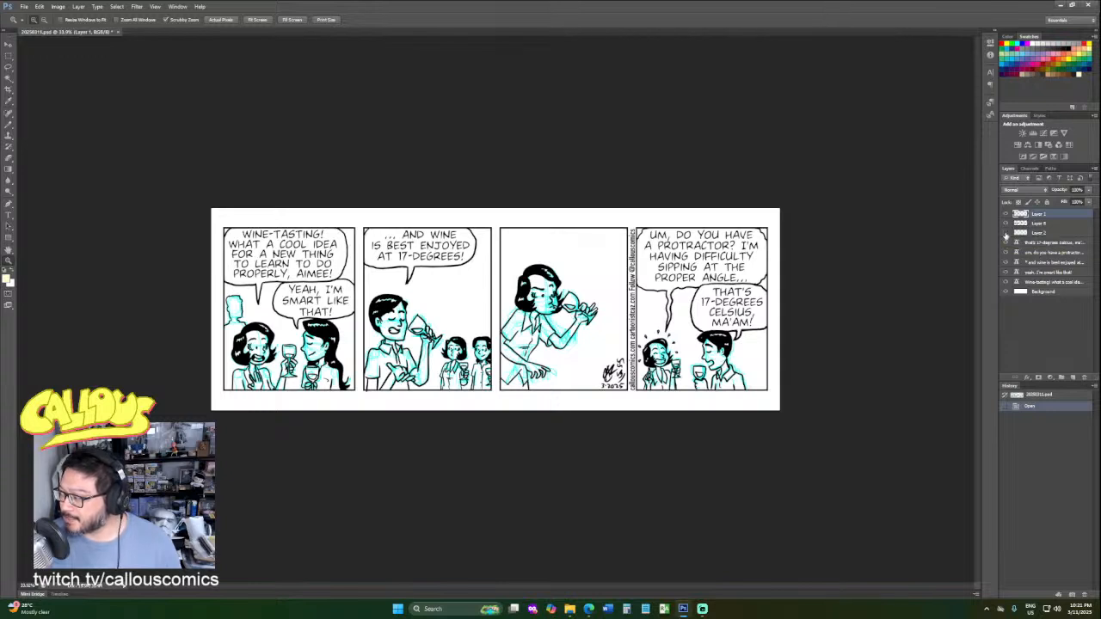
Hide the blue sketch layer and flatten the comic strip into a single background layer.
{"action": "left_click", "coordinate": [1005, 235]}
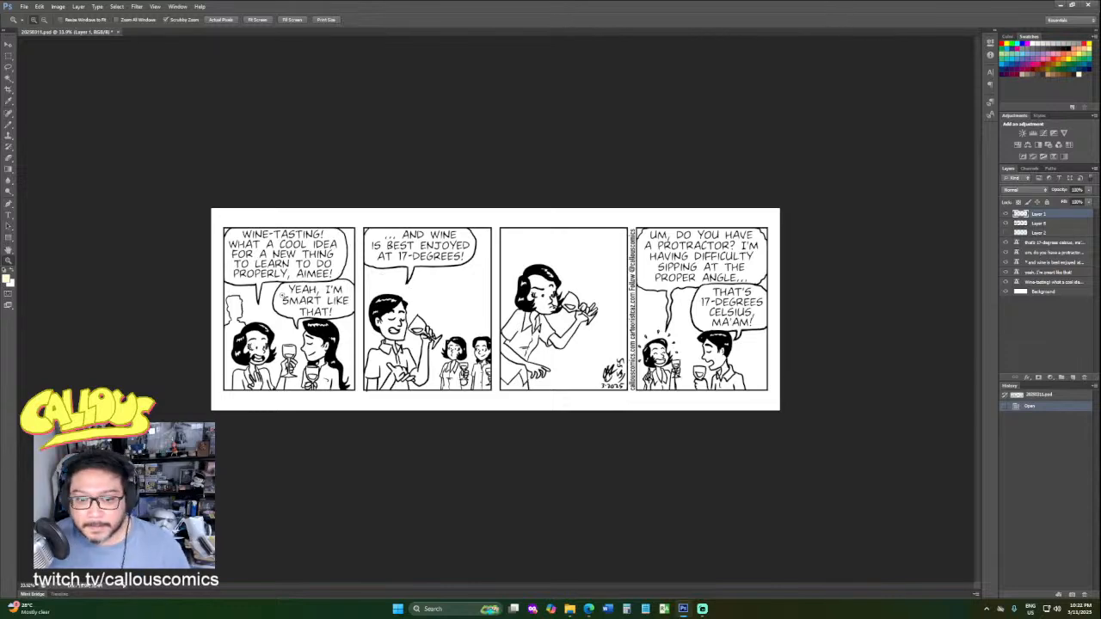
{"action": "left_click", "coordinate": [260, 287]}
{"action": "left_click", "coordinate": [260, 291]}
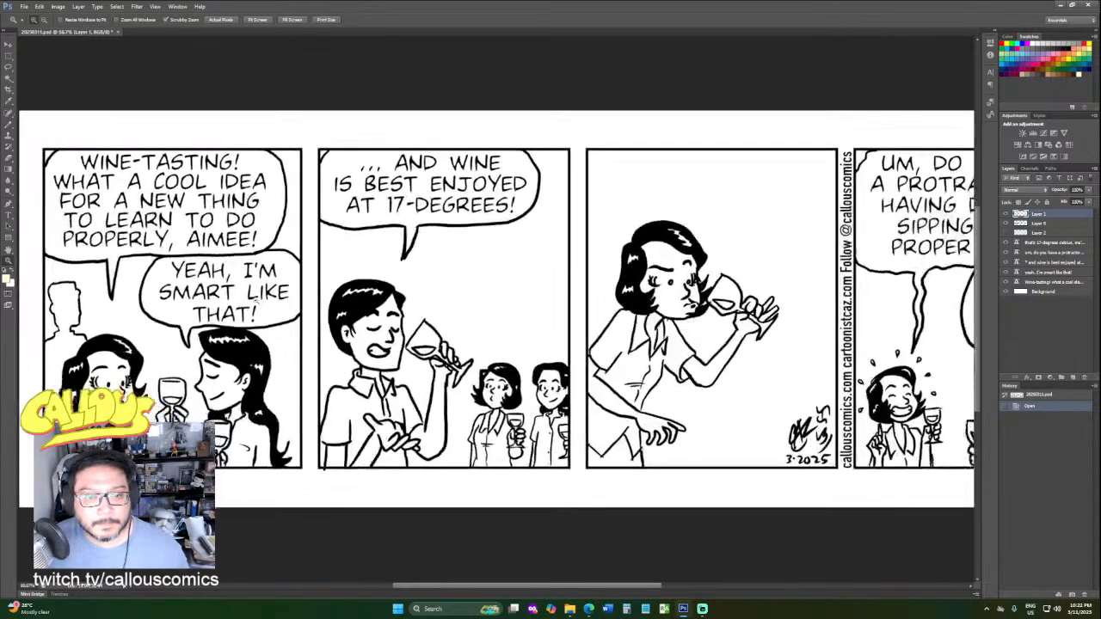
{"action": "left_click_drag", "start_coordinate": [486, 586], "coordinate": [386, 586]}
{"action": "scroll", "coordinate": [551, 398], "scroll_direction": "up", "scroll_amount": 1}
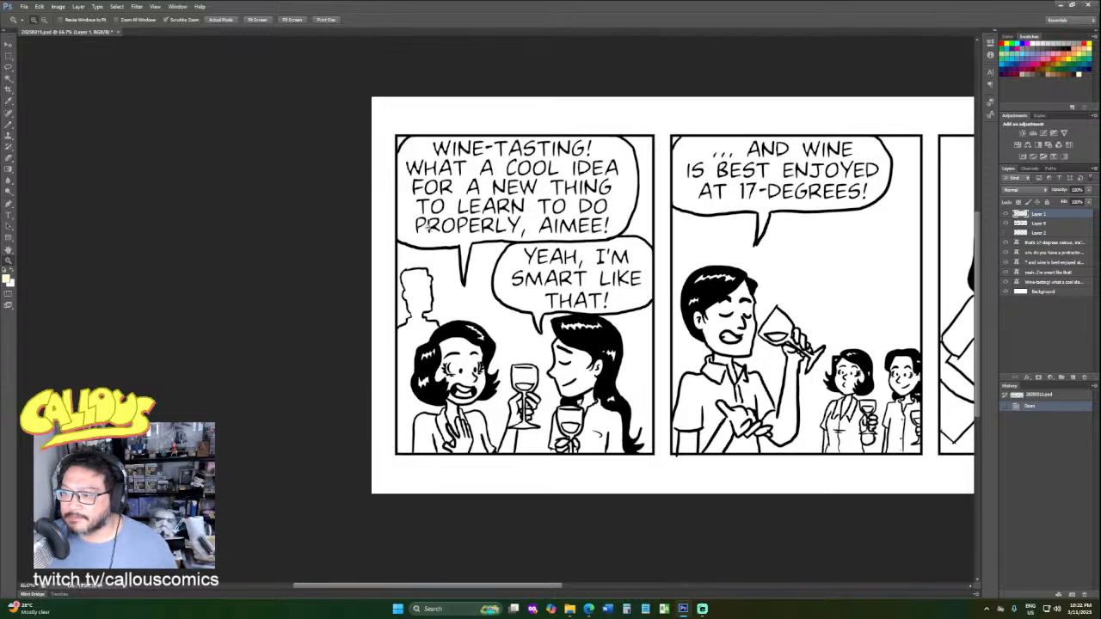
{"action": "left_click", "coordinate": [78, 6]}
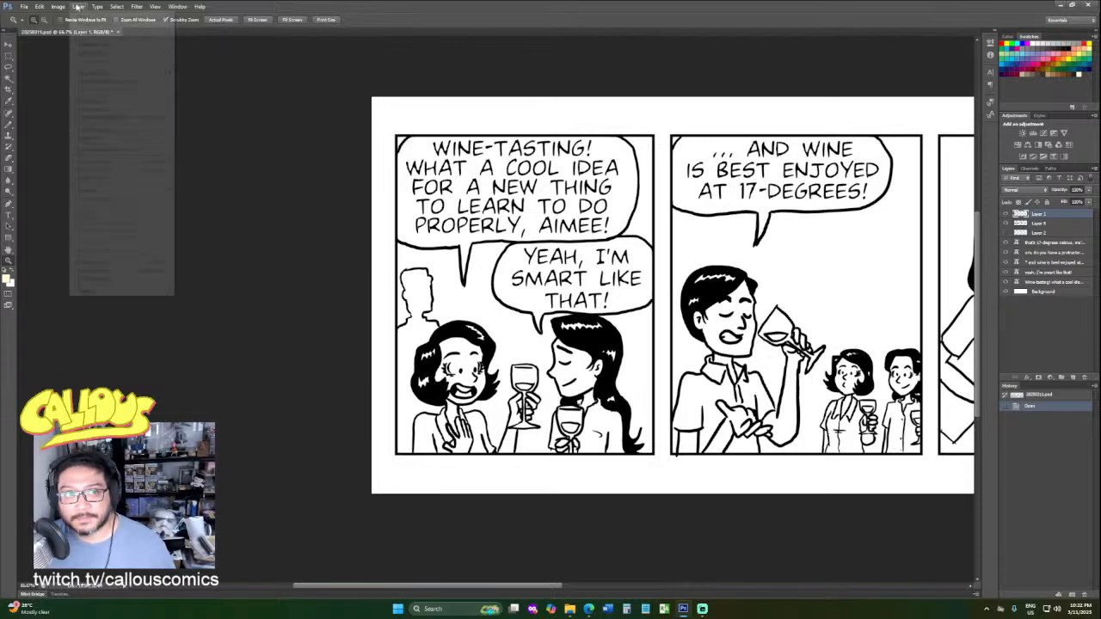
{"action": "left_click", "coordinate": [98, 279]}
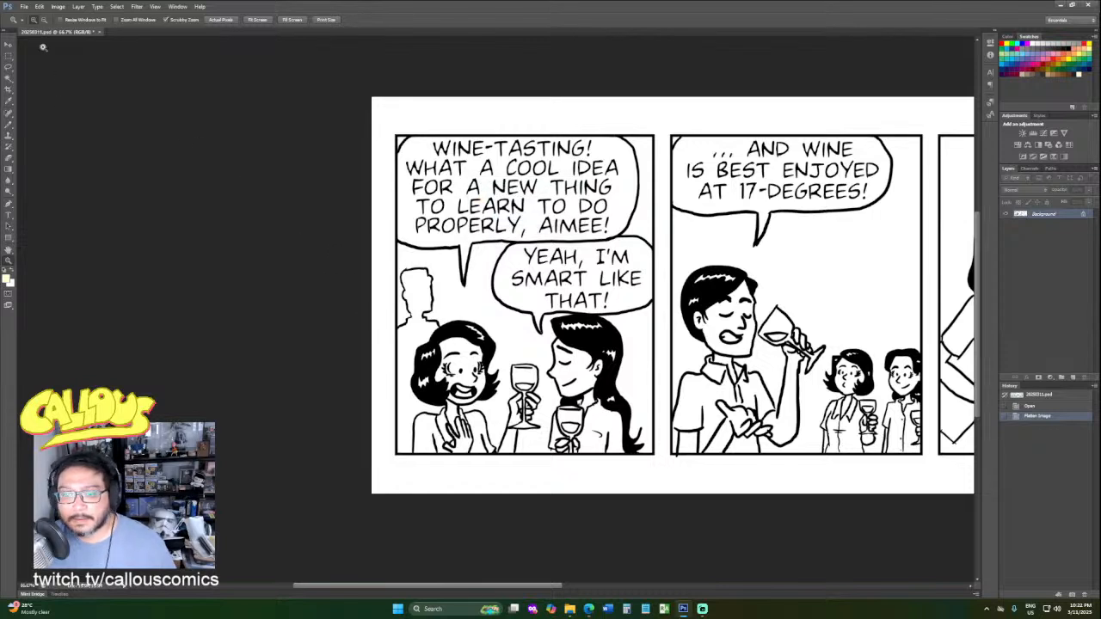
{"action": "left_click", "coordinate": [61, 8]}
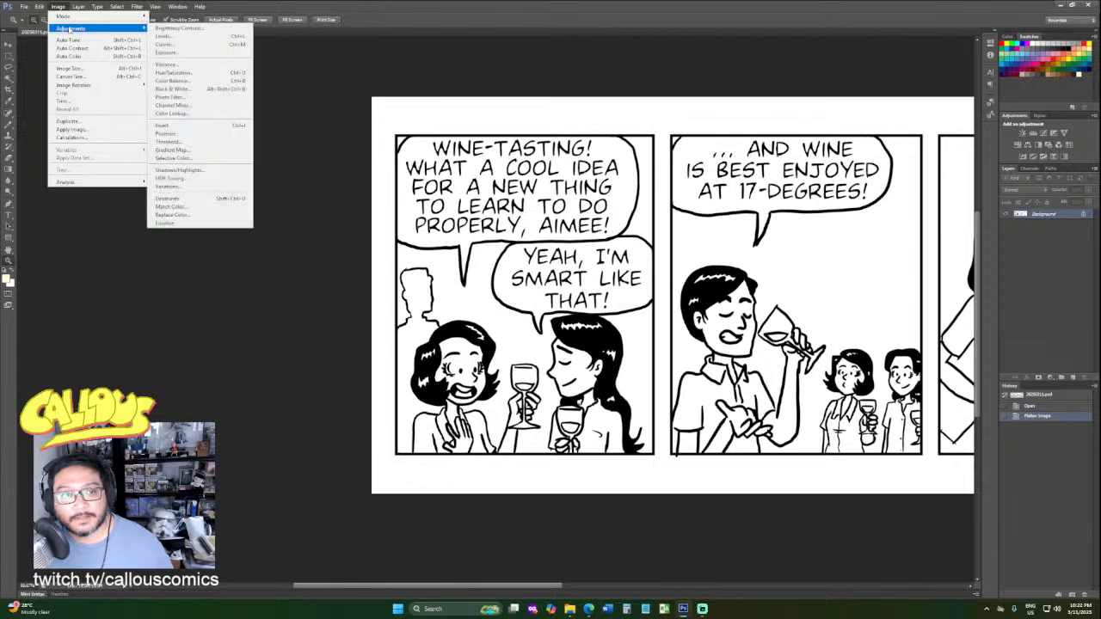
{"action": "left_click", "coordinate": [72, 77]}
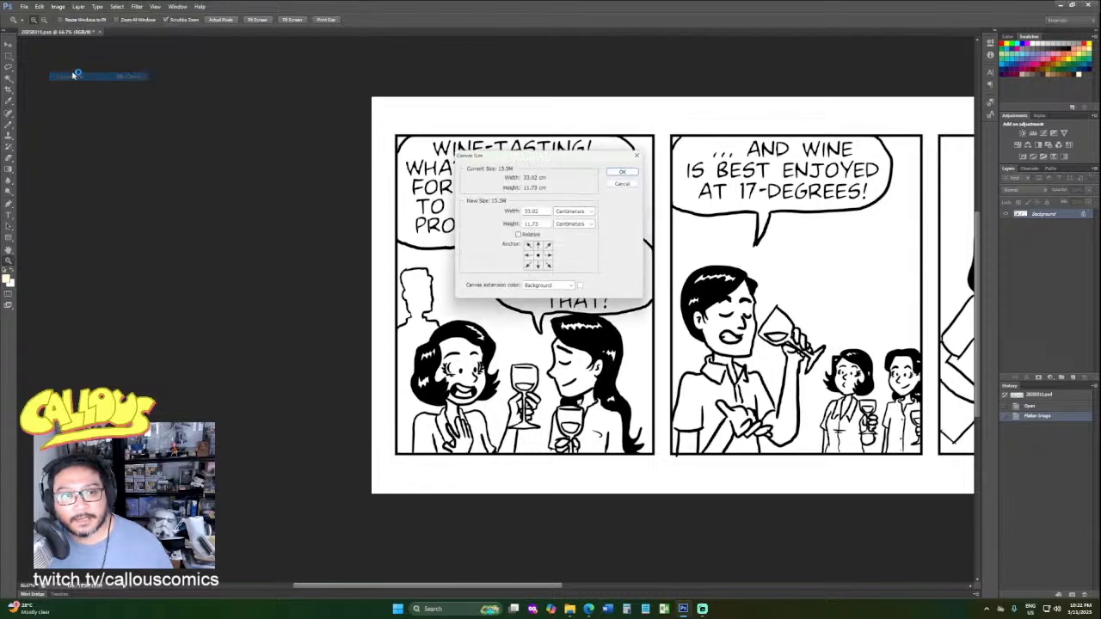
{"action": "left_click", "coordinate": [624, 188]}
Resample the flattened strip to a resolution of 600 pixels/inch.
{"action": "left_click", "coordinate": [61, 7]}
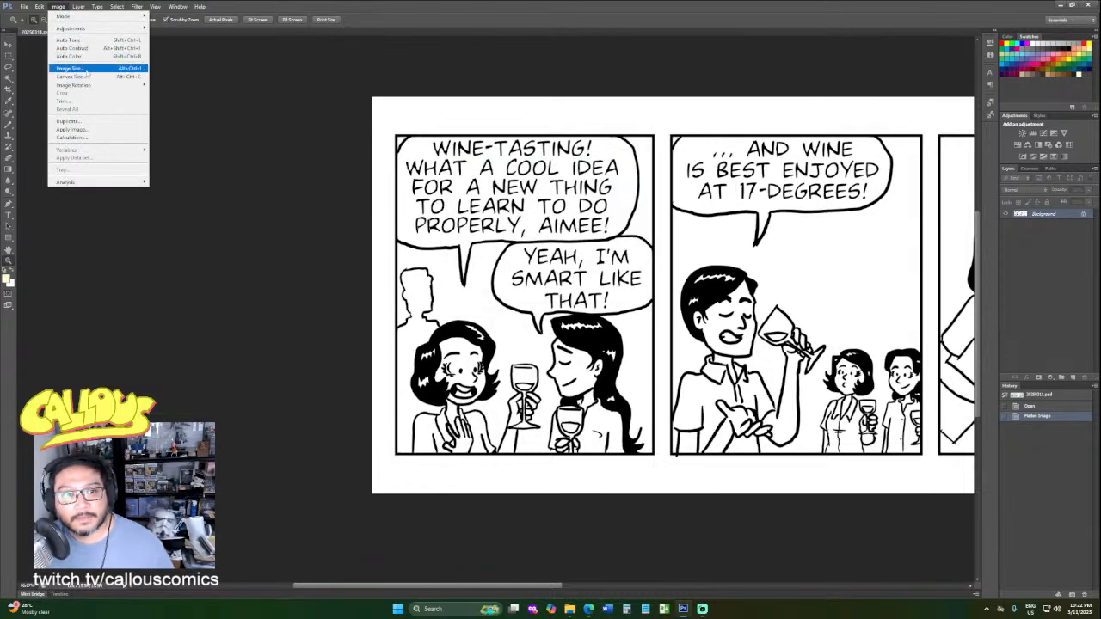
{"action": "left_click", "coordinate": [89, 69]}
{"action": "double_click", "coordinate": [512, 247]}
{"action": "type", "text": "600"}
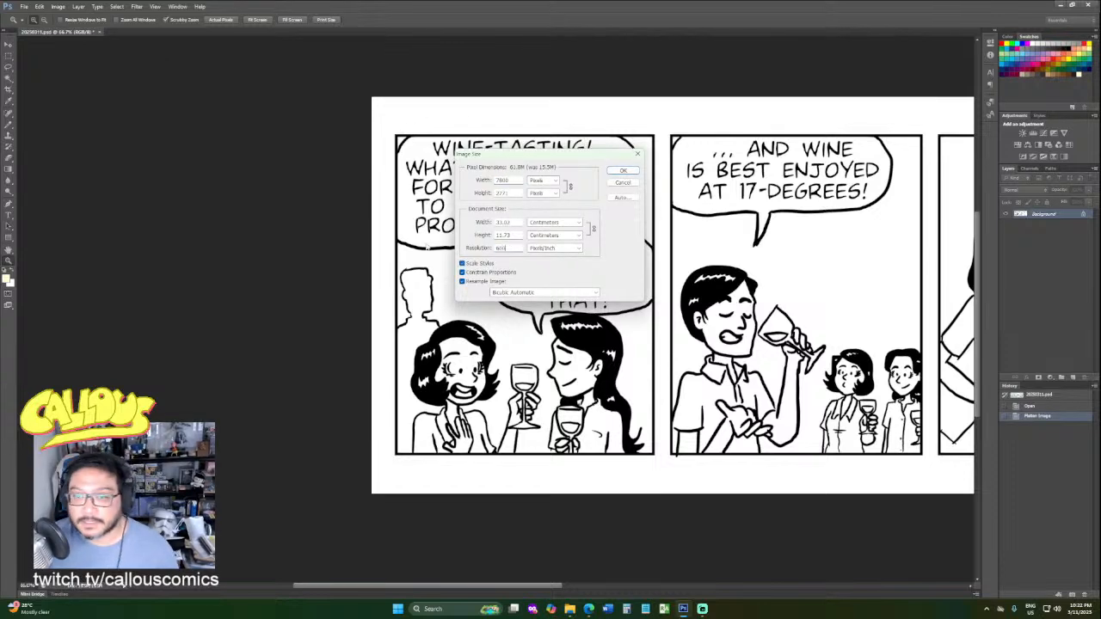
{"action": "key", "text": "Return"}
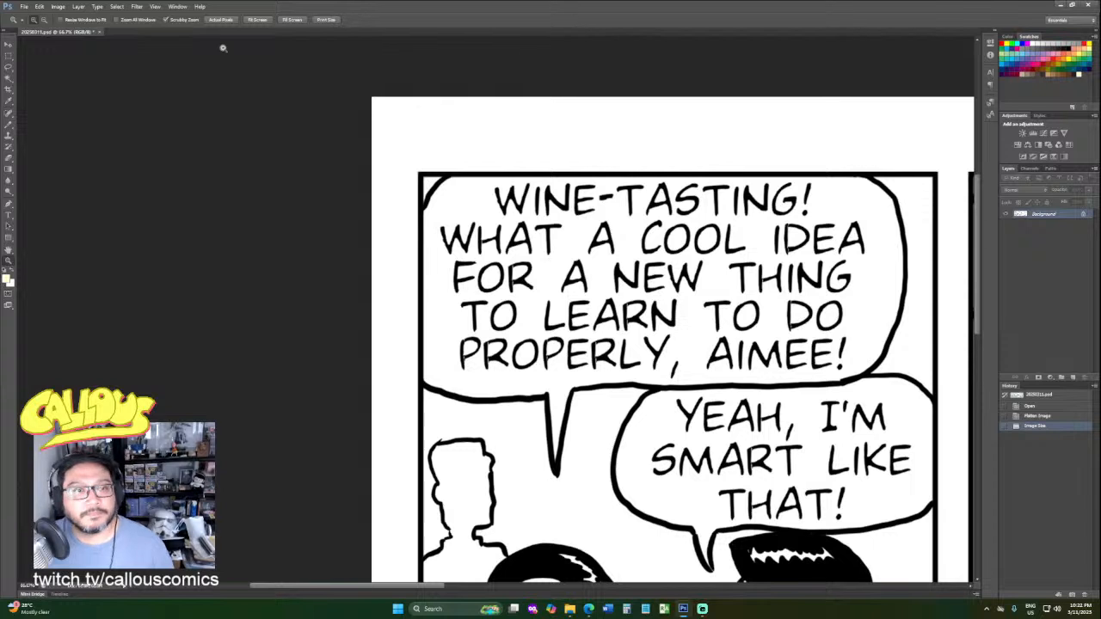
Apply a Threshold adjustment at level 128 to turn the enlarged strip into pure black and white.
{"action": "left_click", "coordinate": [57, 6]}
{"action": "mouse_move", "coordinate": [78, 29]}
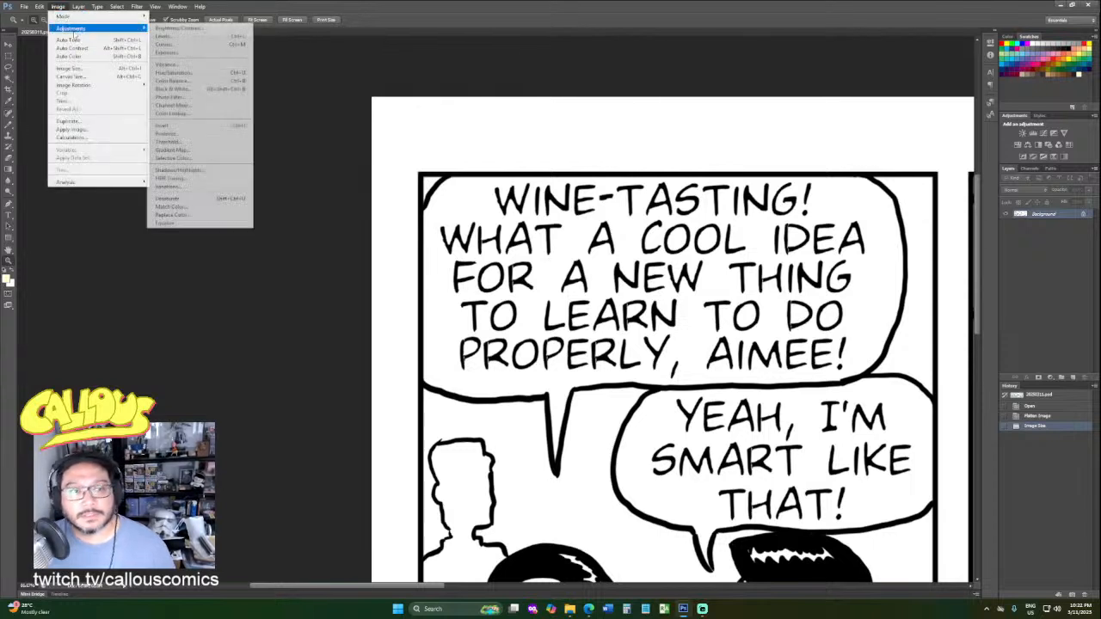
{"action": "left_click", "coordinate": [203, 144]}
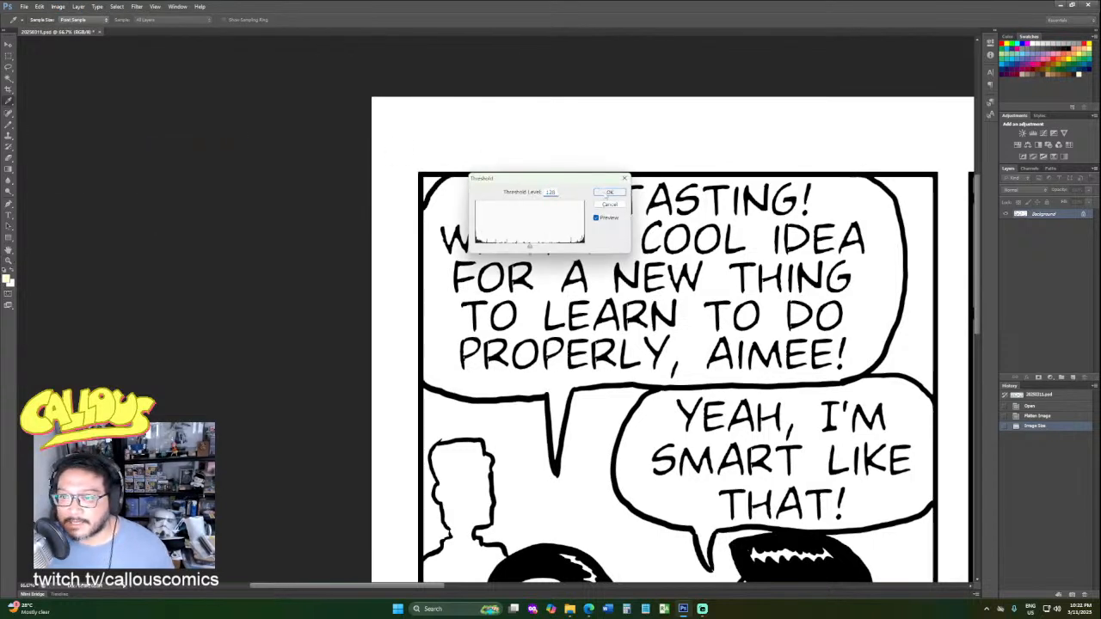
{"action": "left_click", "coordinate": [602, 196]}
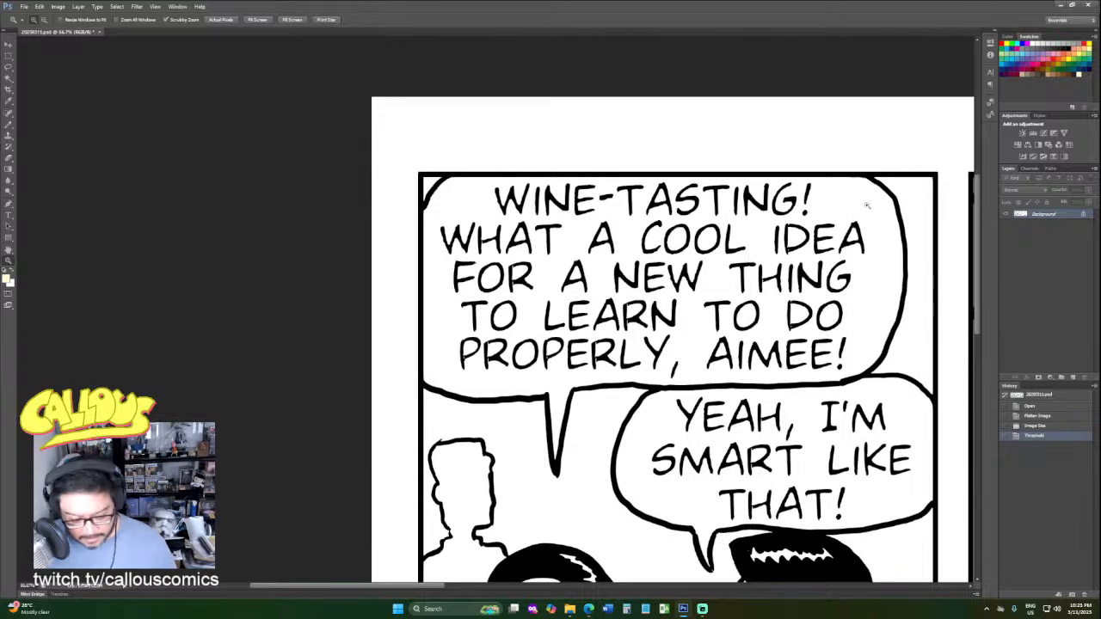
Copy the whole canvas onto a new layer and add a fully black layer mask to it.
{"action": "key", "text": "ctrl+a"}
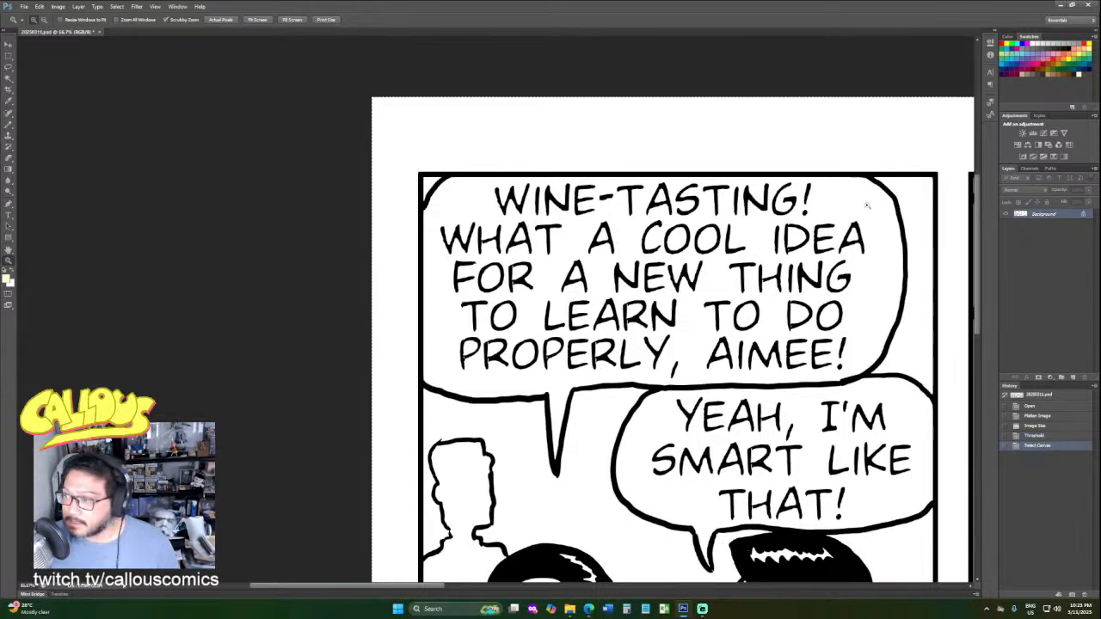
{"action": "key", "text": "ctrl+j"}
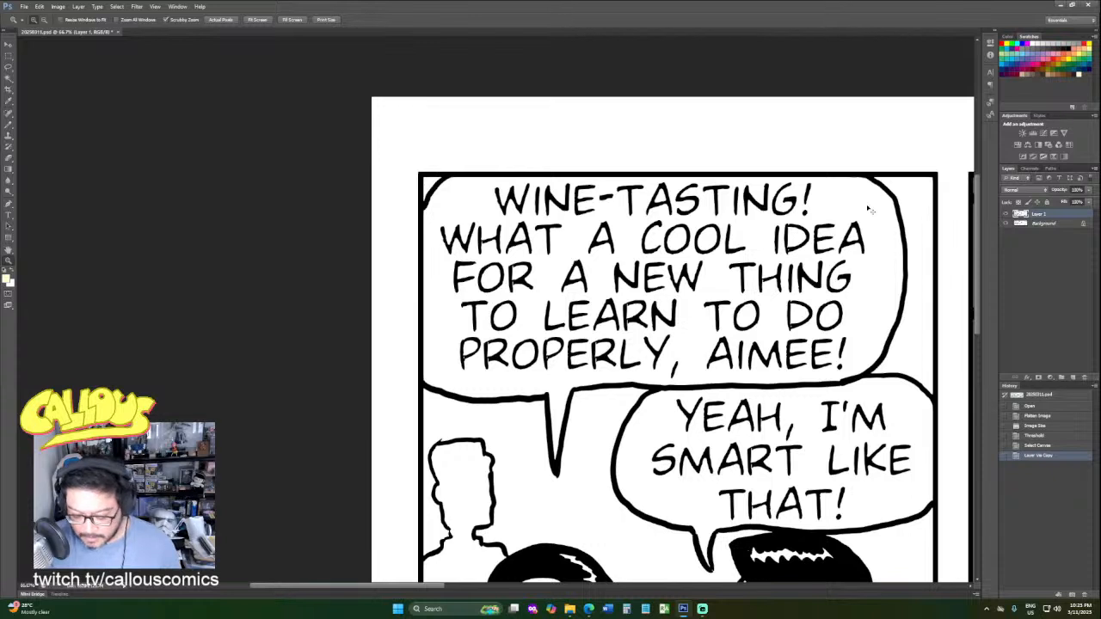
{"action": "left_click", "coordinate": [1038, 379], "text": "alt"}
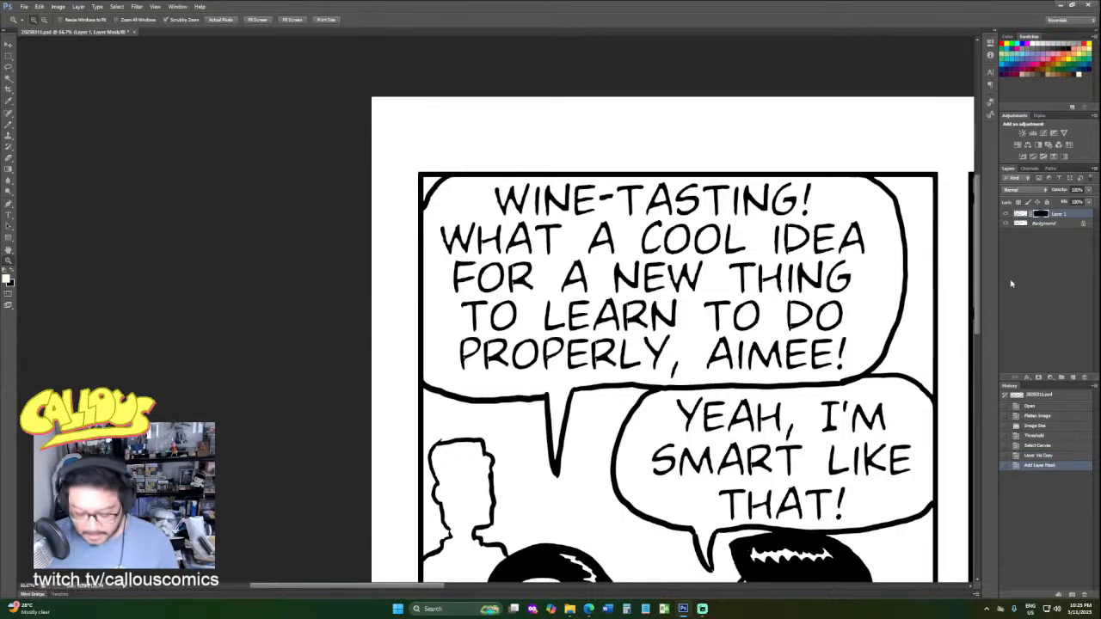
{"action": "key", "text": "ctrl+v"}
{"action": "key", "text": "ctrl+i"}
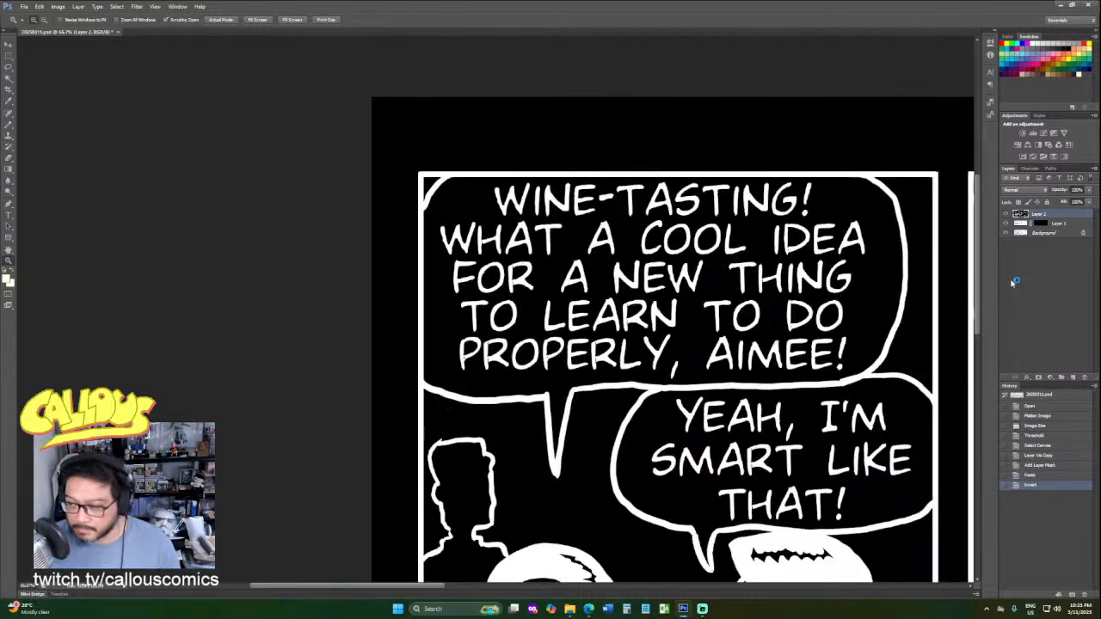
{"action": "left_click_drag", "start_coordinate": [1048, 215], "coordinate": [1085, 377]}
Paste the copied artwork directly into Layer 1's mask and invert it so the lines are white on black.
{"action": "left_click", "coordinate": [1041, 214]}
{"action": "left_click", "coordinate": [1043, 214], "text": "alt"}
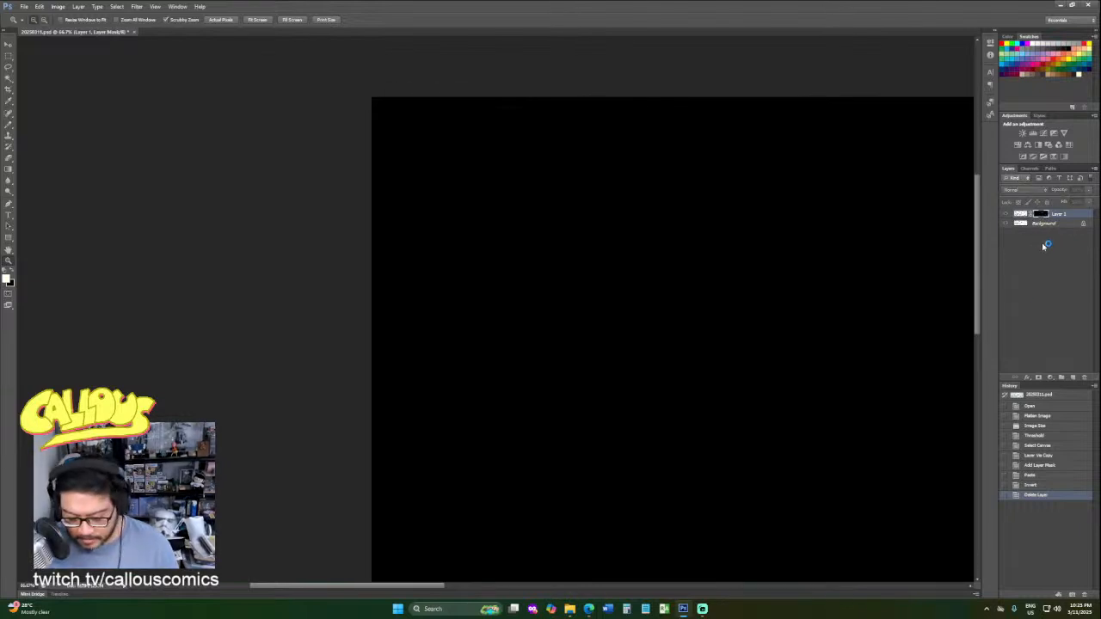
{"action": "key", "text": "ctrl+v"}
{"action": "key", "text": "ctrl+i"}
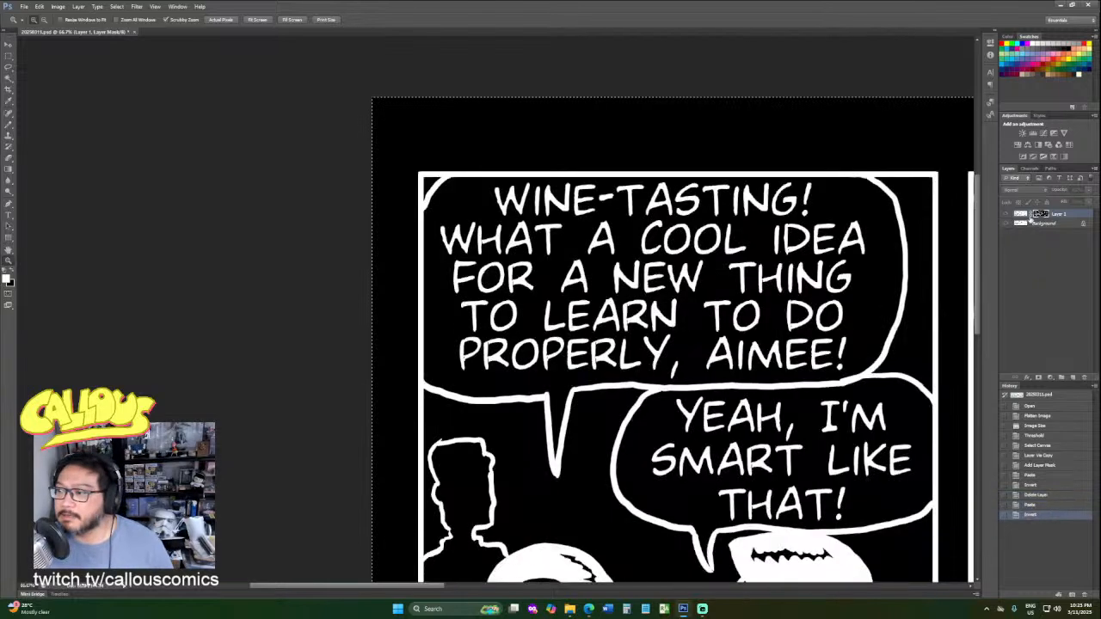
Fill Layer 1's image content with black at 100% opacity and apply its layer mask.
{"action": "left_click", "coordinate": [1021, 213]}
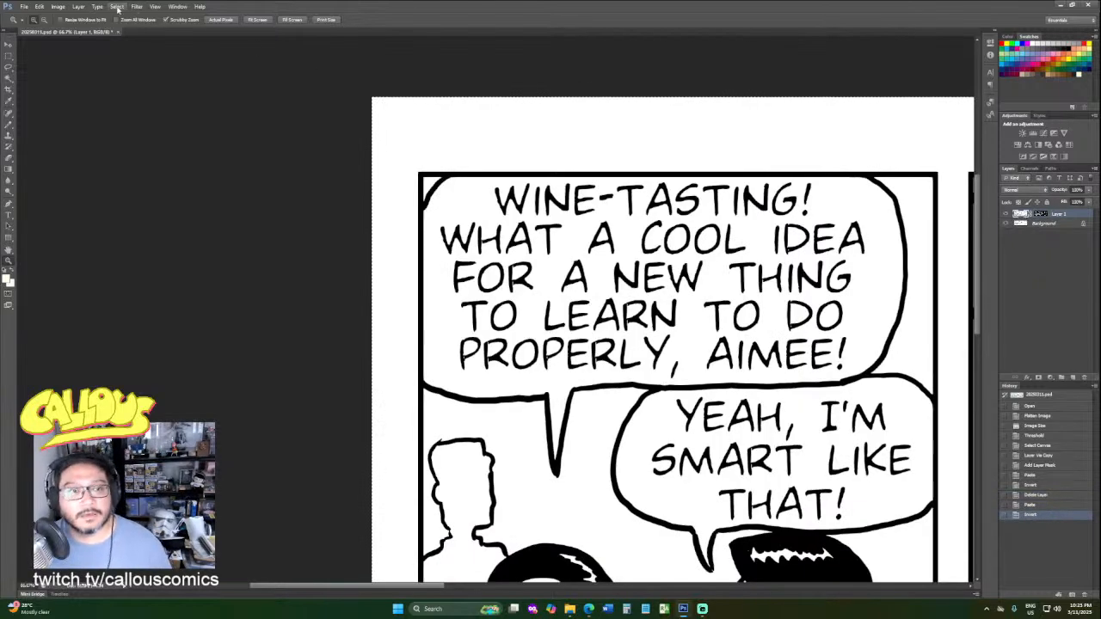
{"action": "left_click", "coordinate": [39, 6]}
{"action": "left_click", "coordinate": [71, 129]}
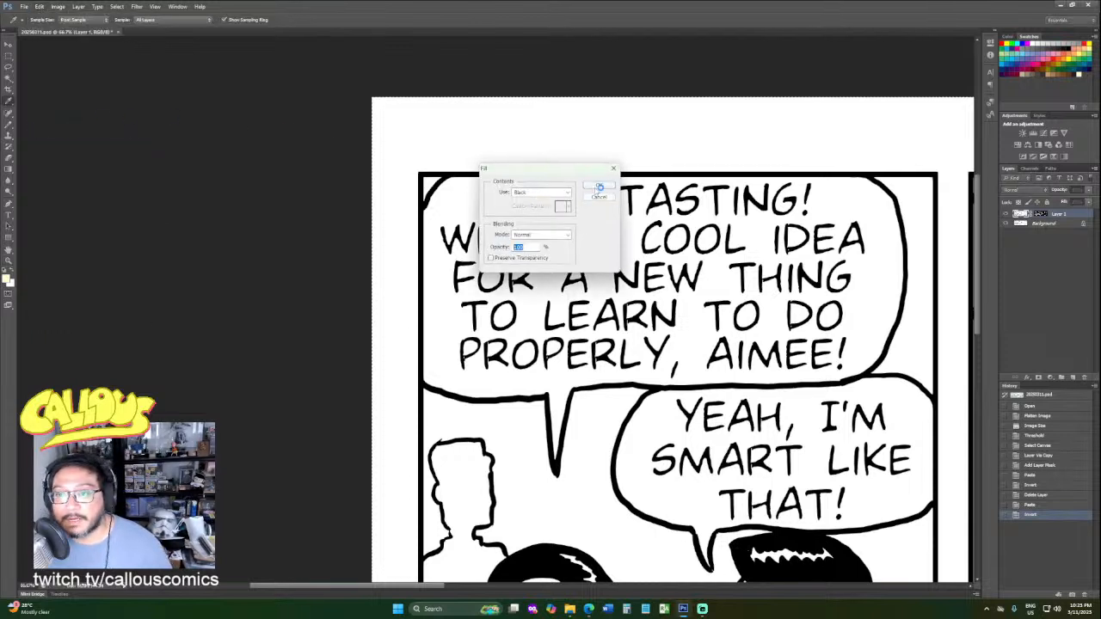
{"action": "key", "text": "Return"}
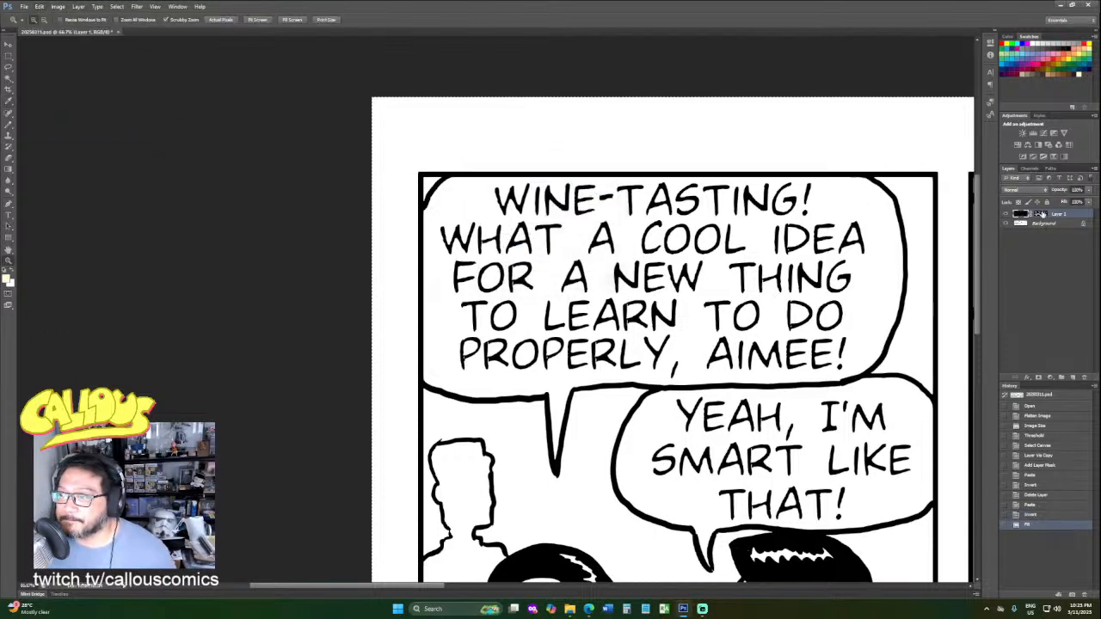
{"action": "right_click", "coordinate": [1040, 214]}
{"action": "left_click", "coordinate": [1051, 242]}
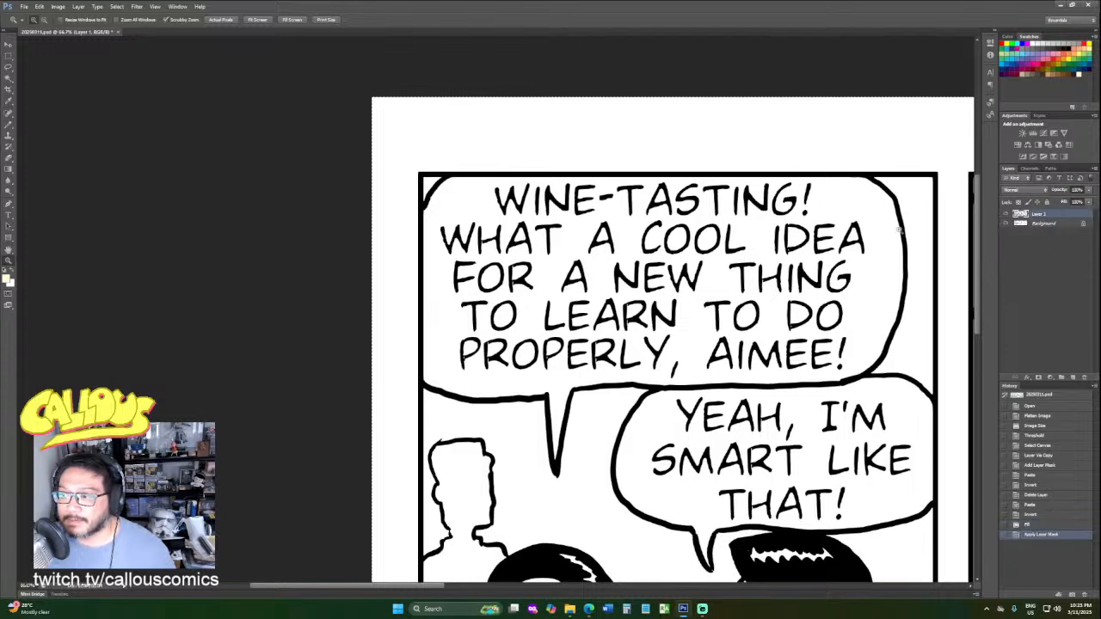
Check the line art's transparency on Layer 1 by hiding the Background layer, and show the Background again.
{"action": "scroll", "coordinate": [872, 280], "scroll_direction": "down", "scroll_amount": 2}
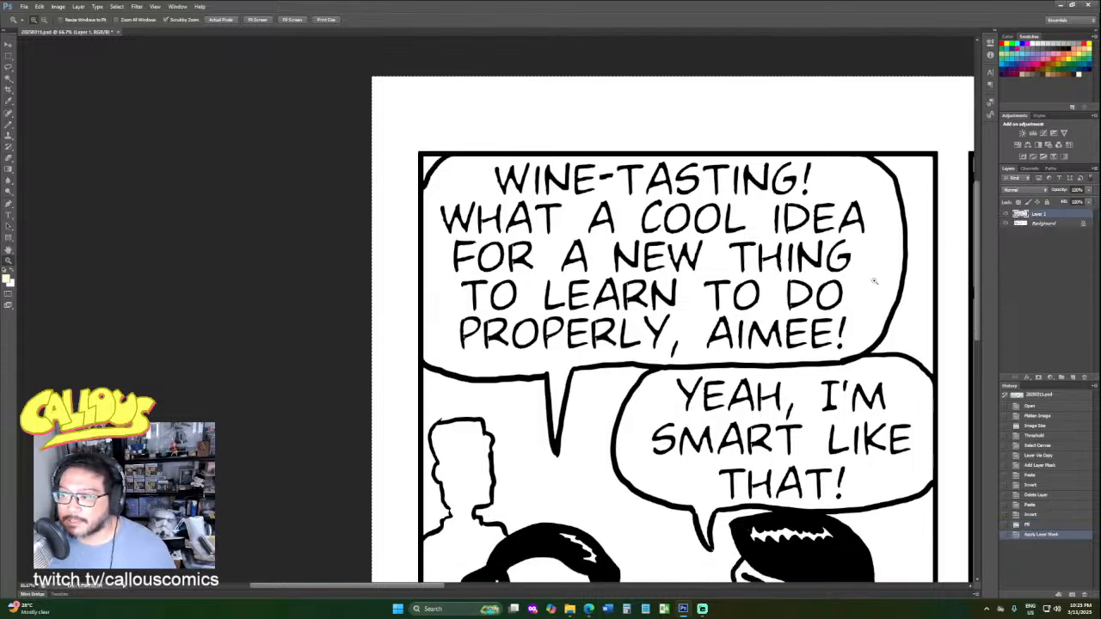
{"action": "scroll", "coordinate": [872, 281], "scroll_direction": "down", "scroll_amount": 3}
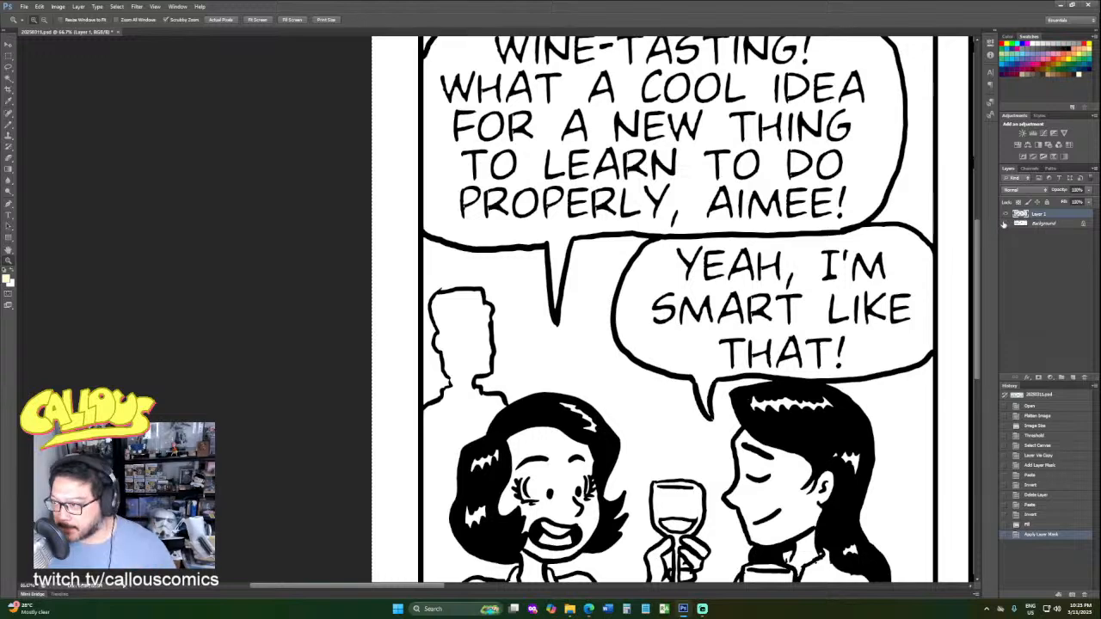
{"action": "left_click", "coordinate": [1004, 222]}
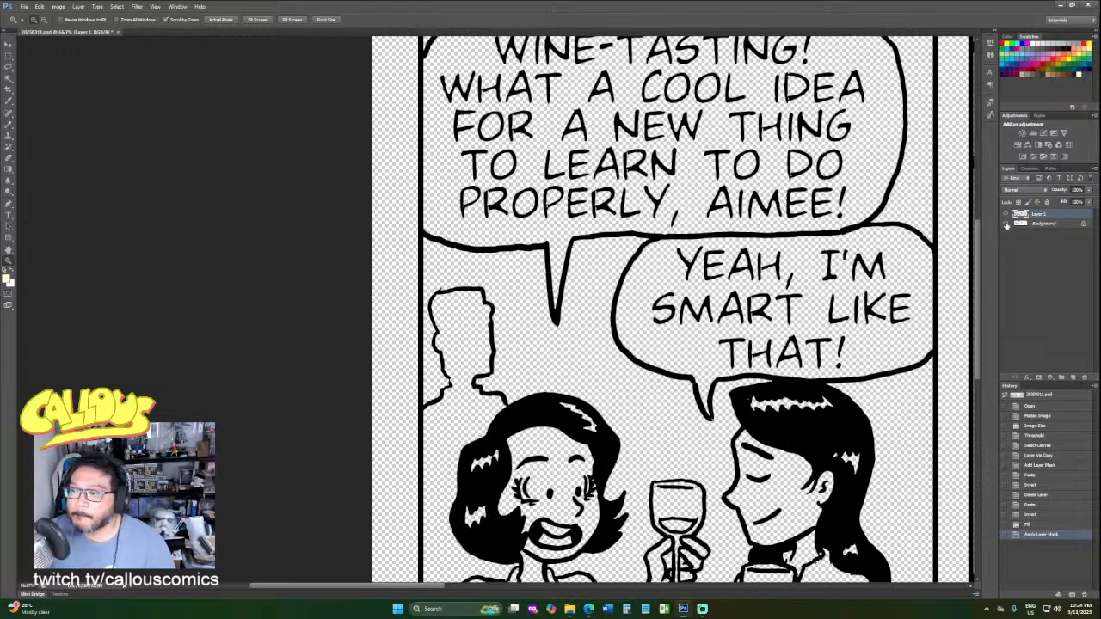
{"action": "left_click", "coordinate": [1005, 224]}
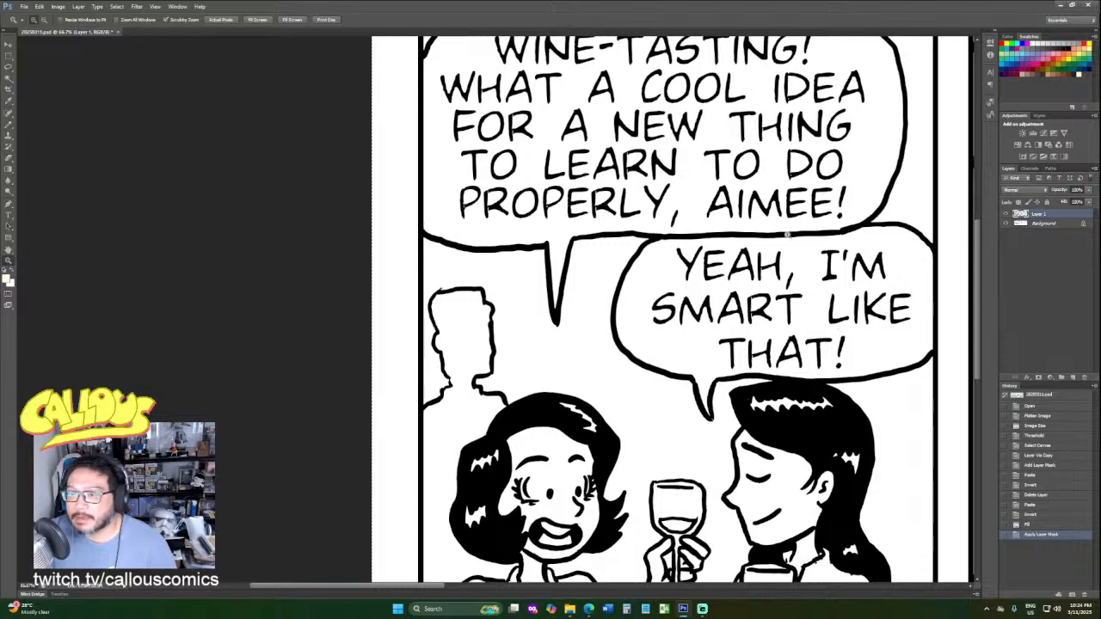
Convert the document from RGB to CMYK Color mode, keeping the layers unflattened.
{"action": "scroll", "coordinate": [287, 89], "scroll_direction": "up", "scroll_amount": 4}
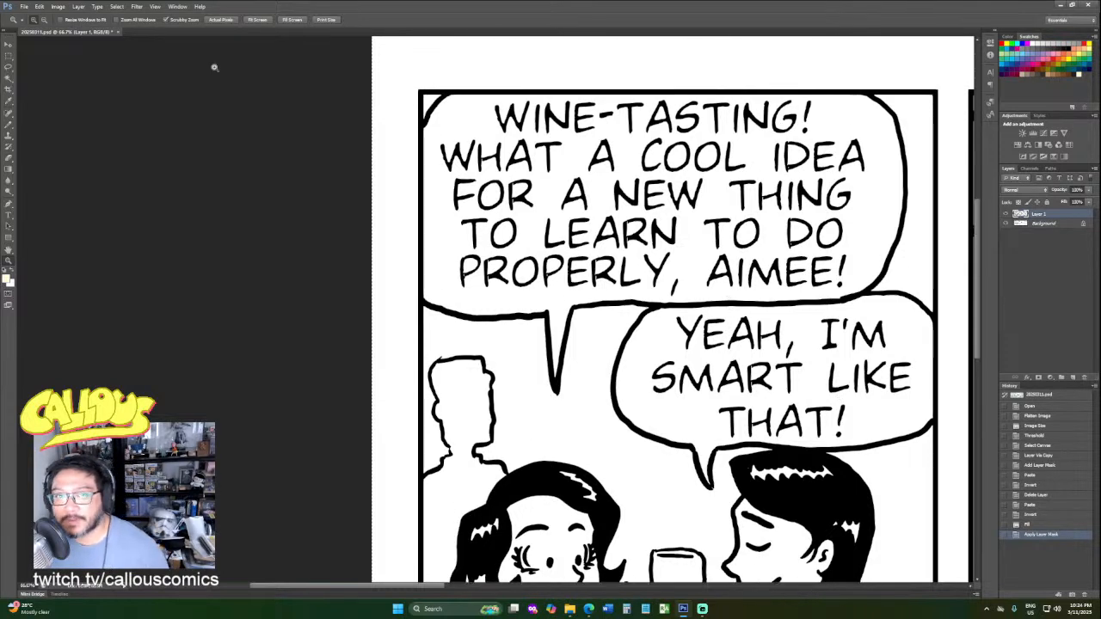
{"action": "left_click", "coordinate": [59, 7]}
{"action": "mouse_move", "coordinate": [62, 31]}
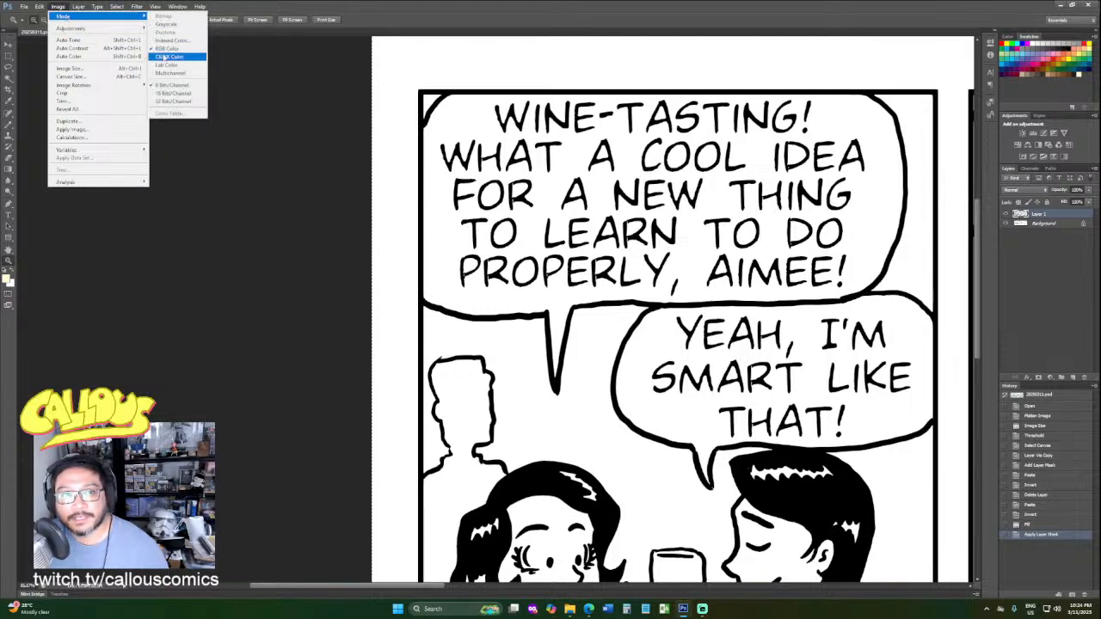
{"action": "left_click", "coordinate": [168, 56]}
{"action": "left_click", "coordinate": [611, 217]}
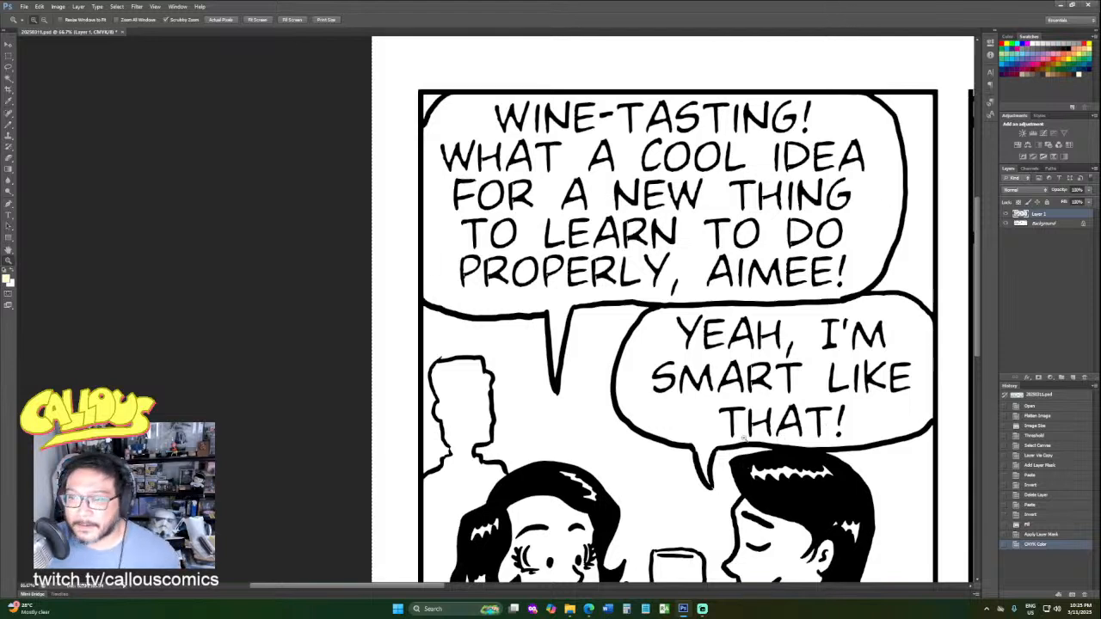
Apply a Threshold adjustment at level 128 to the line art on Layer 1 in CMYK mode.
{"action": "scroll", "coordinate": [744, 439], "scroll_direction": "up", "scroll_amount": 1}
{"action": "scroll", "coordinate": [742, 438], "scroll_direction": "down", "scroll_amount": 3}
{"action": "scroll", "coordinate": [743, 438], "scroll_direction": "down", "scroll_amount": 2}
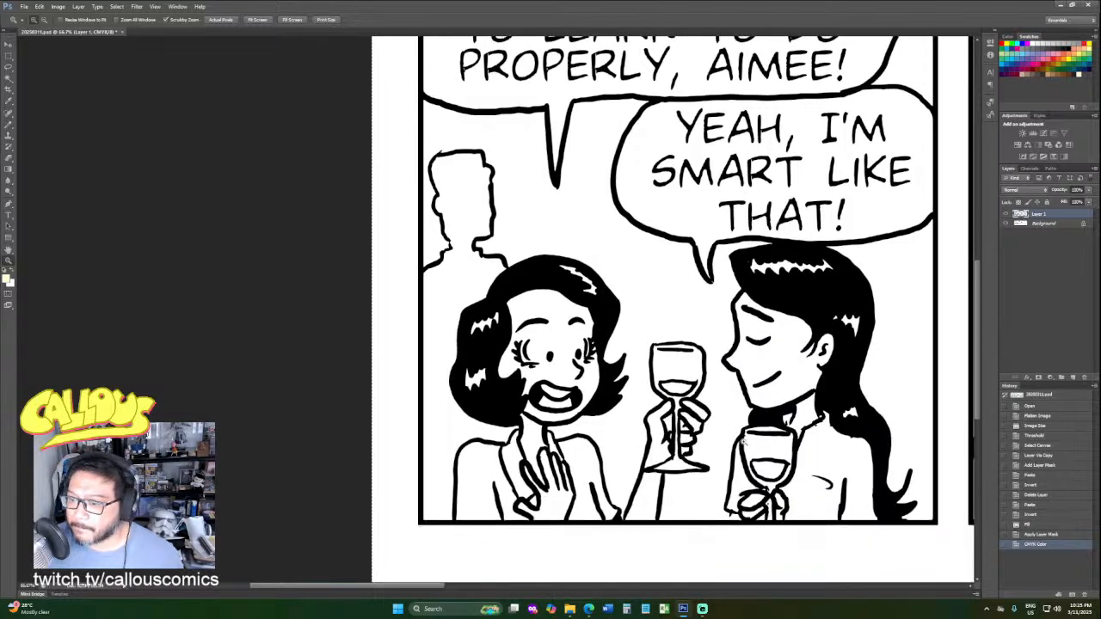
{"action": "scroll", "coordinate": [742, 439], "scroll_direction": "up", "scroll_amount": 1}
{"action": "scroll", "coordinate": [742, 442], "scroll_direction": "up", "scroll_amount": 1}
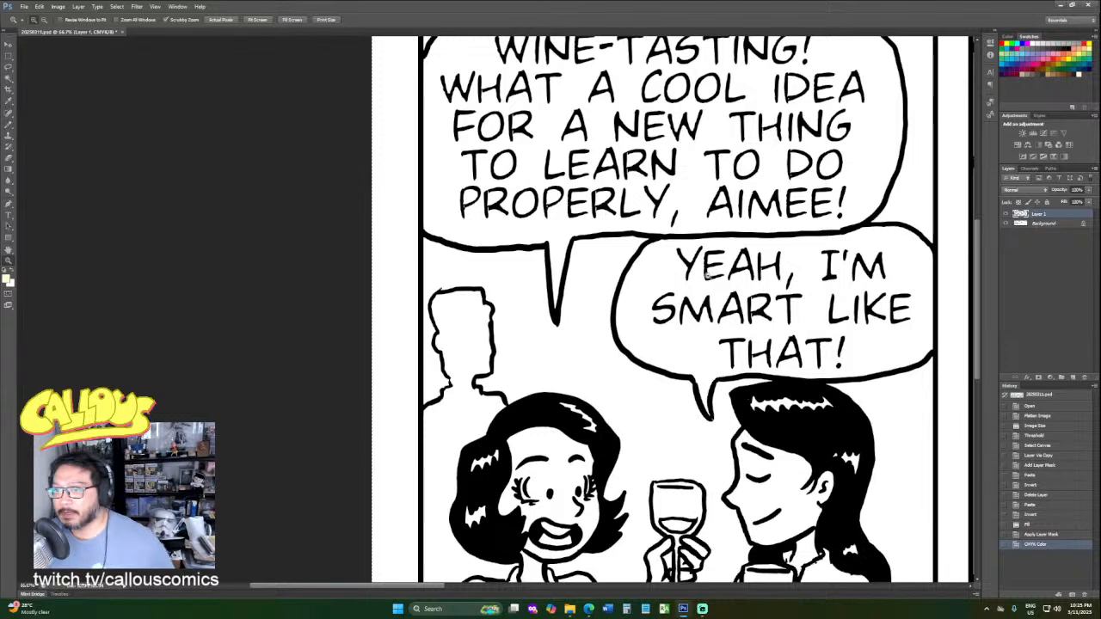
{"action": "left_click", "coordinate": [59, 7]}
{"action": "mouse_move", "coordinate": [74, 29]}
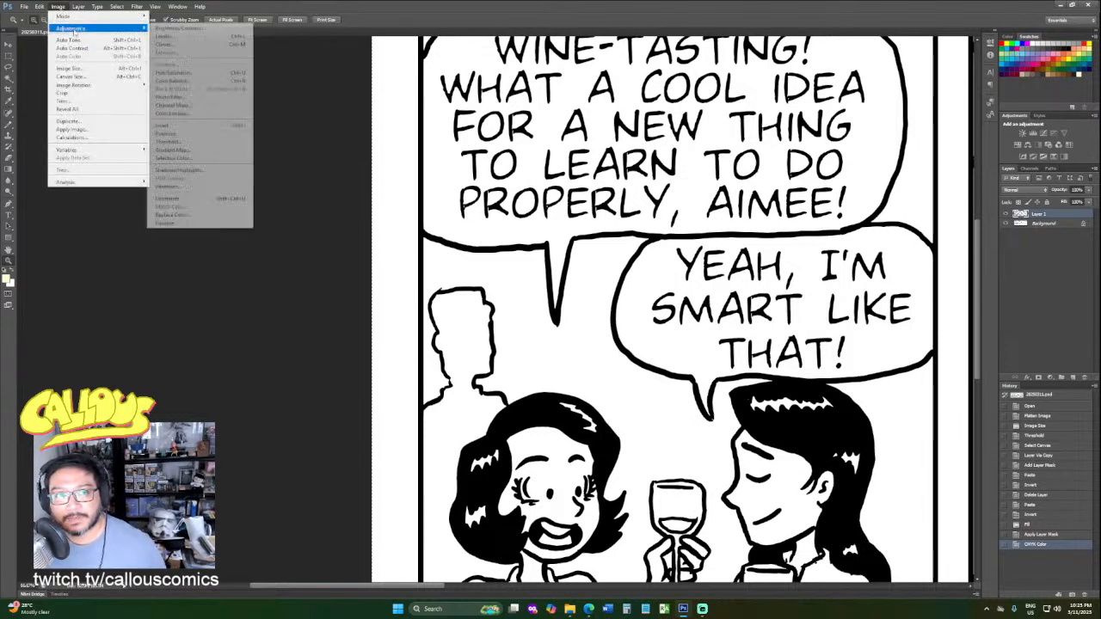
{"action": "left_click", "coordinate": [175, 143]}
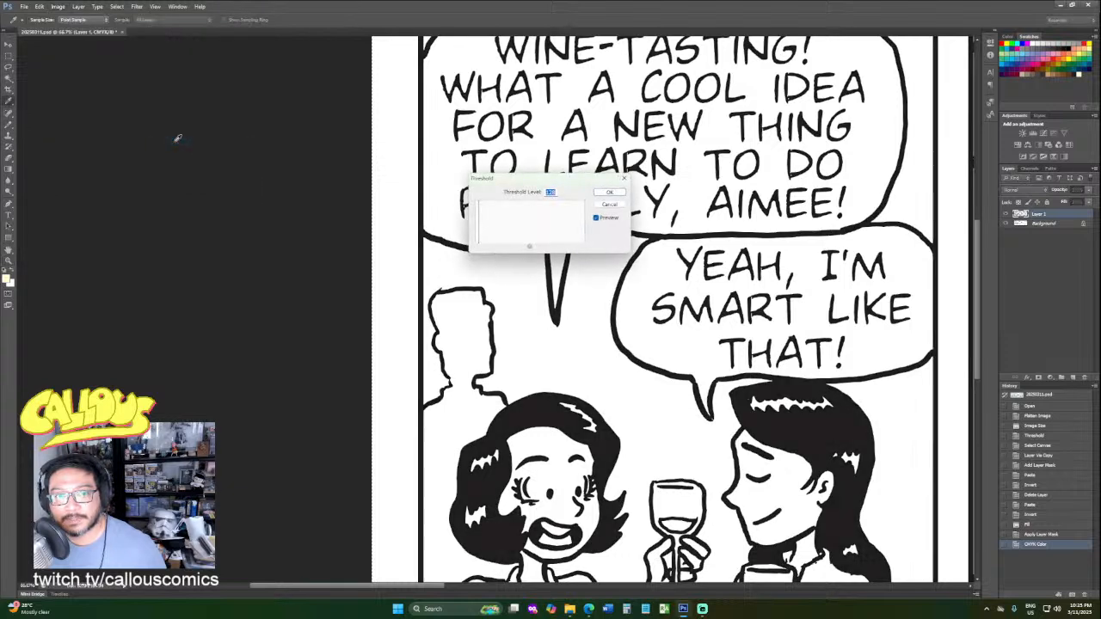
{"action": "left_click", "coordinate": [611, 192]}
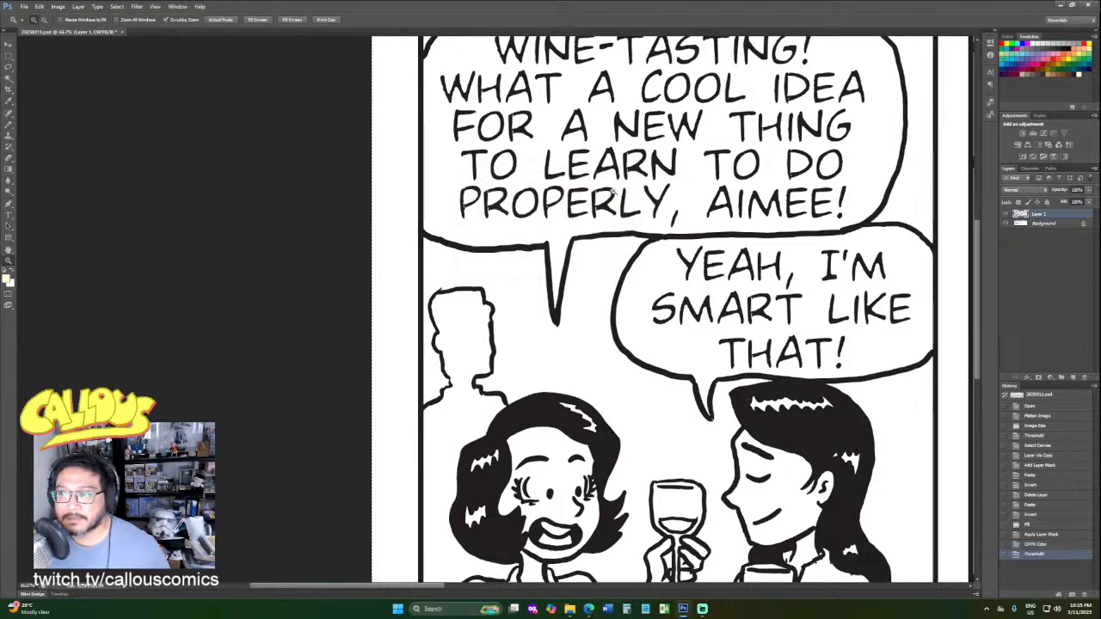
On the Background layer, fill the short-haired woman's face with a peach skin tone using the Paint Bucket.
{"action": "left_click", "coordinate": [991, 56]}
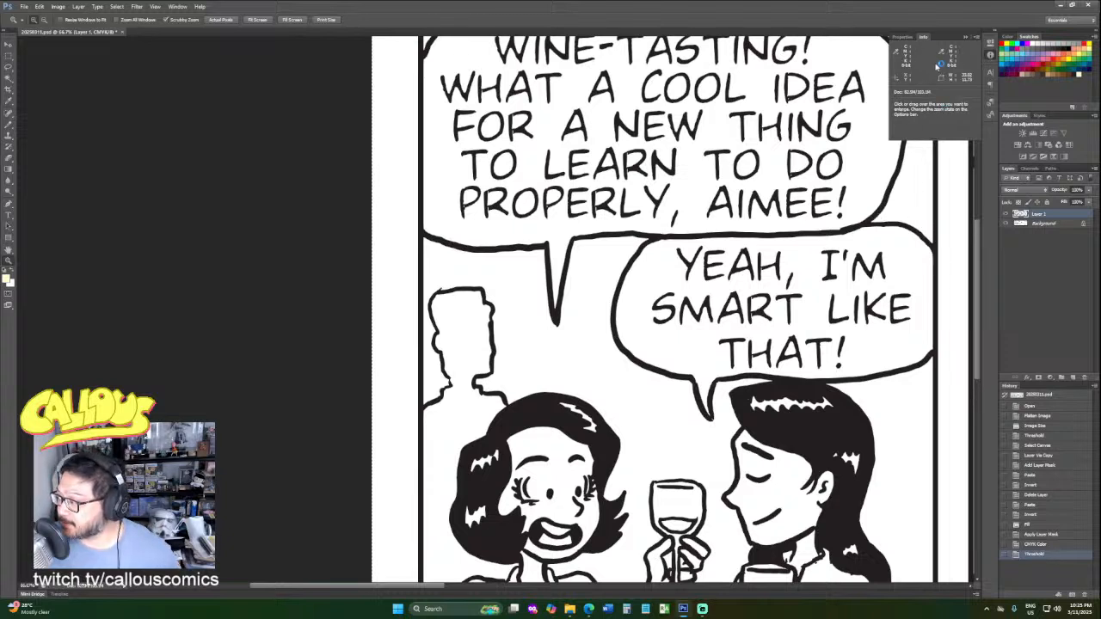
{"action": "left_click", "coordinate": [965, 38]}
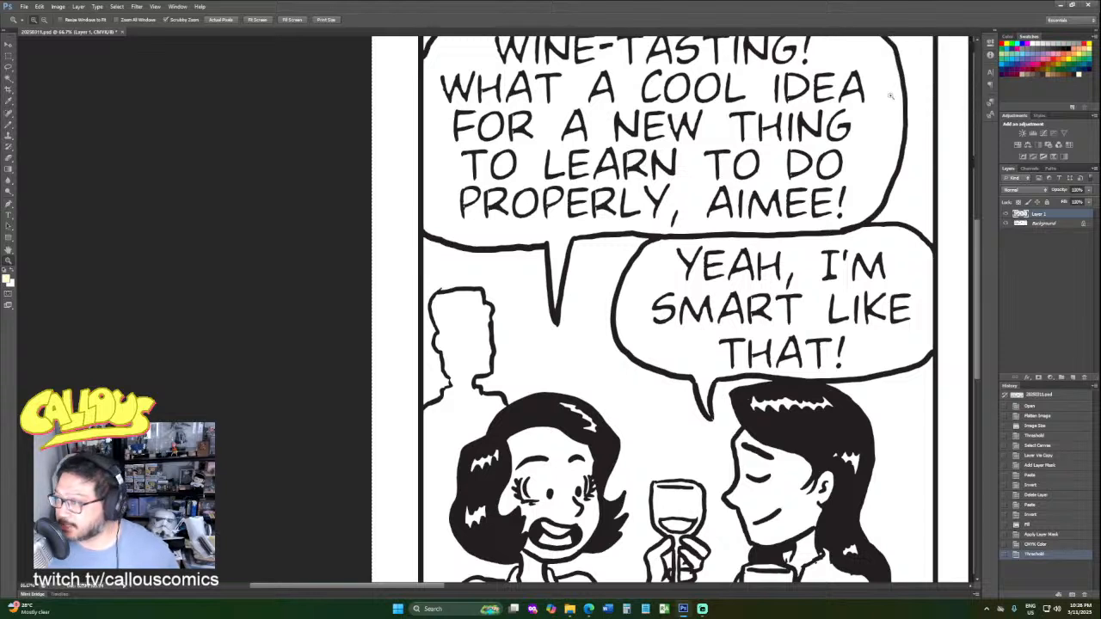
{"action": "left_click", "coordinate": [1045, 224]}
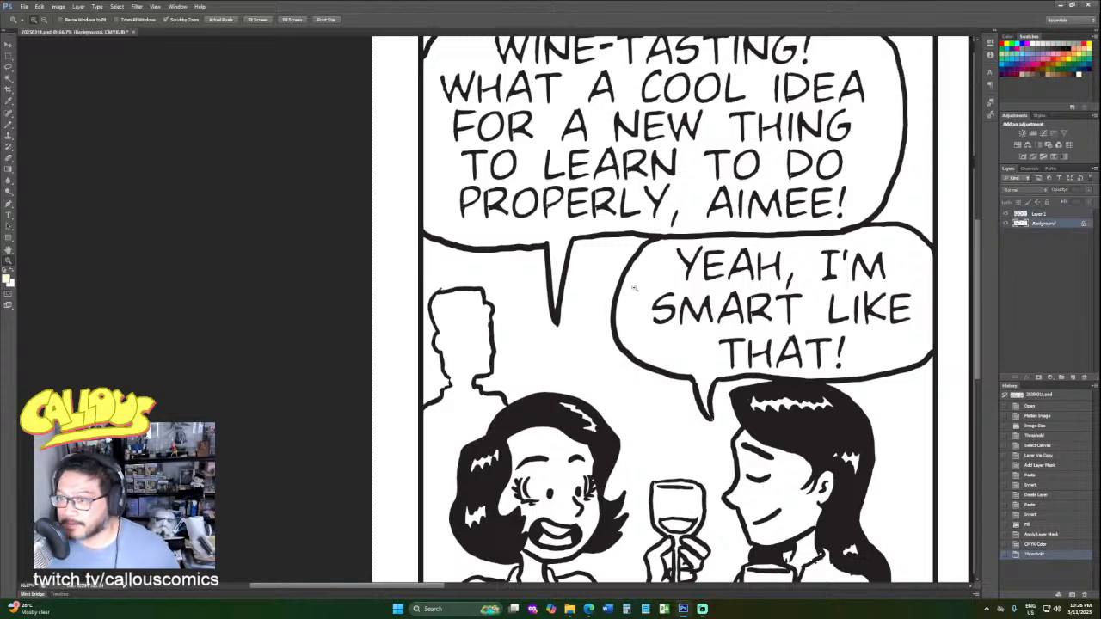
{"action": "scroll", "coordinate": [649, 285], "scroll_direction": "down", "scroll_amount": 5}
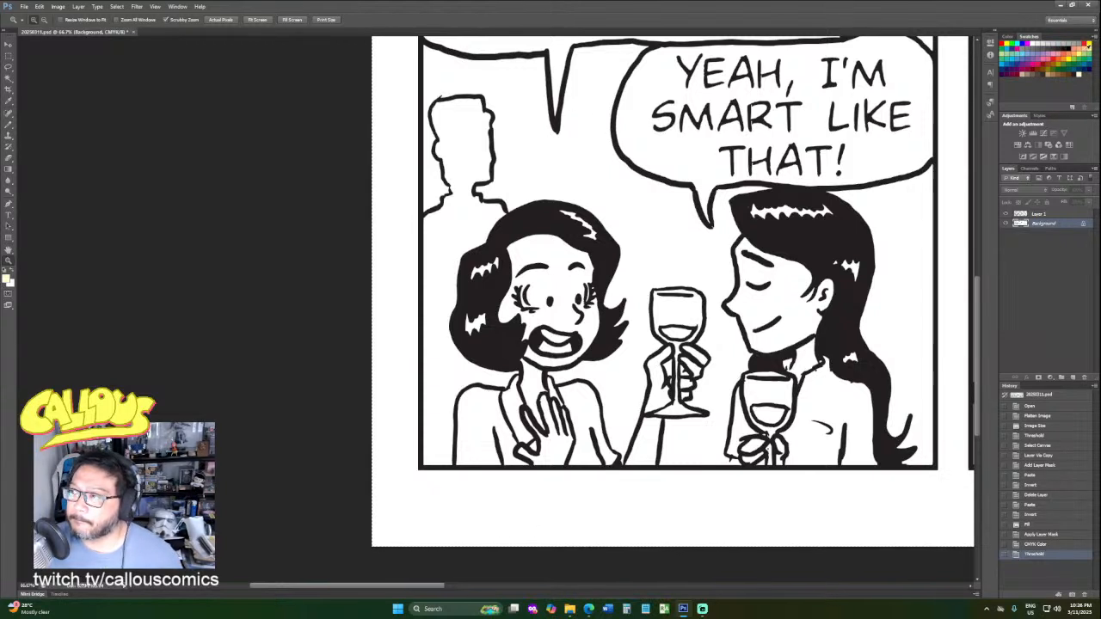
{"action": "left_click", "coordinate": [7, 172]}
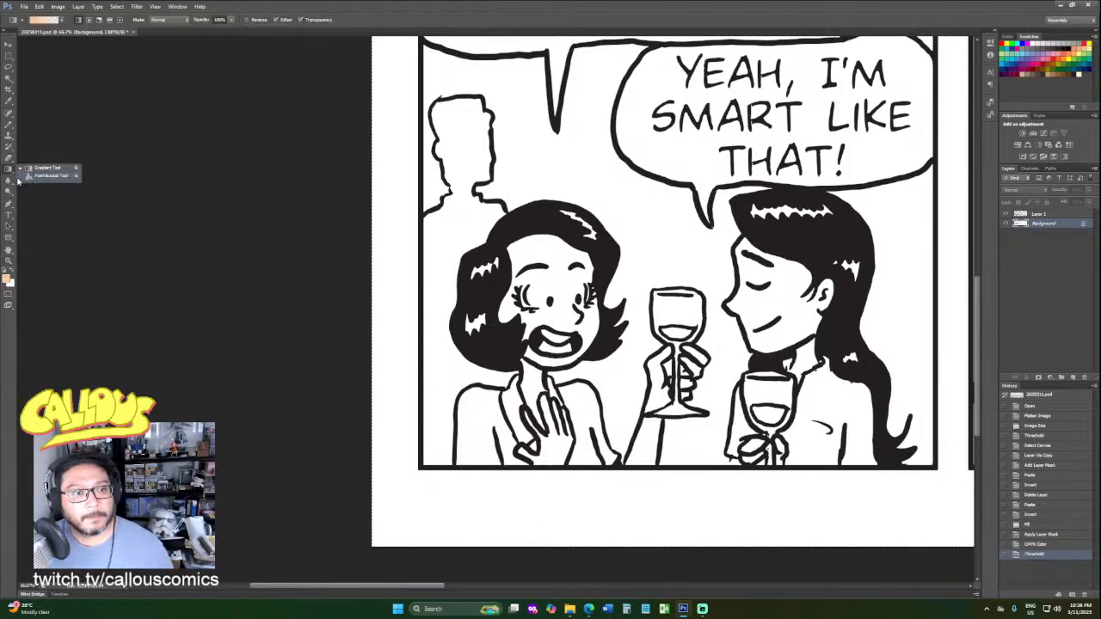
{"action": "left_click", "coordinate": [47, 176]}
{"action": "left_click", "coordinate": [568, 287]}
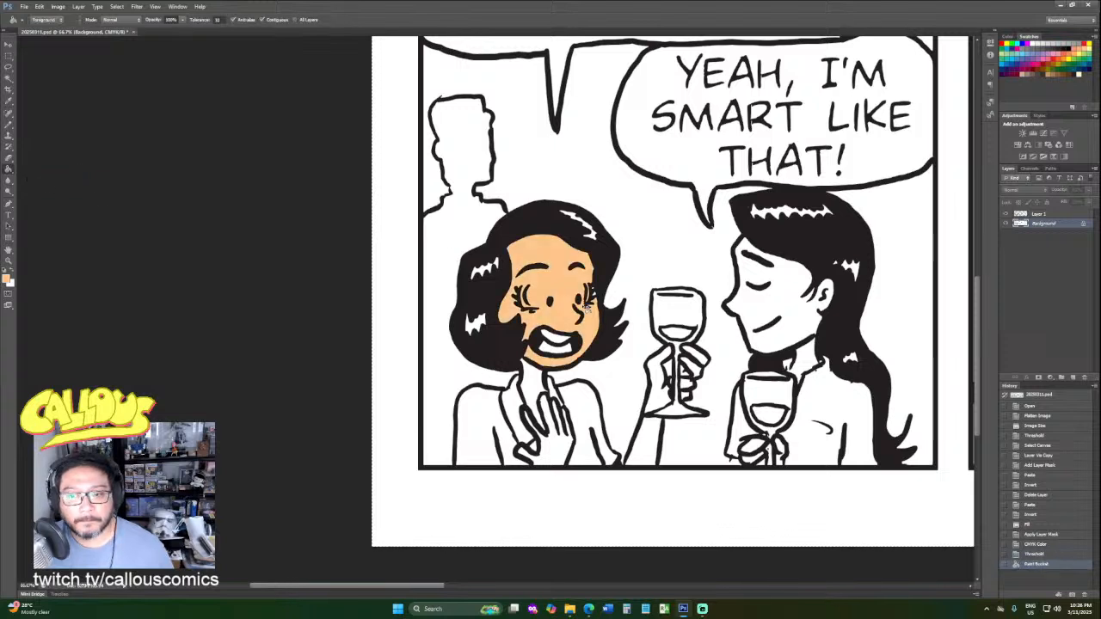
Fill the short-haired woman's neck, the hand on her chest and her raised forearm with the peach skin tone.
{"action": "left_click", "coordinate": [533, 387]}
{"action": "left_click", "coordinate": [557, 450]}
{"action": "left_click", "coordinate": [645, 446]}
Fill the palm and every finger of the short-haired woman's hand holding the wine glass with the peach skin tone.
{"action": "left_click", "coordinate": [660, 405]}
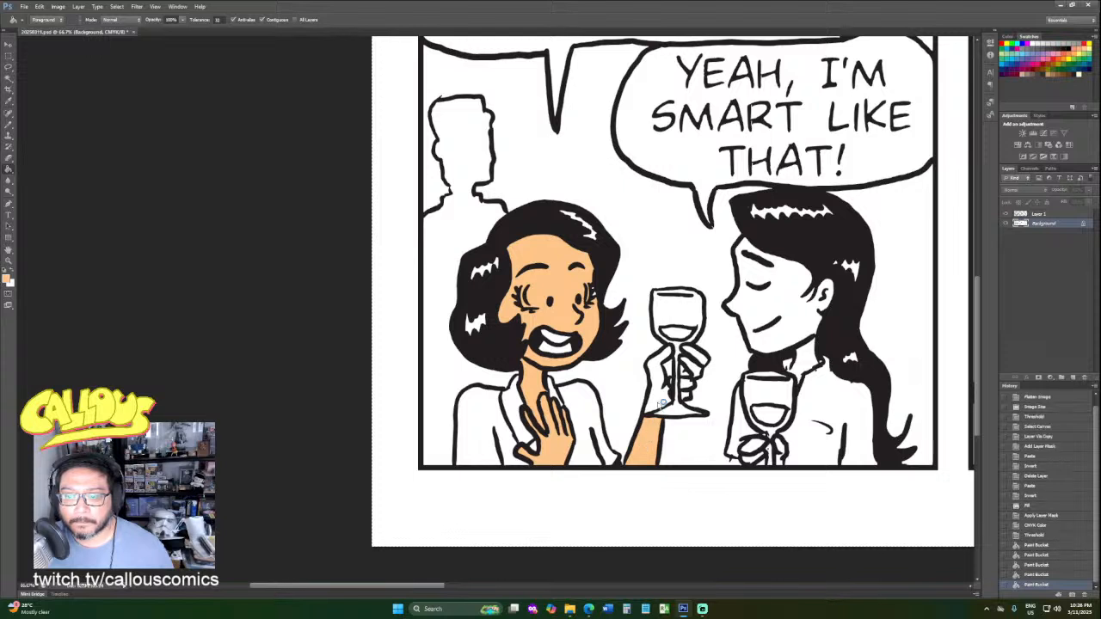
{"action": "left_click", "coordinate": [694, 366]}
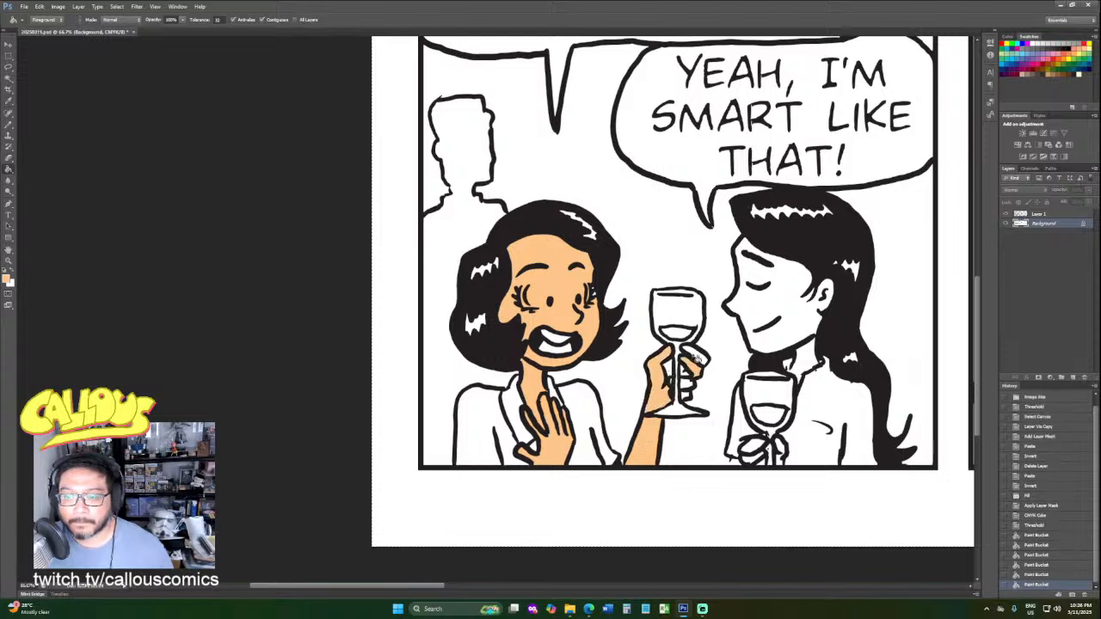
{"action": "left_click", "coordinate": [695, 357]}
{"action": "left_click", "coordinate": [671, 371]}
{"action": "left_click", "coordinate": [686, 377]}
{"action": "left_click", "coordinate": [685, 387]}
{"action": "left_click", "coordinate": [685, 396]}
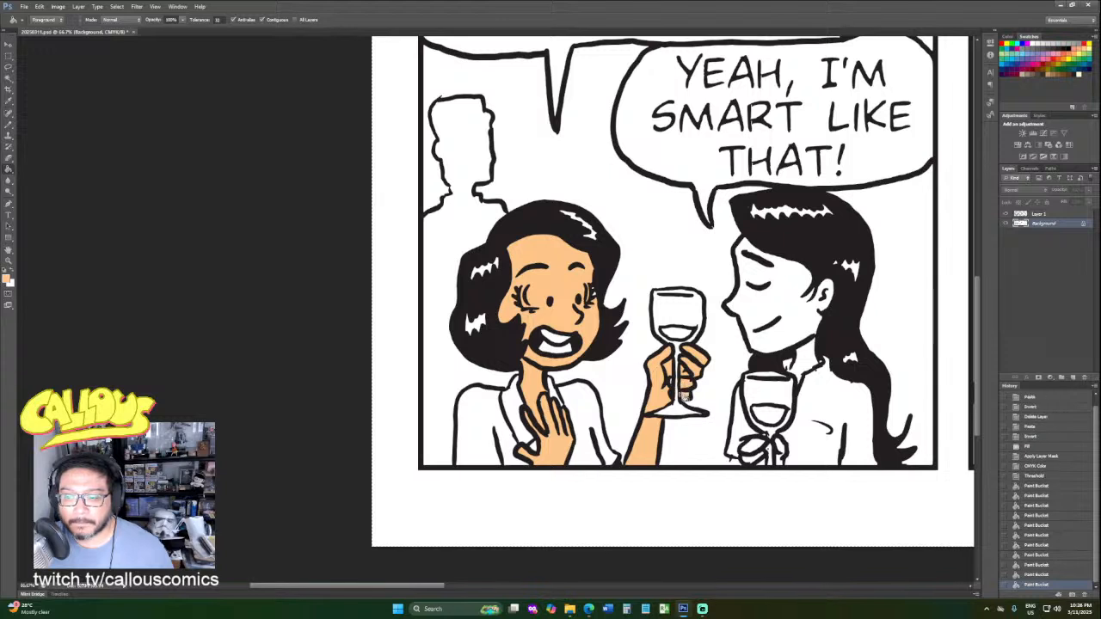
{"action": "left_click", "coordinate": [676, 387]}
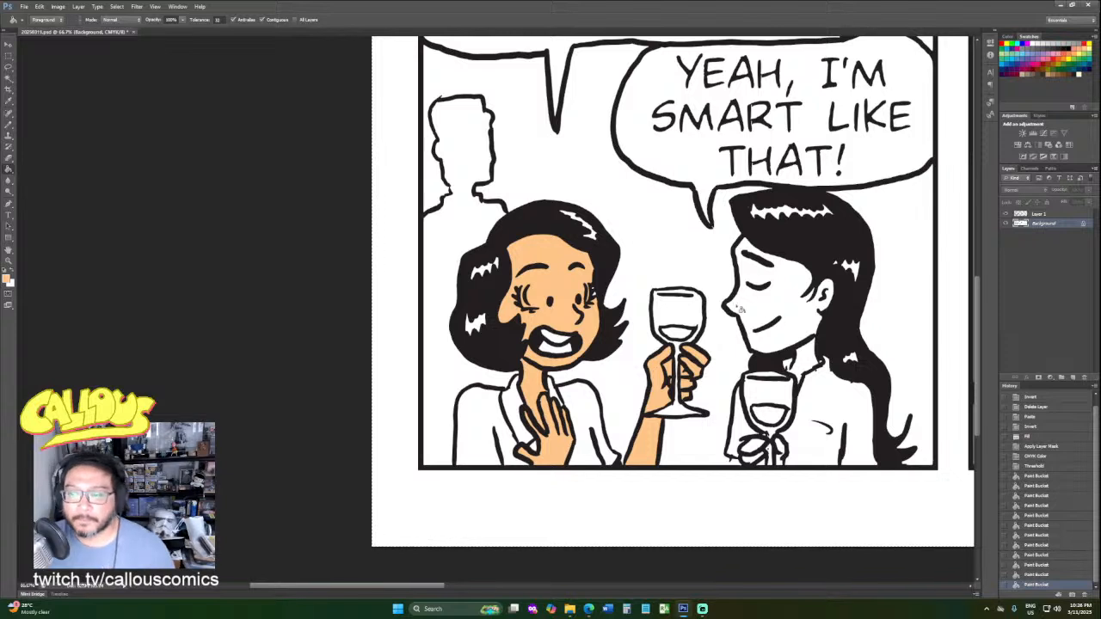
Fill the long-haired woman's face and neck with the peach skin tone, adding a small Pencil touch-up to the Background layer.
{"action": "left_click", "coordinate": [733, 297]}
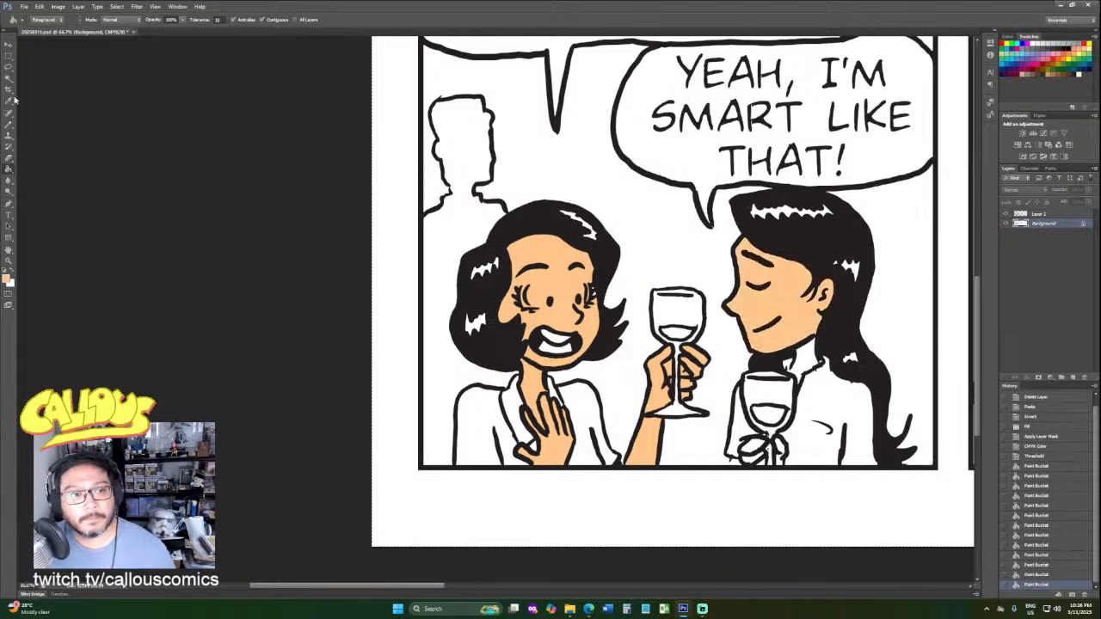
{"action": "left_click", "coordinate": [8, 125]}
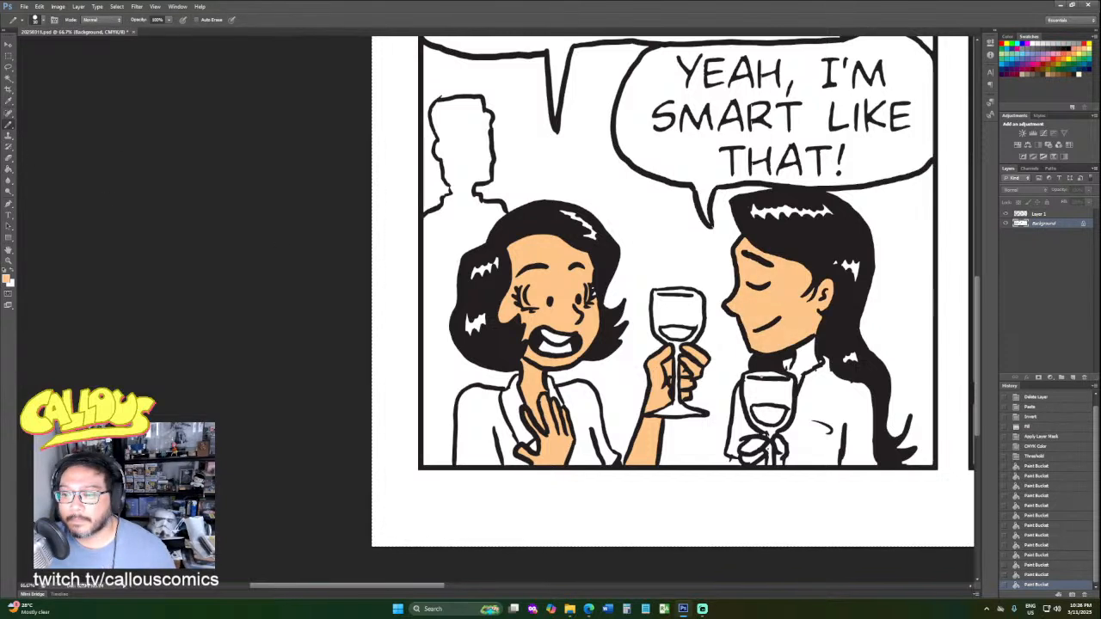
{"action": "left_click", "coordinate": [766, 434]}
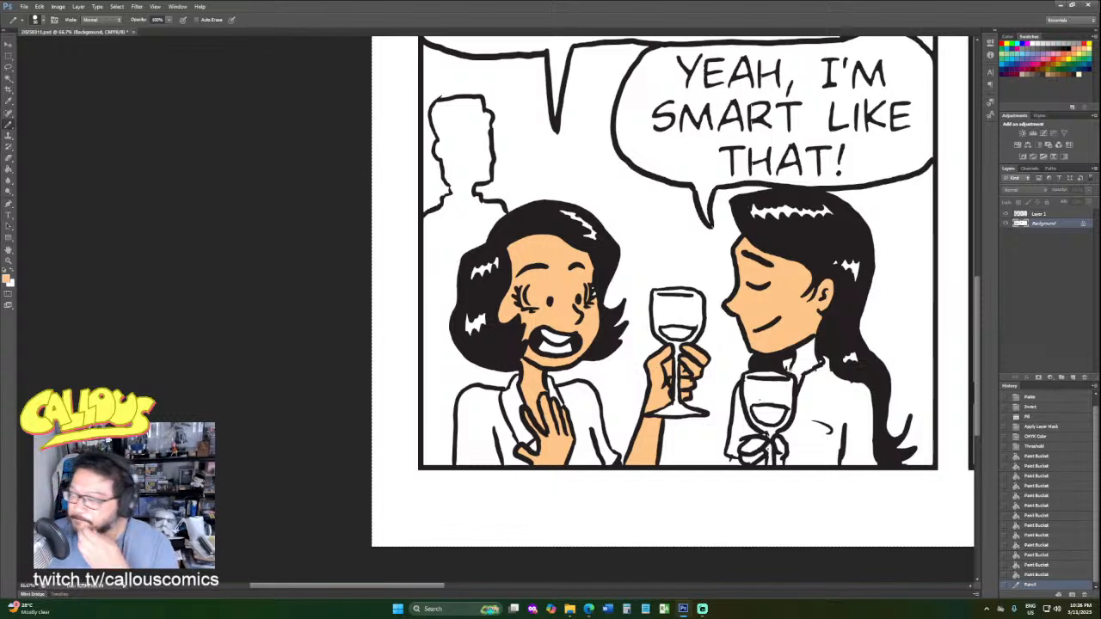
{"action": "left_click", "coordinate": [15, 179]}
{"action": "left_click", "coordinate": [800, 368]}
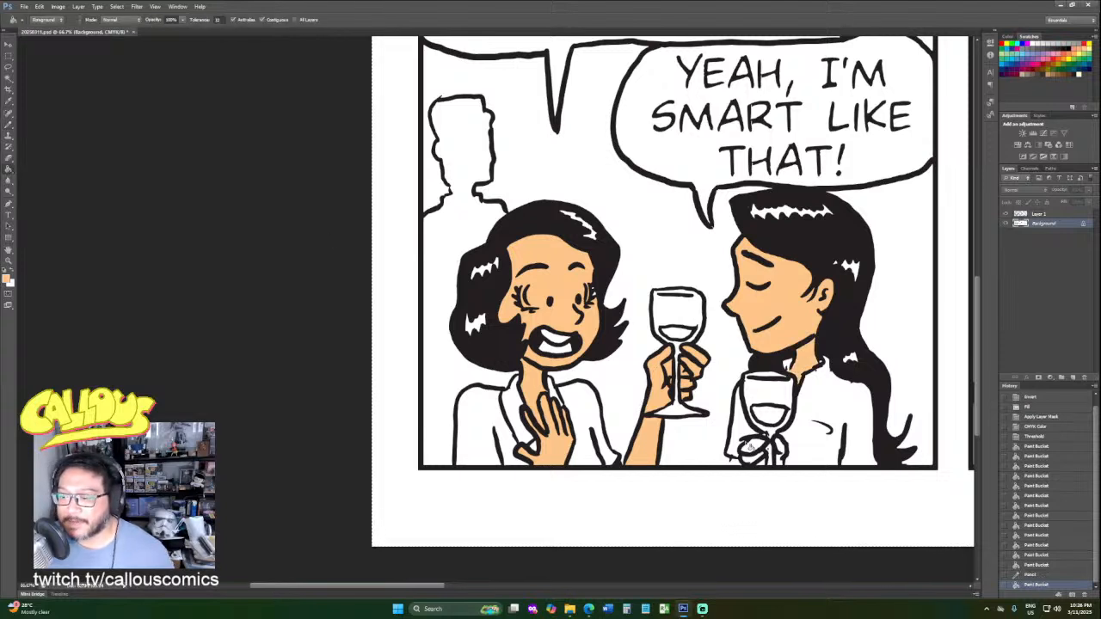
Fill the fingers of the long-haired woman's hand holding the wine glass with the peach skin tone.
{"action": "left_click", "coordinate": [754, 448]}
{"action": "left_click", "coordinate": [759, 462]}
{"action": "left_click", "coordinate": [764, 465]}
{"action": "left_click", "coordinate": [779, 448]}
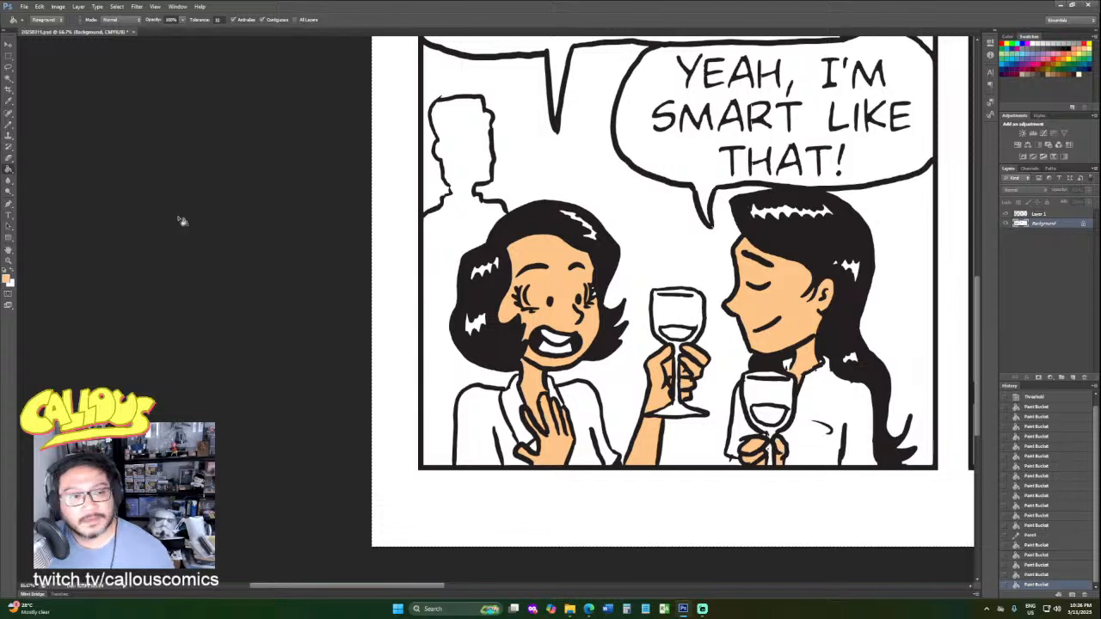
Close the outline gap at the long-haired woman's wrist with the Pencil and fill the wrist with the peach skin tone.
{"action": "left_click", "coordinate": [9, 121]}
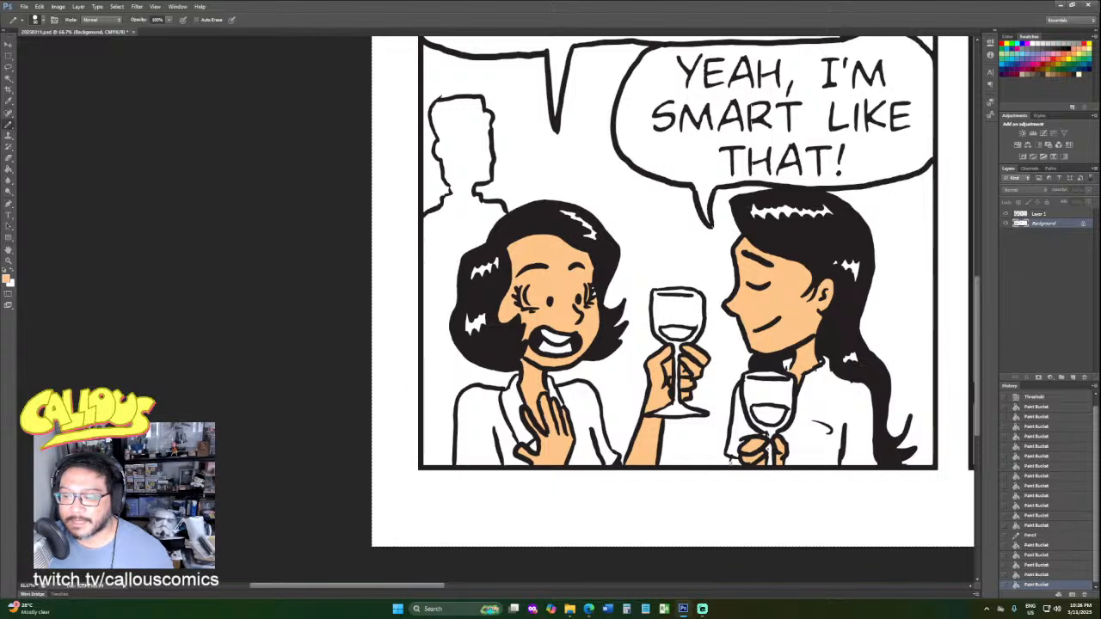
{"action": "left_click_drag", "start_coordinate": [731, 460], "coordinate": [731, 465]}
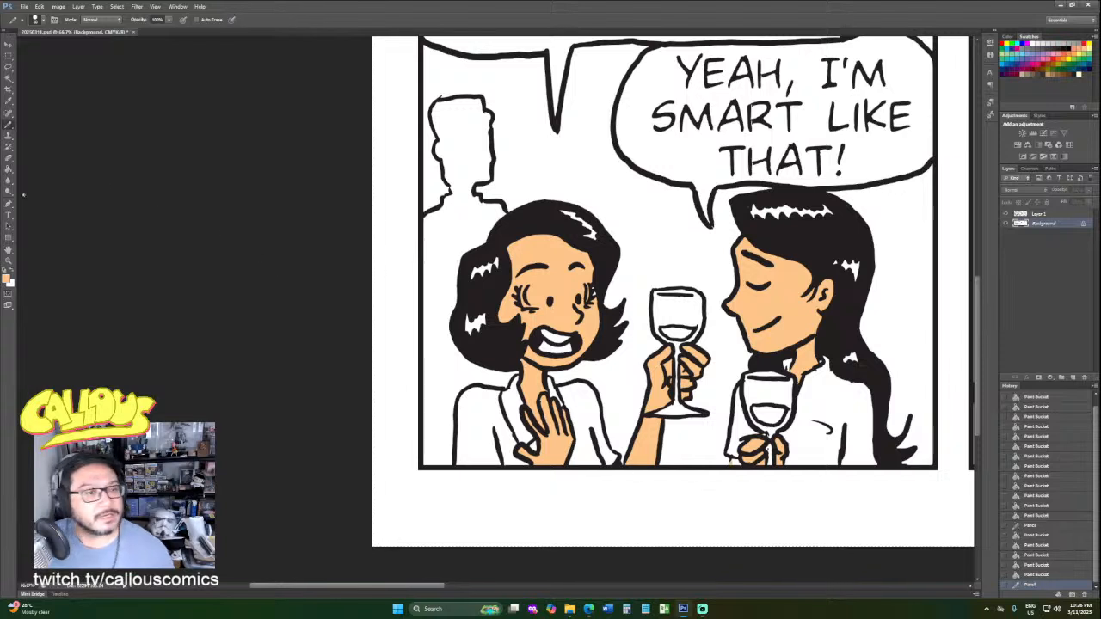
{"action": "left_click", "coordinate": [6, 169]}
{"action": "left_click", "coordinate": [738, 464]}
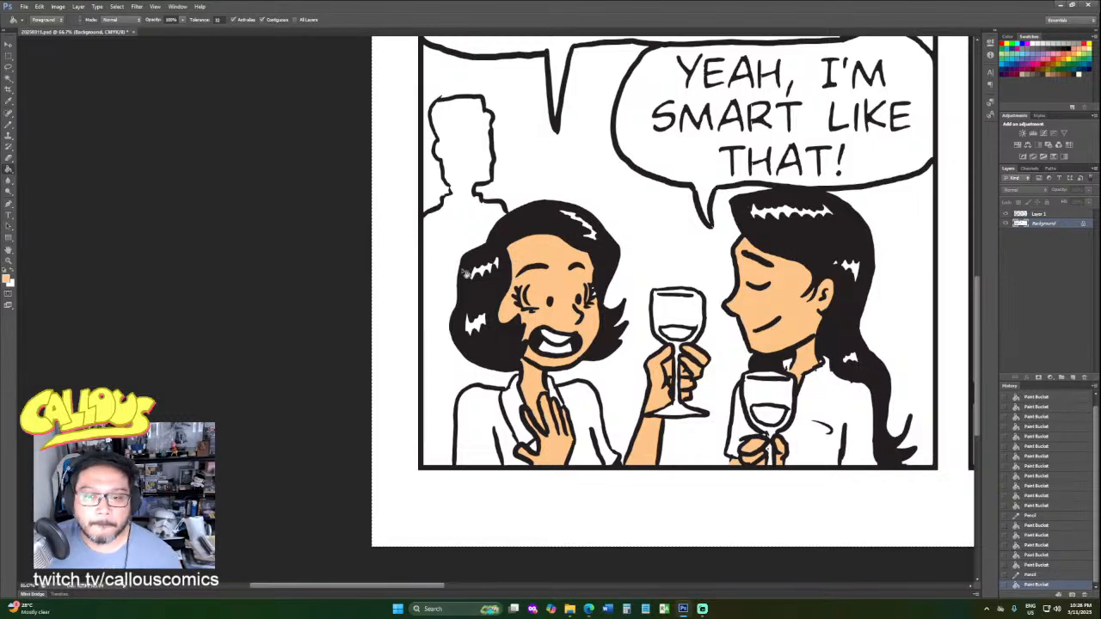
Fill the white gaps between the short-haired woman's eyelashes with the peach skin tone and her tongue with pink.
{"action": "left_click", "coordinate": [9, 261]}
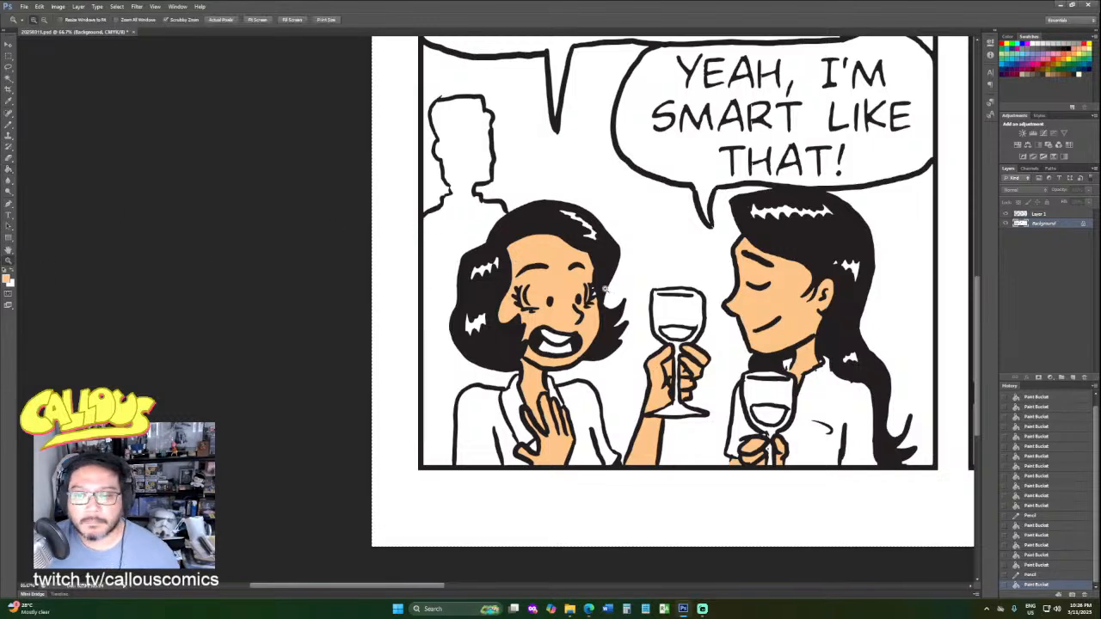
{"action": "left_click_drag", "start_coordinate": [605, 291], "coordinate": [646, 376]}
{"action": "left_click", "coordinate": [6, 169]}
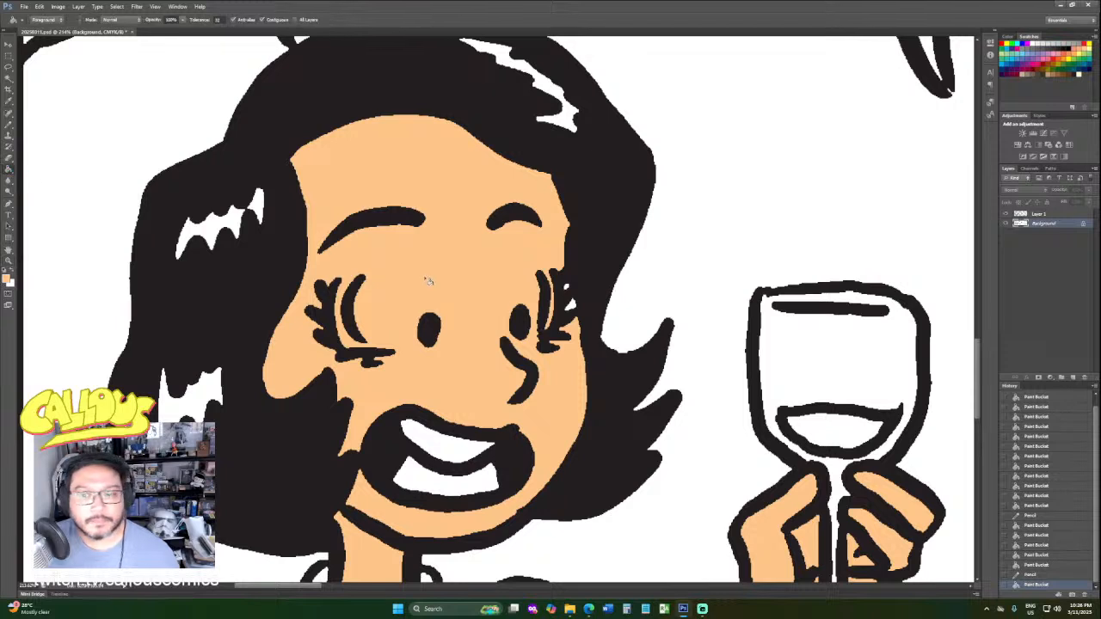
{"action": "left_click", "coordinate": [573, 306]}
{"action": "left_click", "coordinate": [567, 288]}
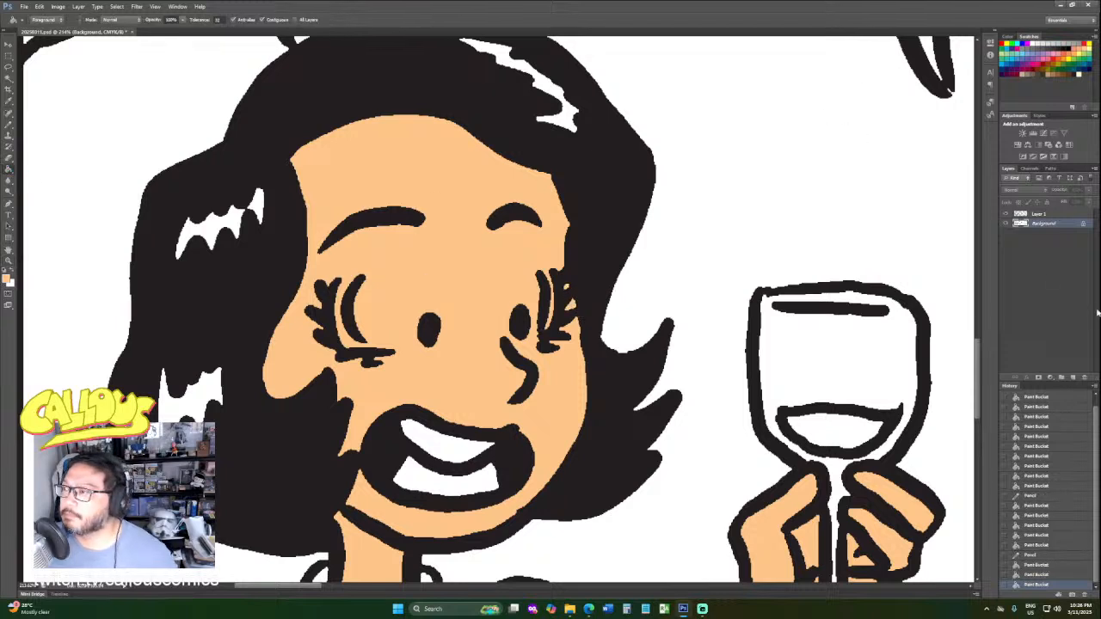
{"action": "left_click", "coordinate": [1064, 50]}
{"action": "left_click", "coordinate": [433, 495]}
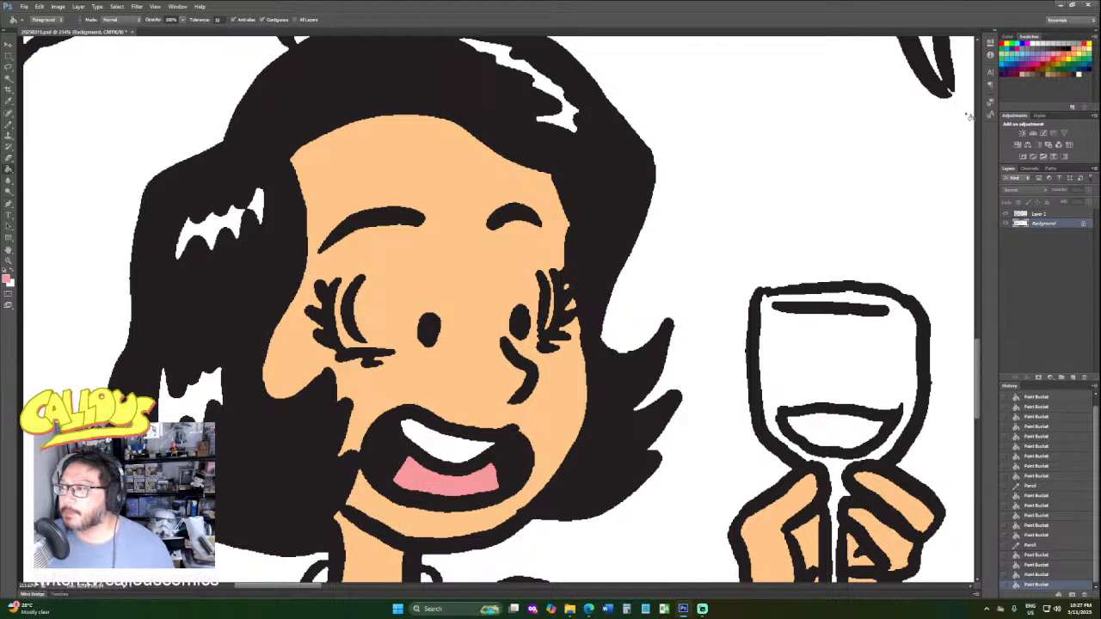
Try filling the wine in the short-haired woman's glass with magenta, and undo the fill.
{"action": "left_click", "coordinate": [1022, 45]}
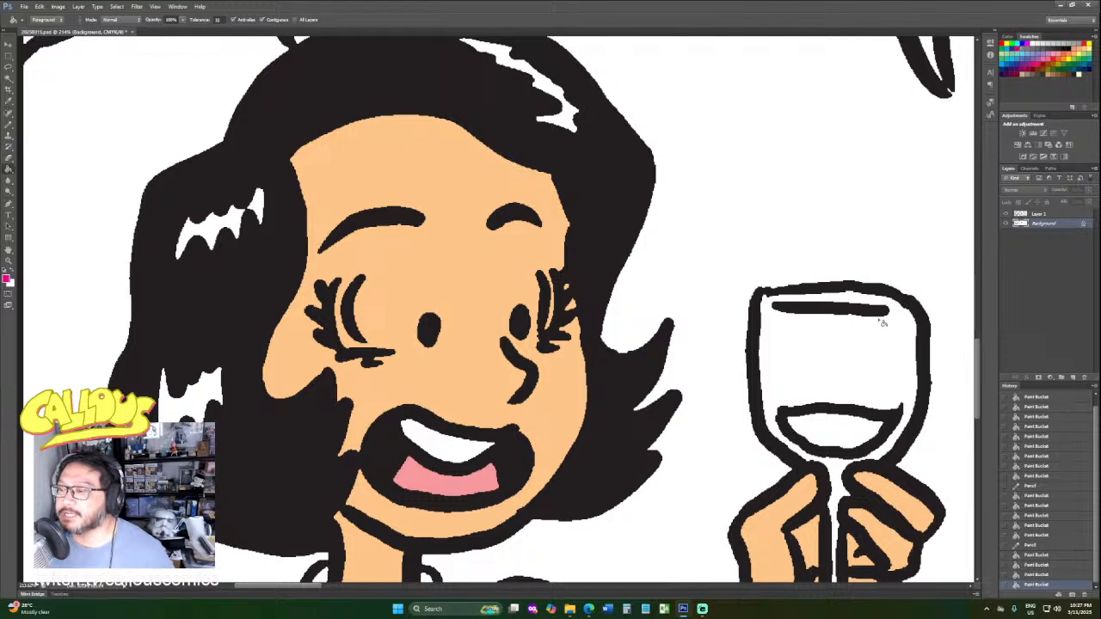
{"action": "left_click", "coordinate": [846, 439]}
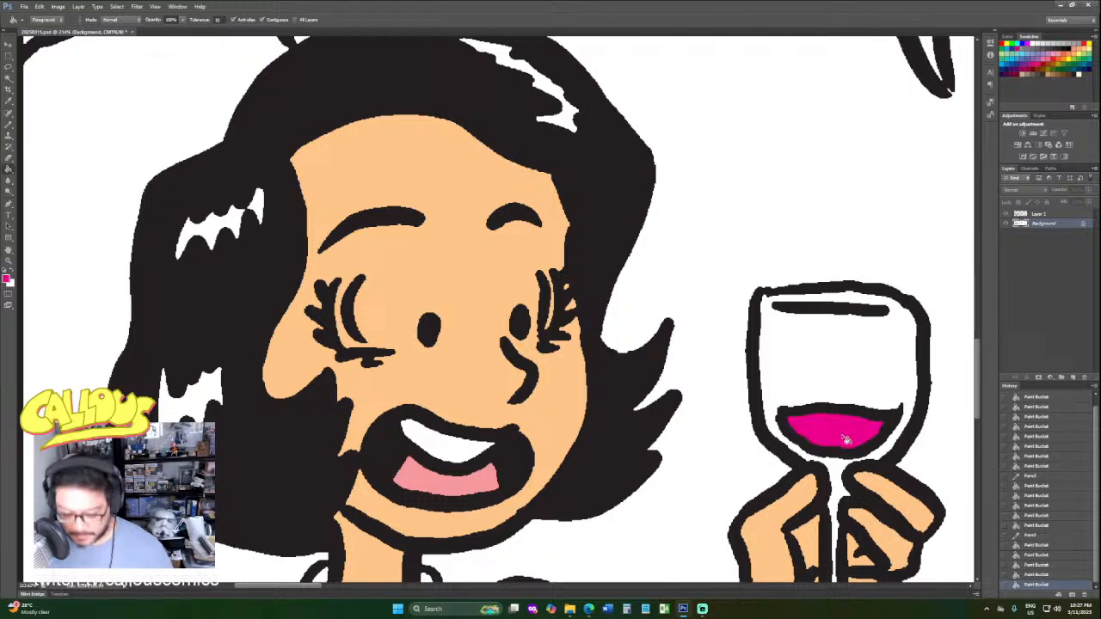
{"action": "key", "text": "ctrl+z"}
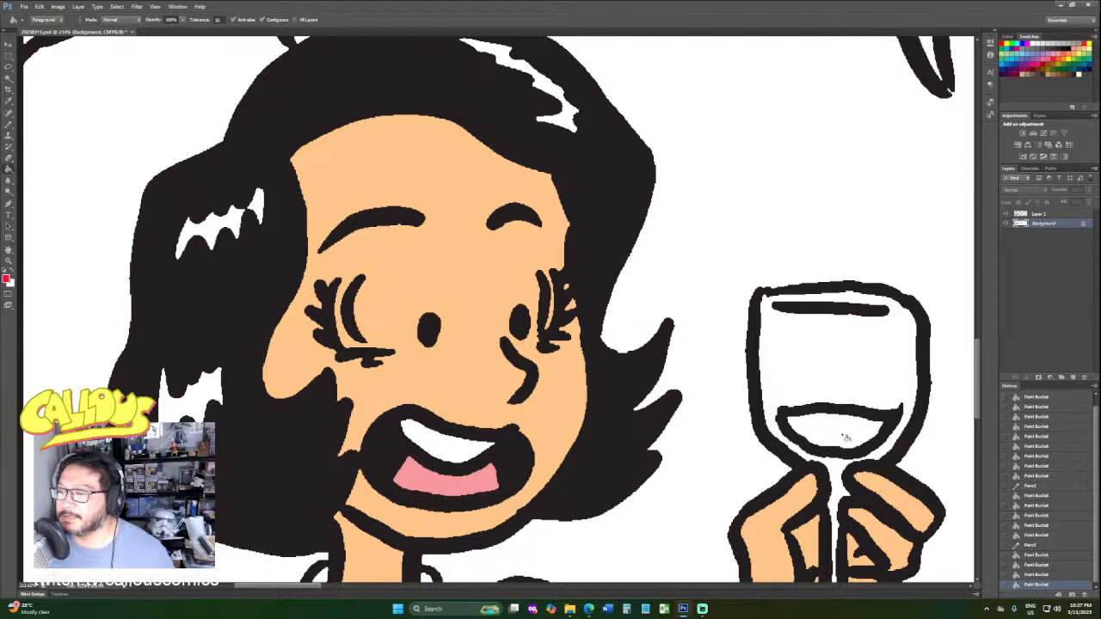
Fill the wine in both women's glasses with red.
{"action": "left_click", "coordinate": [843, 440]}
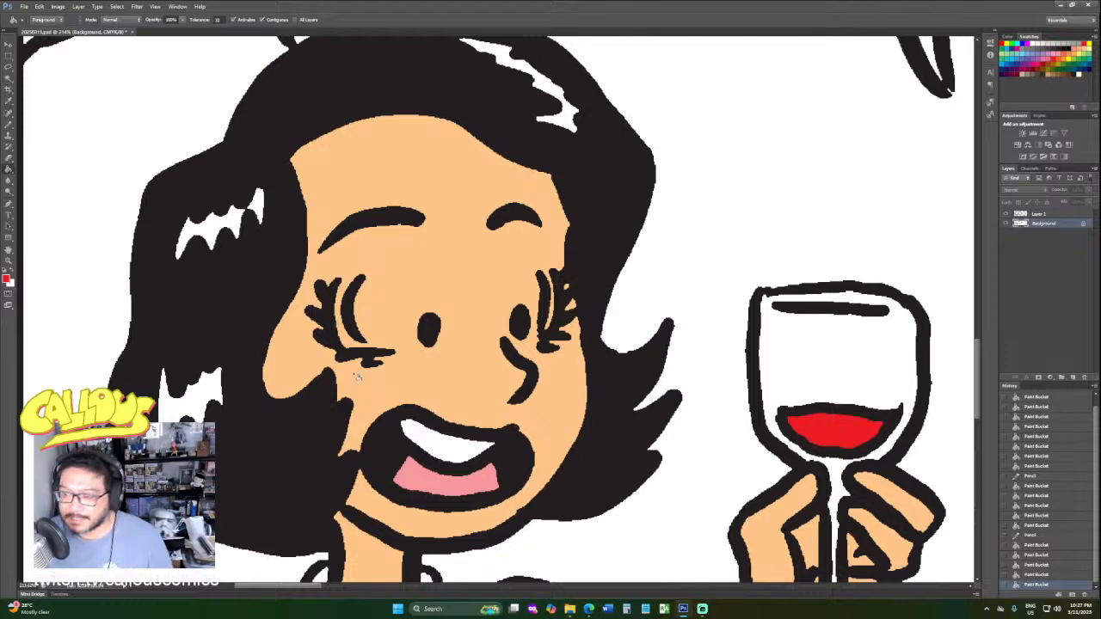
{"action": "key", "text": "z"}
{"action": "right_click", "coordinate": [162, 274]}
{"action": "left_click", "coordinate": [181, 285]}
{"action": "left_click_drag", "start_coordinate": [74, 411], "coordinate": [202, 413]}
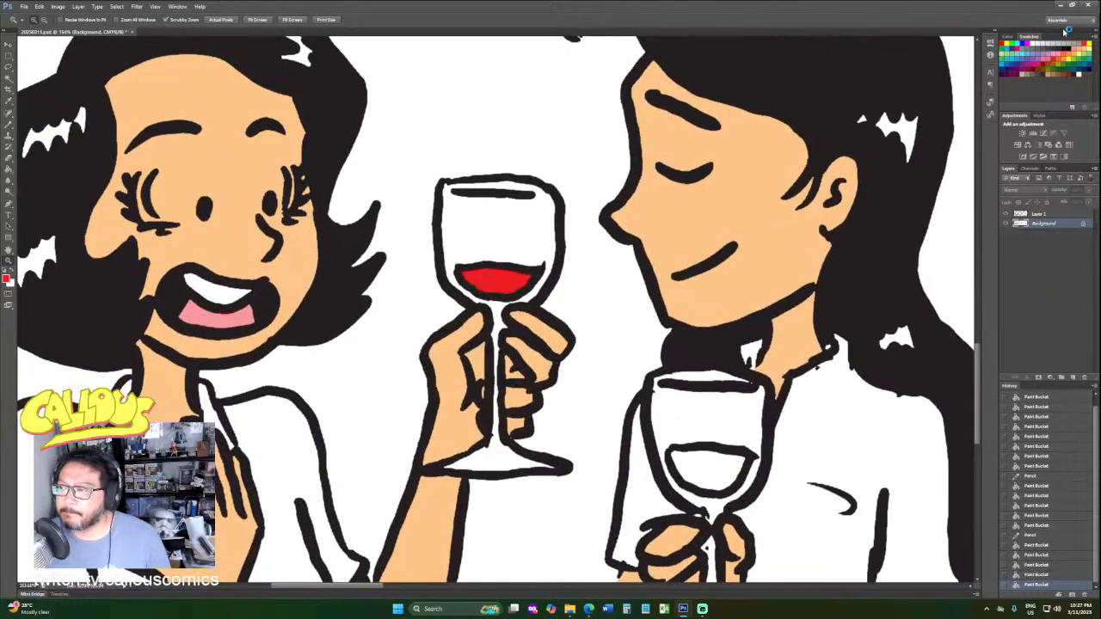
{"action": "left_click", "coordinate": [719, 475]}
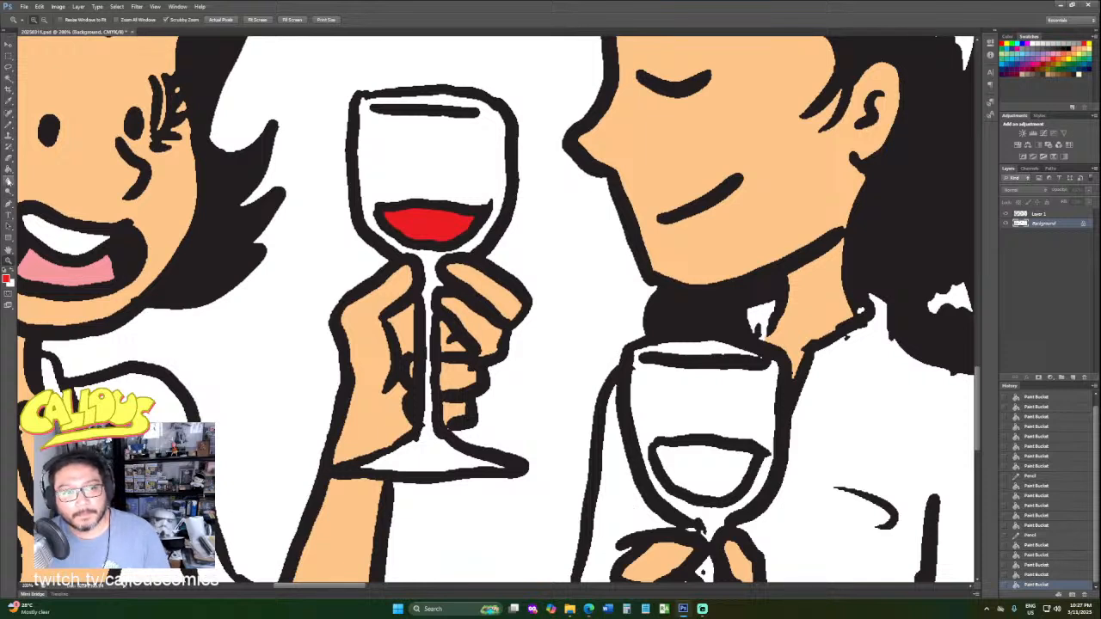
{"action": "left_click", "coordinate": [9, 180]}
{"action": "left_click", "coordinate": [678, 464]}
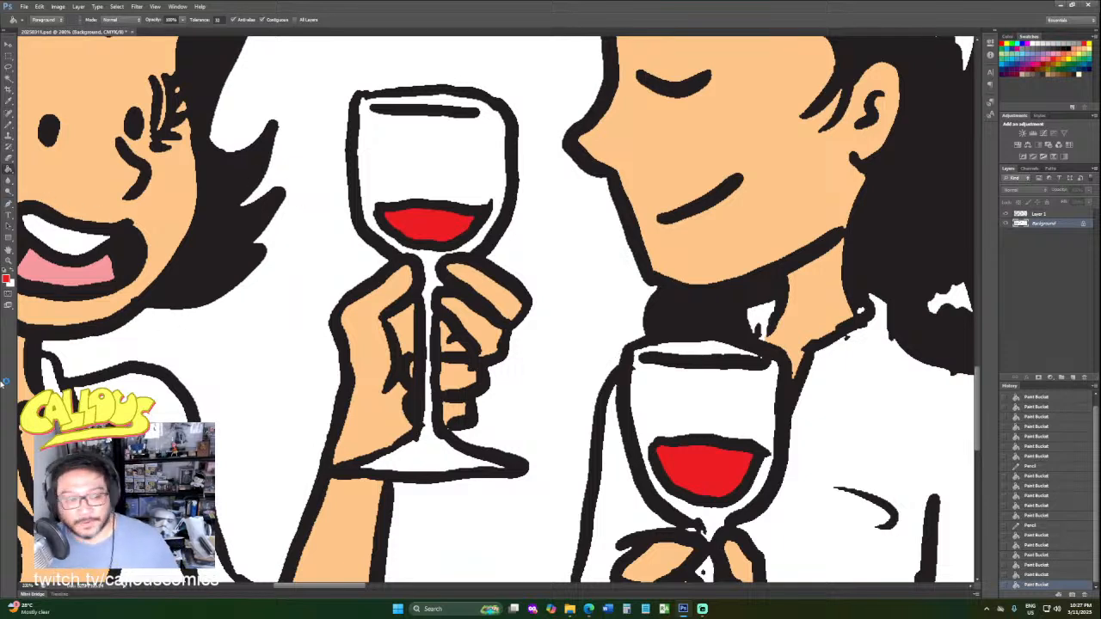
Fill the long-haired woman's collar, shirt body and sleeve with light blue using the Paint Bucket.
{"action": "left_click", "coordinate": [8, 259]}
{"action": "right_click", "coordinate": [226, 328]}
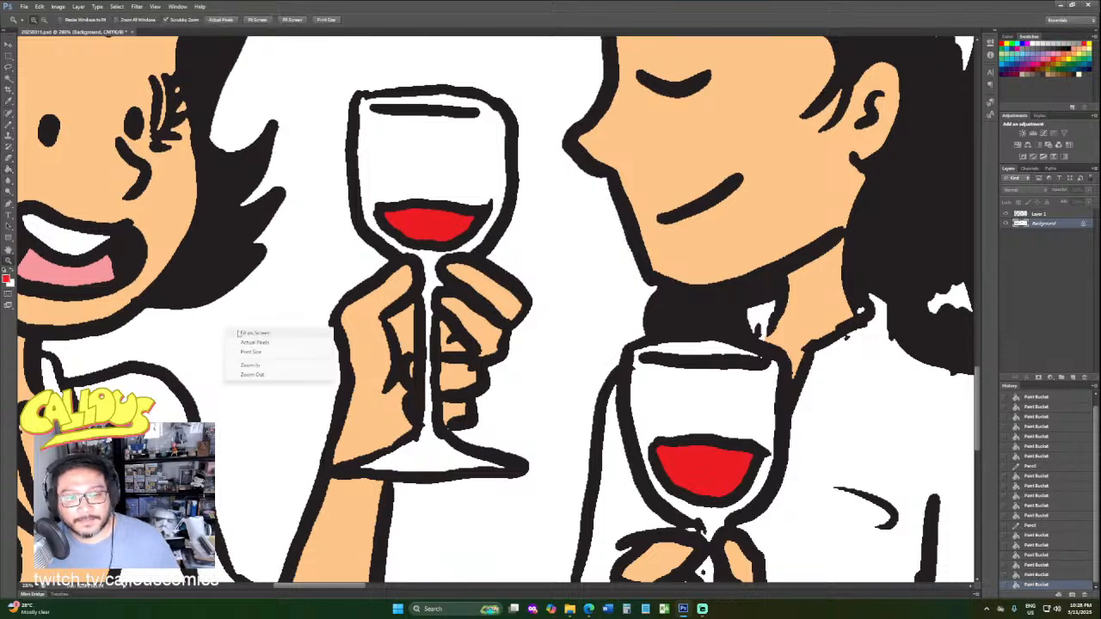
{"action": "left_click", "coordinate": [252, 333]}
{"action": "left_click_drag", "start_coordinate": [67, 423], "coordinate": [187, 418]}
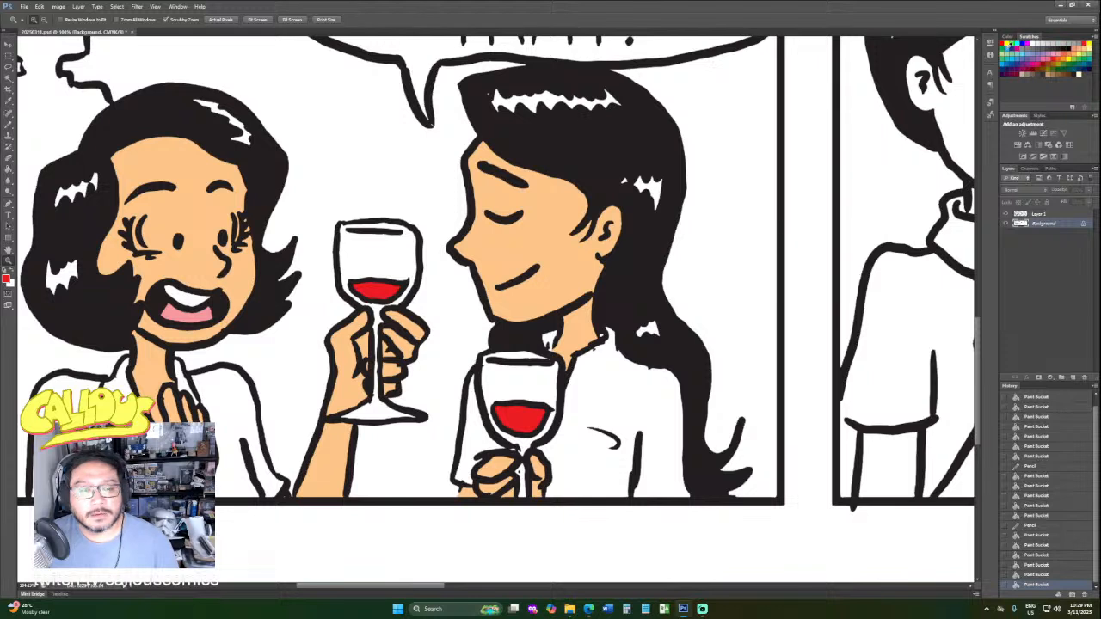
{"action": "left_click", "coordinate": [1027, 52]}
{"action": "left_click", "coordinate": [8, 169]}
{"action": "left_click", "coordinate": [549, 344]}
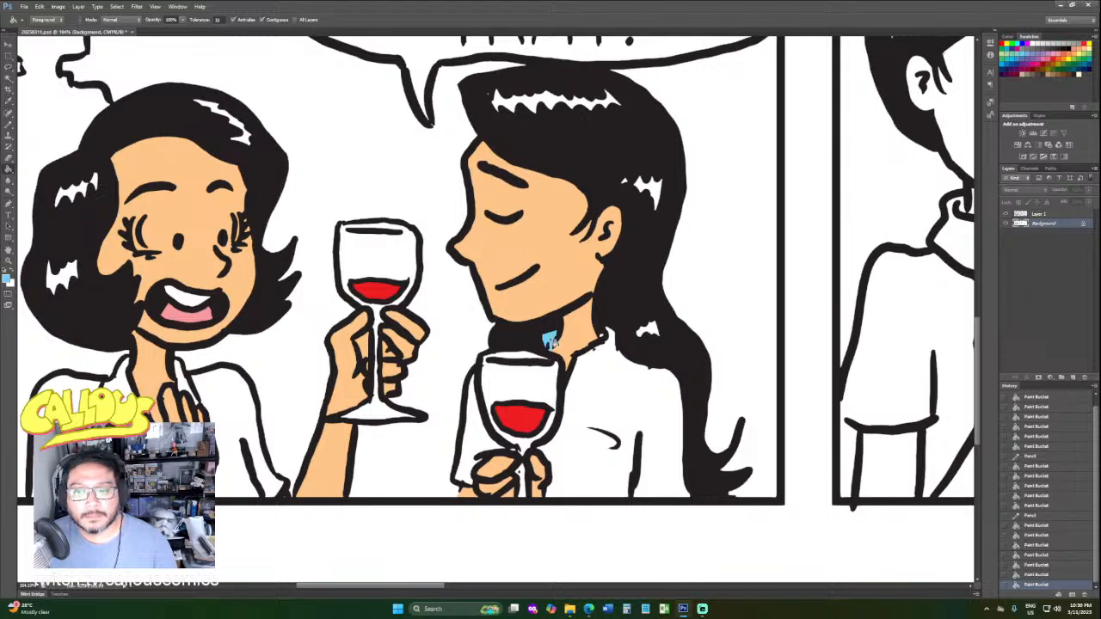
{"action": "left_click", "coordinate": [605, 340]}
{"action": "left_click", "coordinate": [610, 349]}
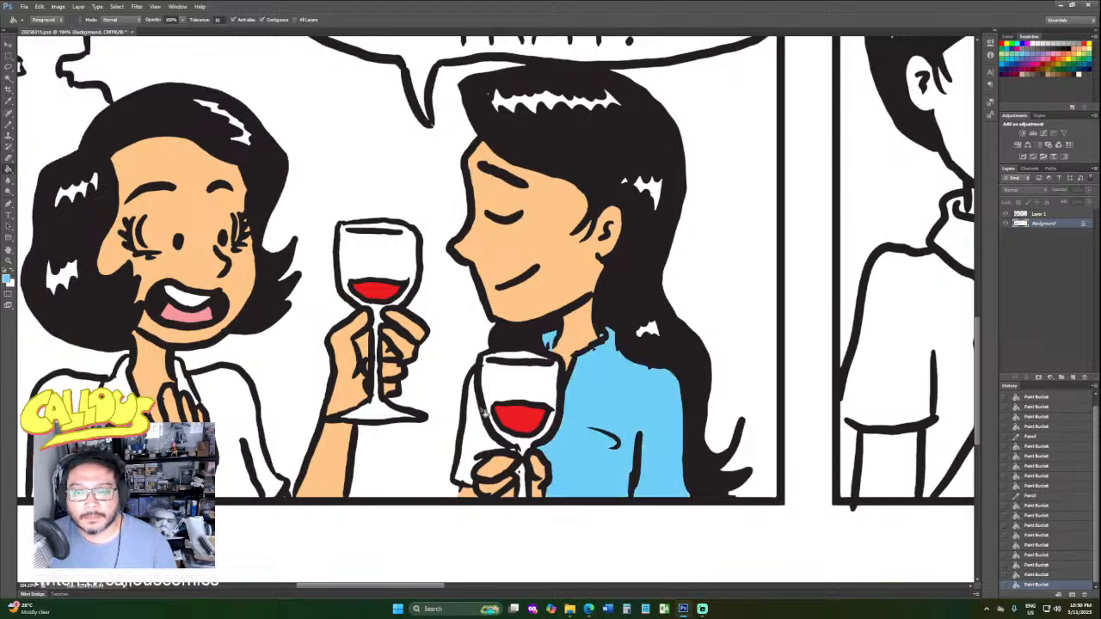
{"action": "left_click", "coordinate": [484, 436]}
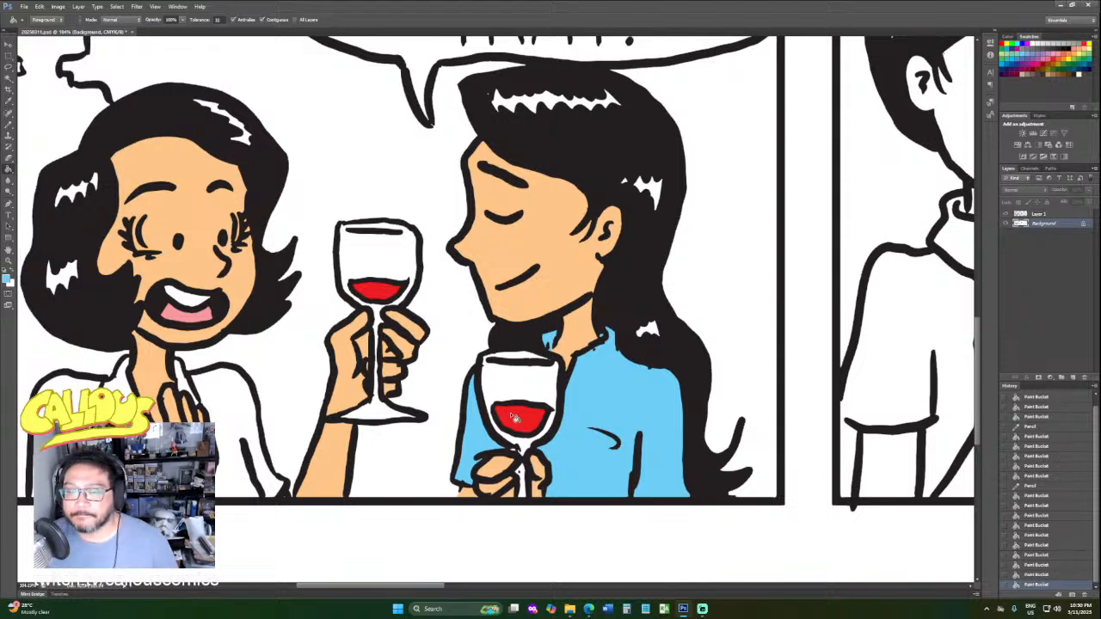
Set the foreground to a paler blue with 25% cyan and refill the long-haired woman's shirt body, collar and sleeve.
{"action": "left_click", "coordinate": [1004, 36]}
{"action": "left_click", "coordinate": [1005, 53]}
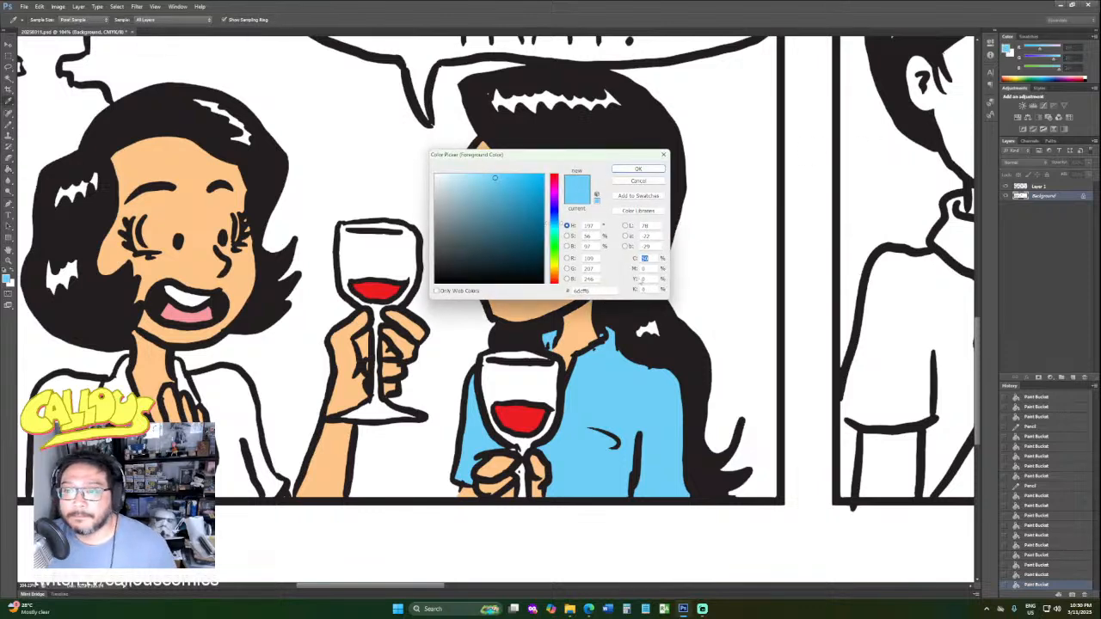
{"action": "left_click", "coordinate": [461, 176]}
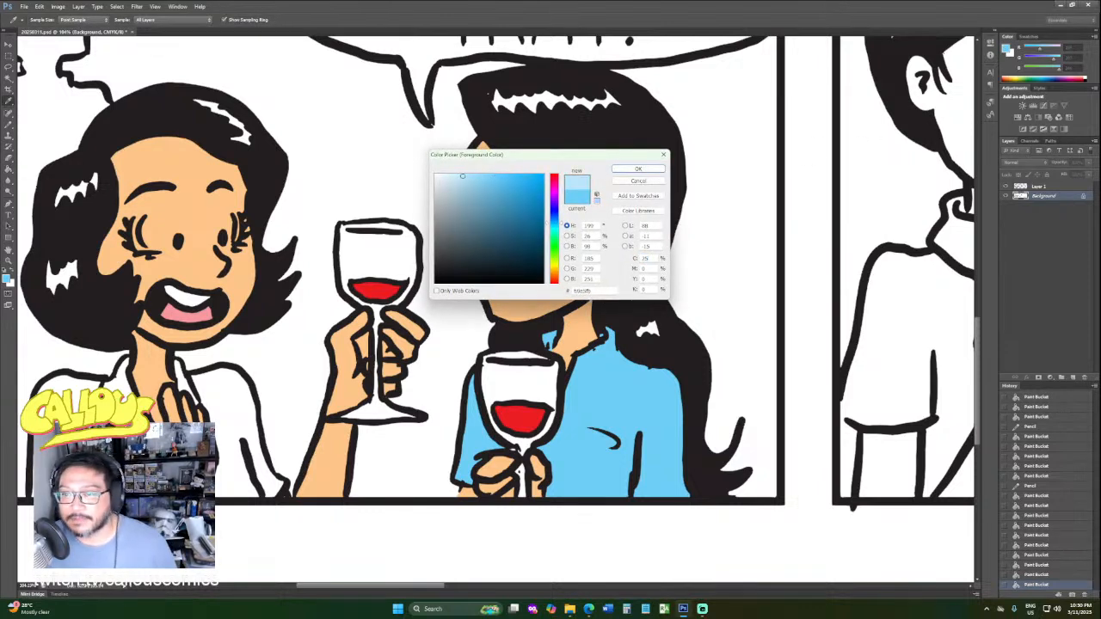
{"action": "left_click", "coordinate": [637, 169]}
{"action": "key", "text": "g"}
{"action": "left_click", "coordinate": [598, 375]}
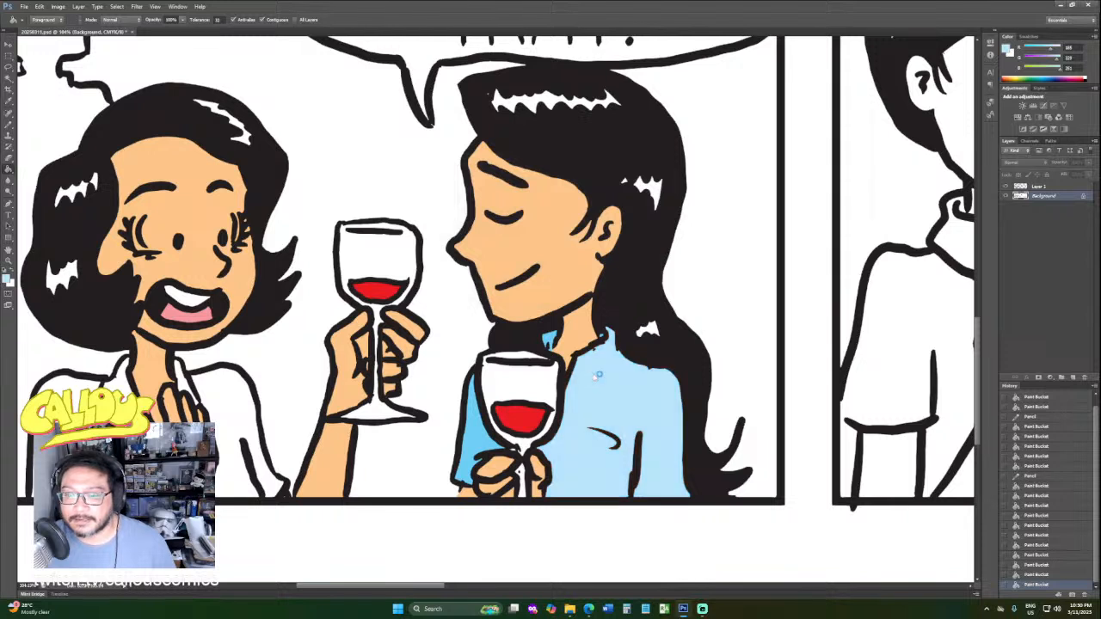
{"action": "left_click", "coordinate": [601, 348]}
{"action": "left_click", "coordinate": [555, 344]}
{"action": "left_click", "coordinate": [478, 439]}
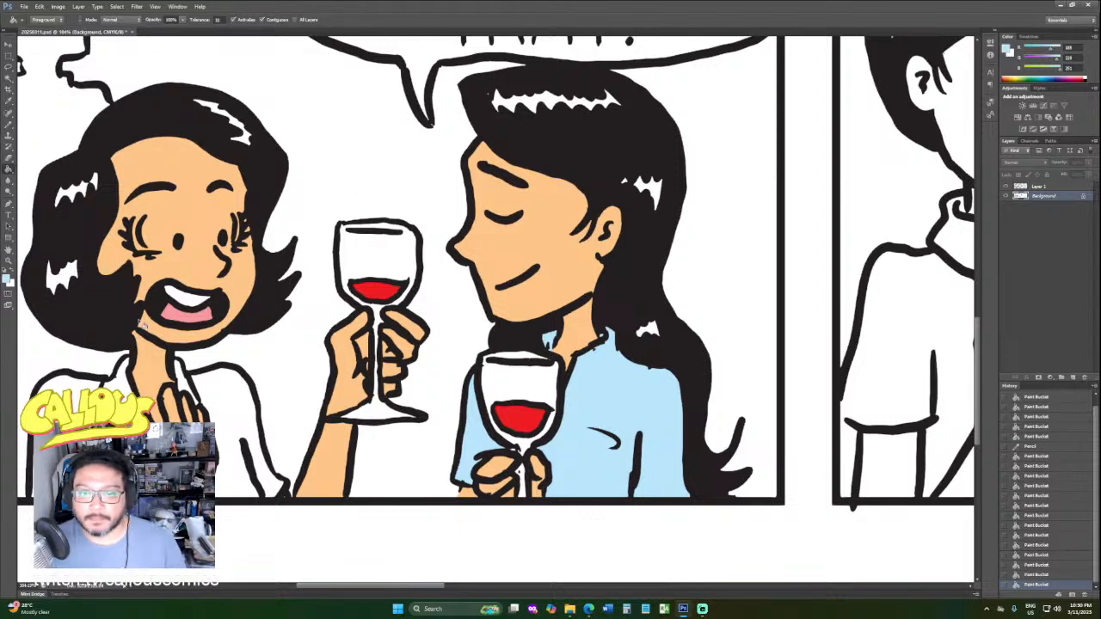
Pick a brown swatch, set its black value to 0%, and fill the background silhouette behind the short-haired woman with it.
{"action": "scroll", "coordinate": [143, 325], "scroll_direction": "up", "scroll_amount": 3}
{"action": "left_click_drag", "start_coordinate": [419, 588], "coordinate": [362, 597]}
{"action": "scroll", "coordinate": [335, 542], "scroll_direction": "up", "scroll_amount": 3}
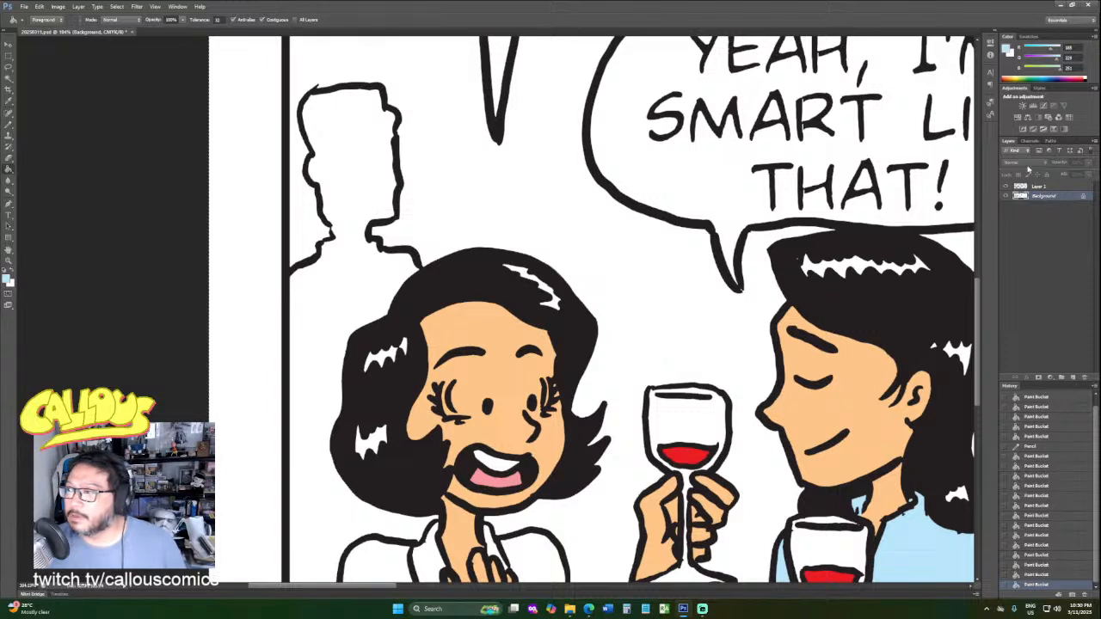
{"action": "left_click", "coordinate": [1029, 36]}
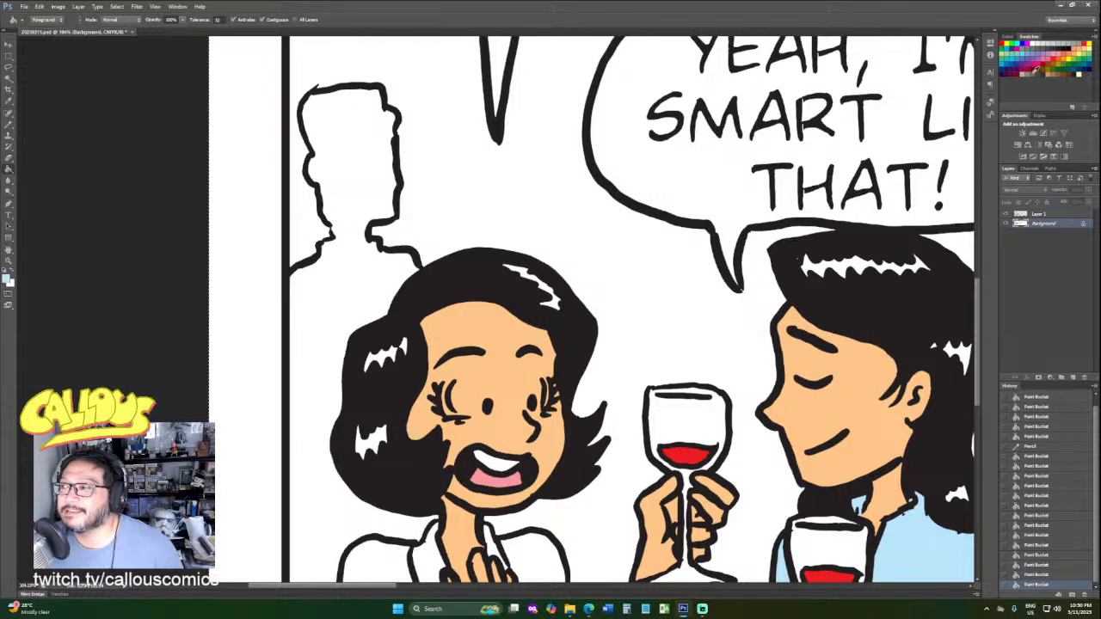
{"action": "left_click", "coordinate": [1008, 37]}
{"action": "left_click", "coordinate": [1007, 51]}
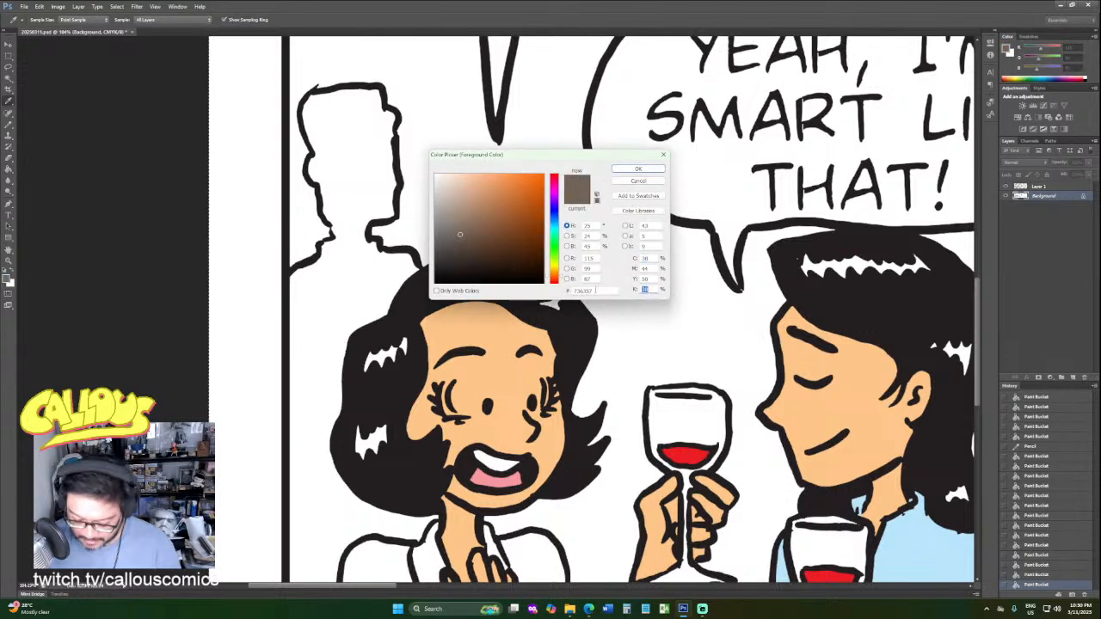
{"action": "type", "text": "0"}
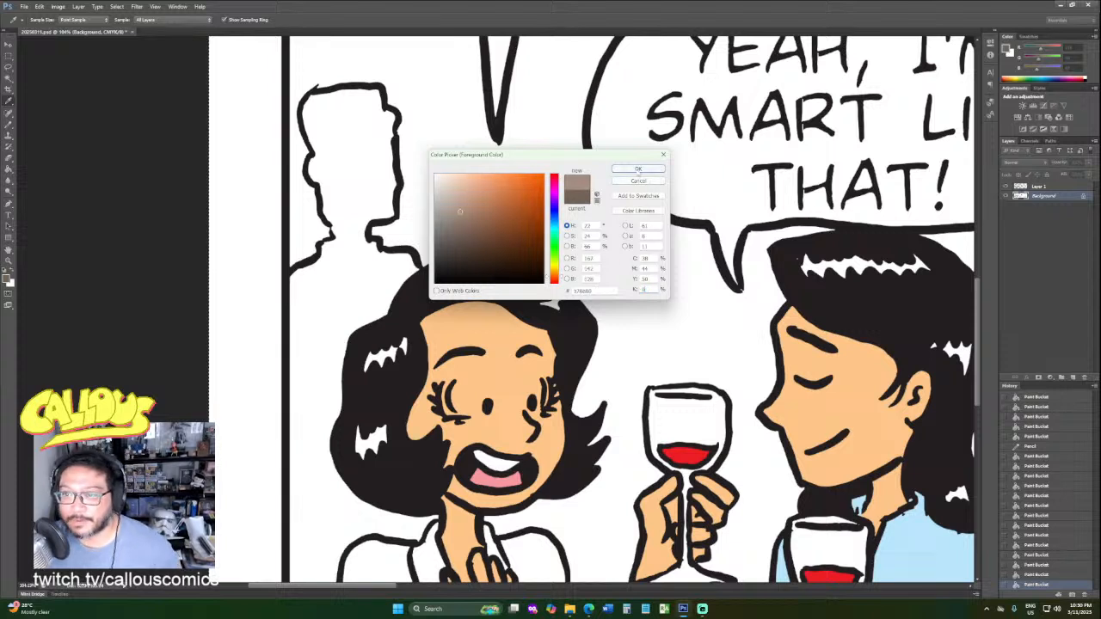
{"action": "left_click", "coordinate": [639, 170]}
{"action": "left_click", "coordinate": [335, 273]}
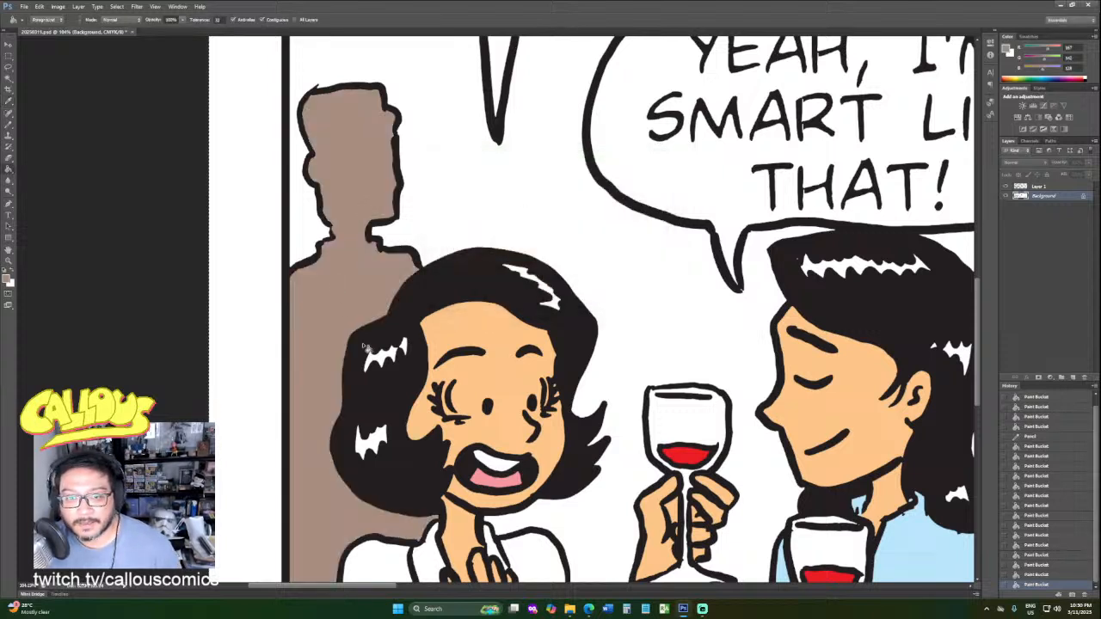
Fill the first panel's background with light green, including the areas beside the long-haired woman and at the speech balloon's corner.
{"action": "scroll", "coordinate": [629, 466], "scroll_direction": "up", "scroll_amount": 2}
{"action": "scroll", "coordinate": [629, 466], "scroll_direction": "up", "scroll_amount": 2}
{"action": "scroll", "coordinate": [623, 461], "scroll_direction": "down", "scroll_amount": 2}
{"action": "scroll", "coordinate": [621, 462], "scroll_direction": "down", "scroll_amount": 2}
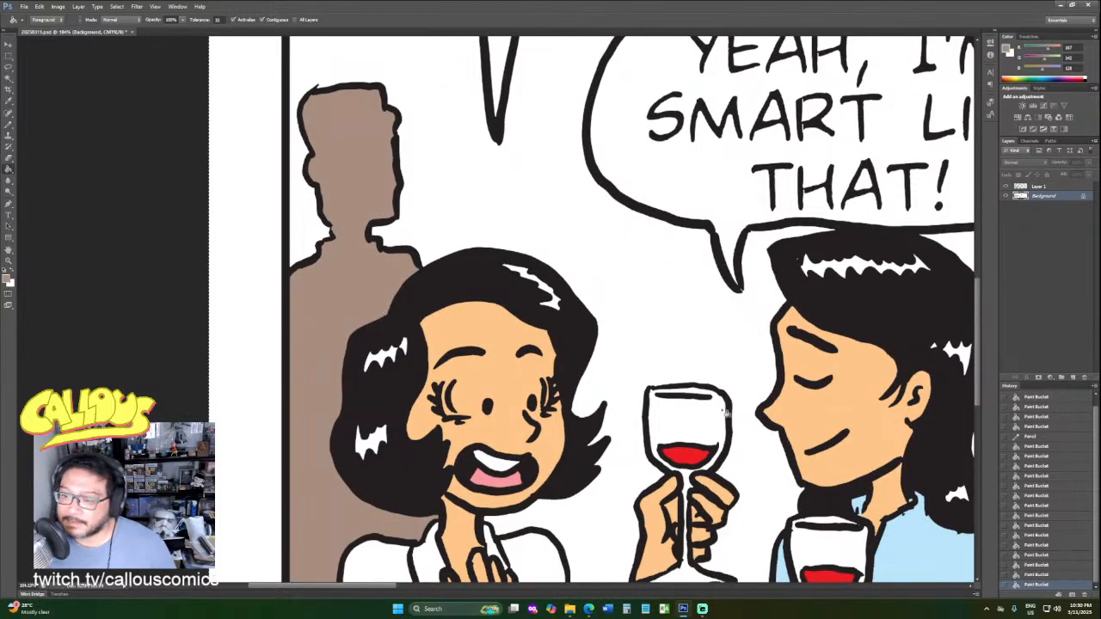
{"action": "left_click", "coordinate": [9, 260]}
{"action": "left_click_drag", "start_coordinate": [461, 276], "coordinate": [383, 297]}
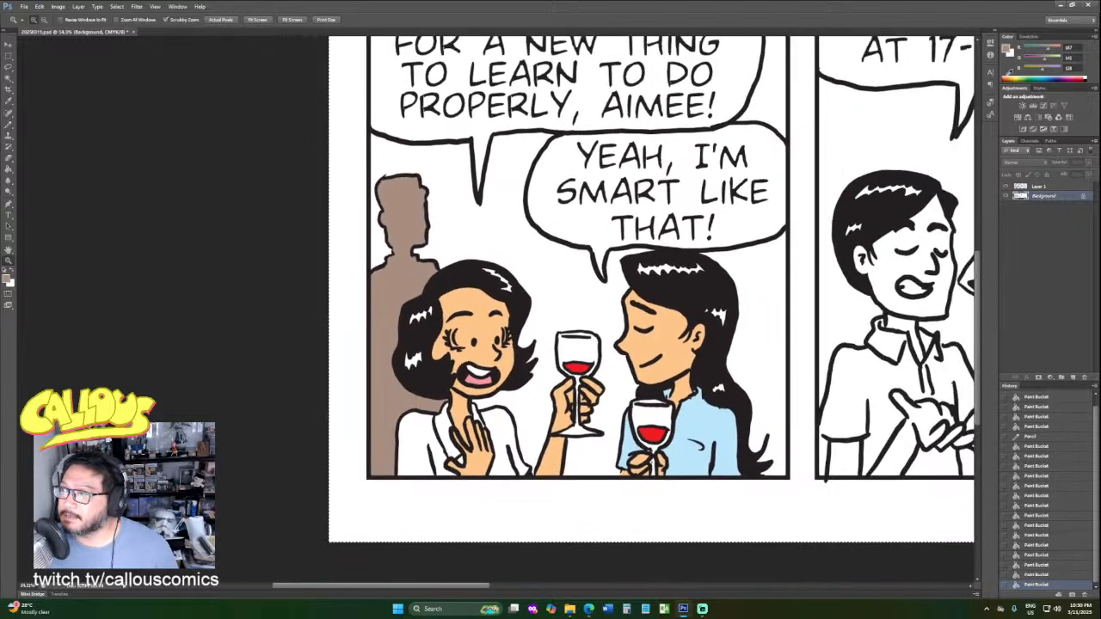
{"action": "left_click", "coordinate": [1029, 37]}
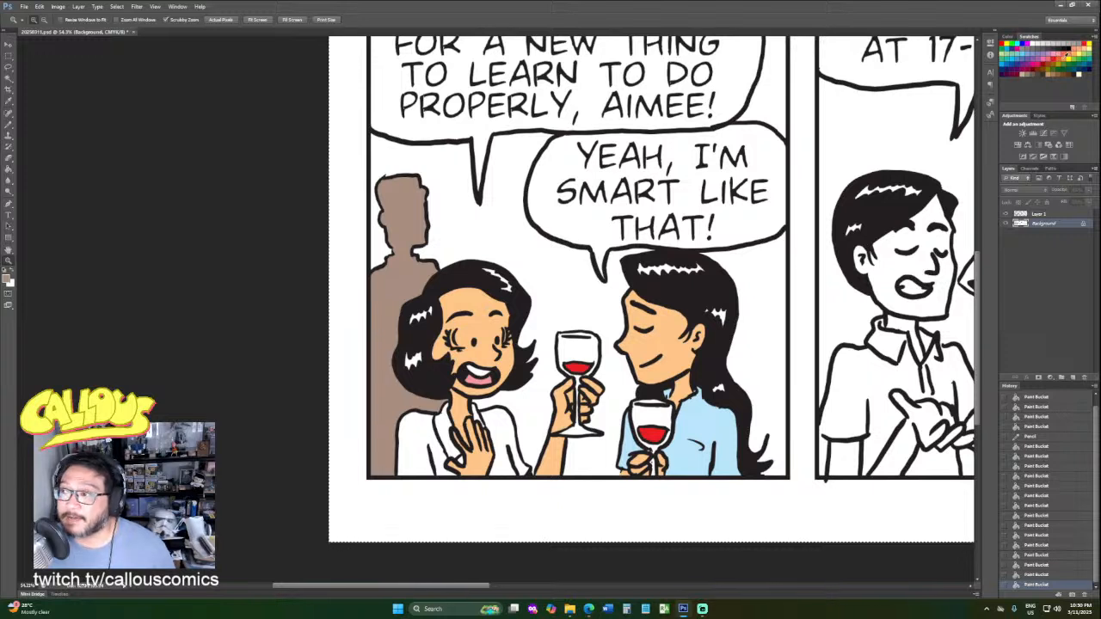
{"action": "left_click", "coordinate": [1004, 65]}
{"action": "left_click", "coordinate": [9, 168]}
{"action": "left_click", "coordinate": [431, 170]}
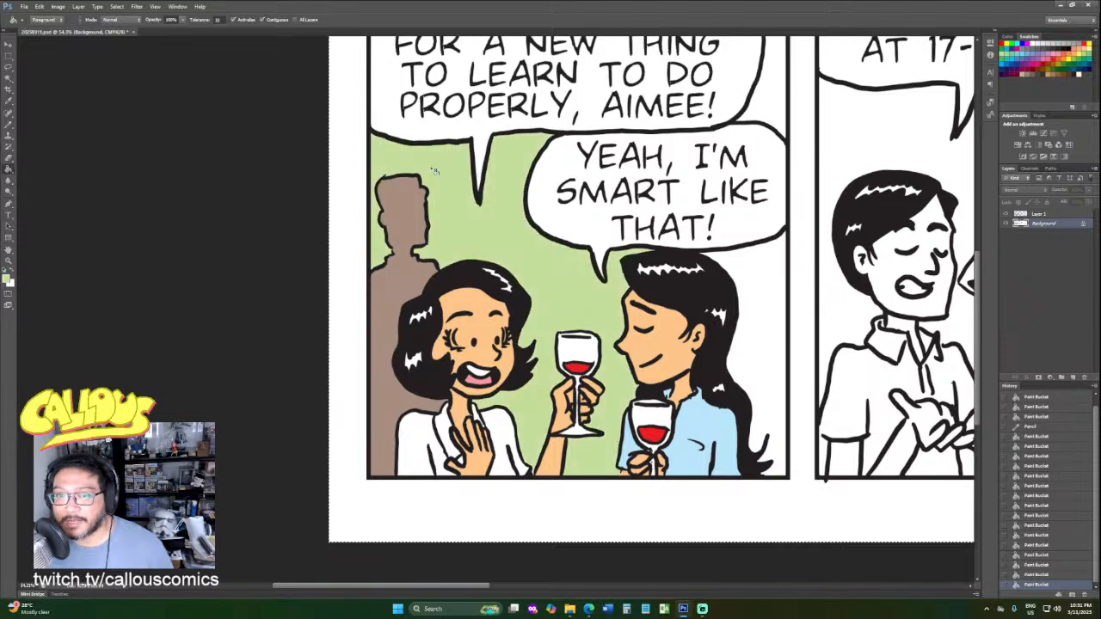
{"action": "left_click", "coordinate": [755, 273]}
{"action": "scroll", "coordinate": [758, 105], "scroll_direction": "up", "scroll_amount": 4}
{"action": "left_click", "coordinate": [372, 100]}
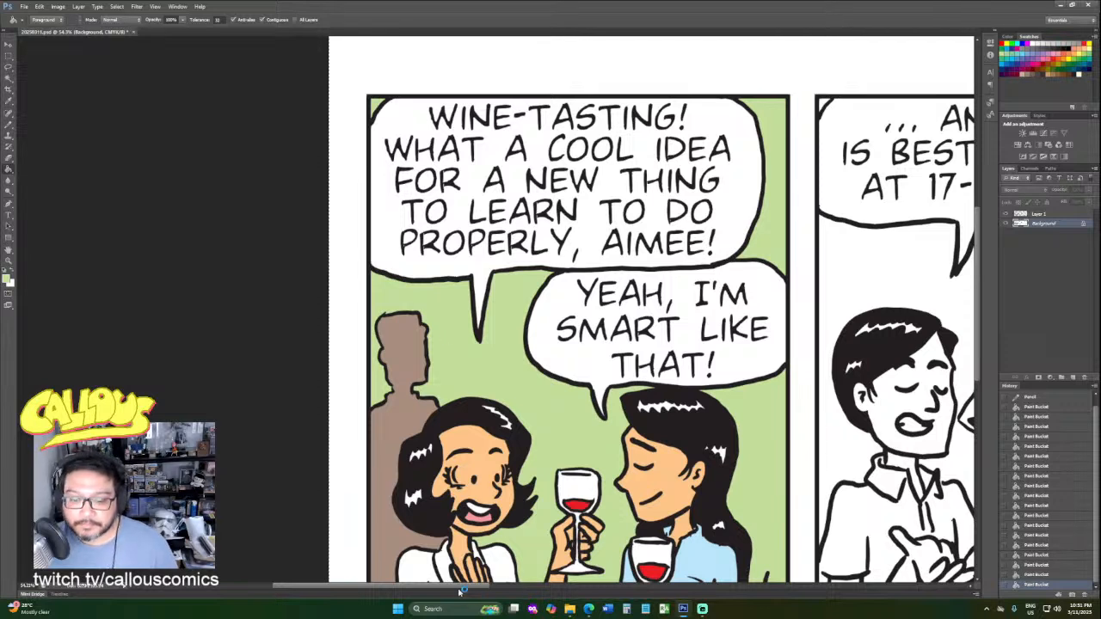
Fill the second panel's corner beside the speech balloon with light green, then try filling the main background and undo that fill.
{"action": "left_click_drag", "start_coordinate": [460, 592], "coordinate": [470, 589]}
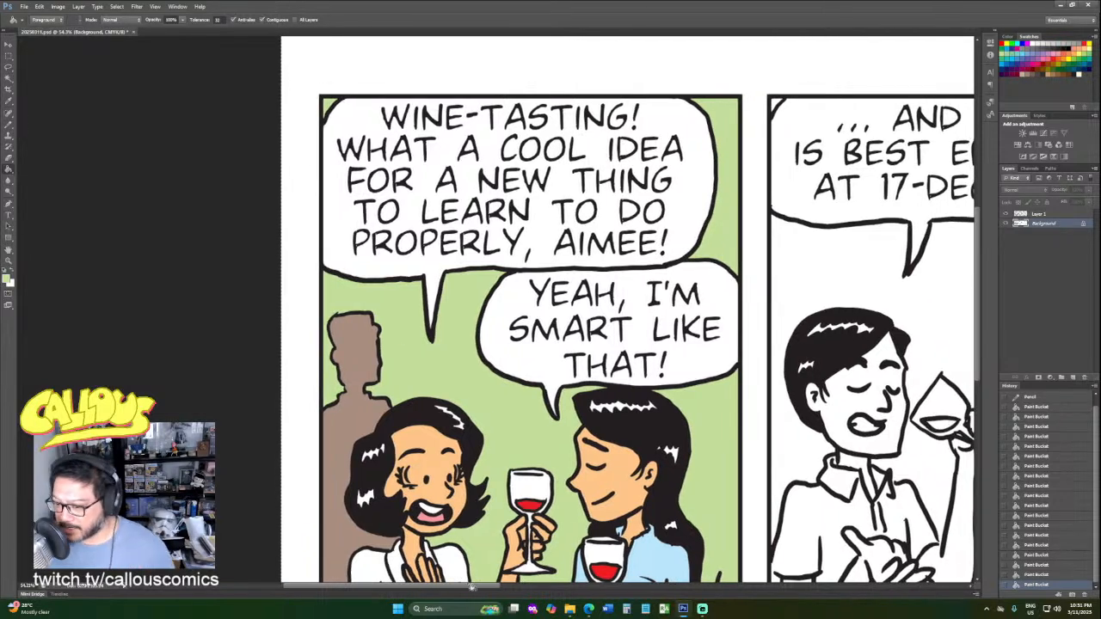
{"action": "left_click_drag", "start_coordinate": [451, 588], "coordinate": [524, 588]}
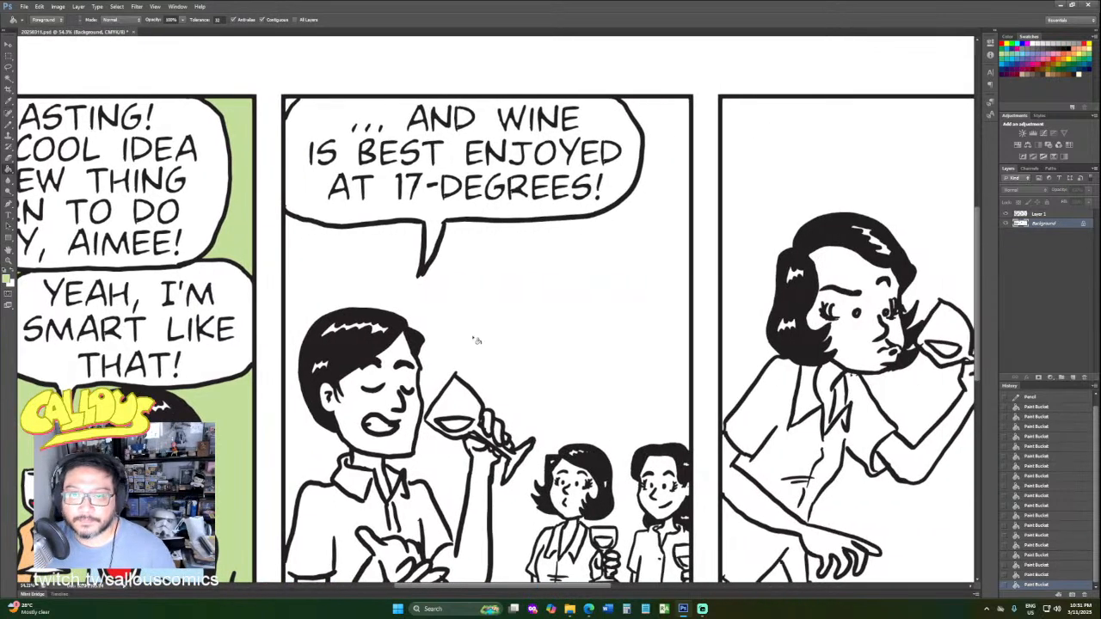
{"action": "left_click", "coordinate": [291, 104]}
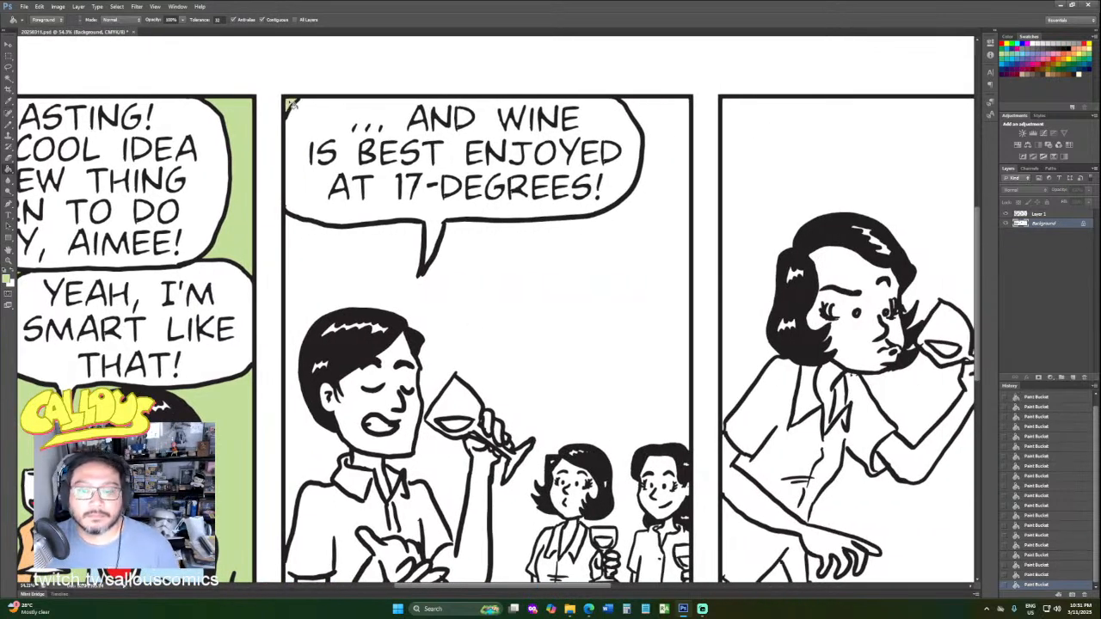
{"action": "left_click", "coordinate": [575, 255]}
{"action": "scroll", "coordinate": [571, 263], "scroll_direction": "down", "scroll_amount": 1}
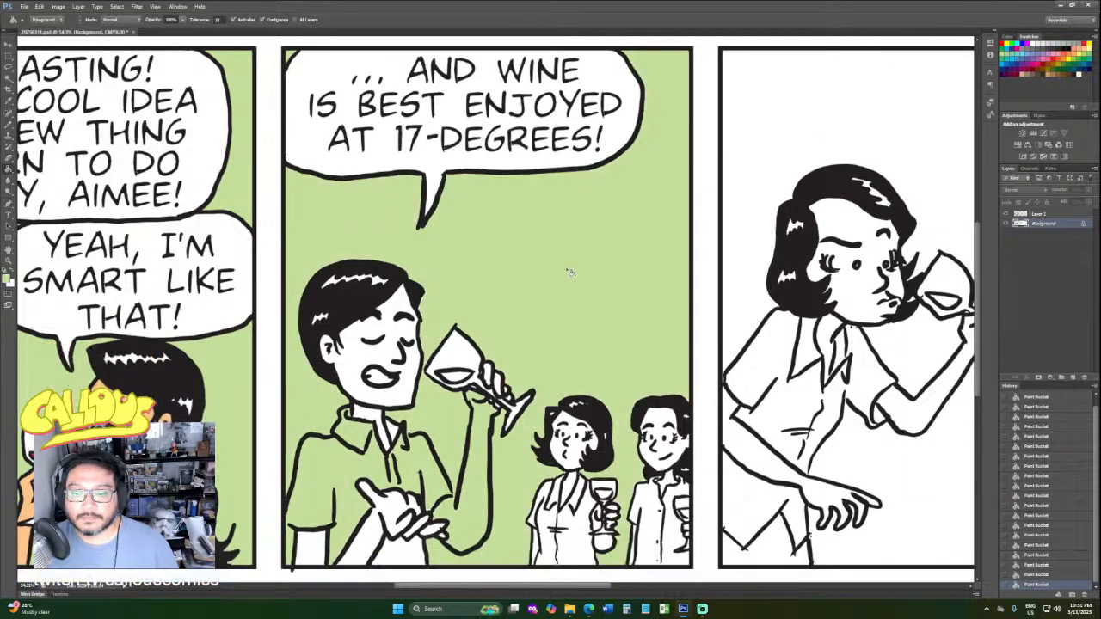
{"action": "scroll", "coordinate": [568, 272], "scroll_direction": "up", "scroll_amount": 1}
{"action": "key", "text": "ctrl+z"}
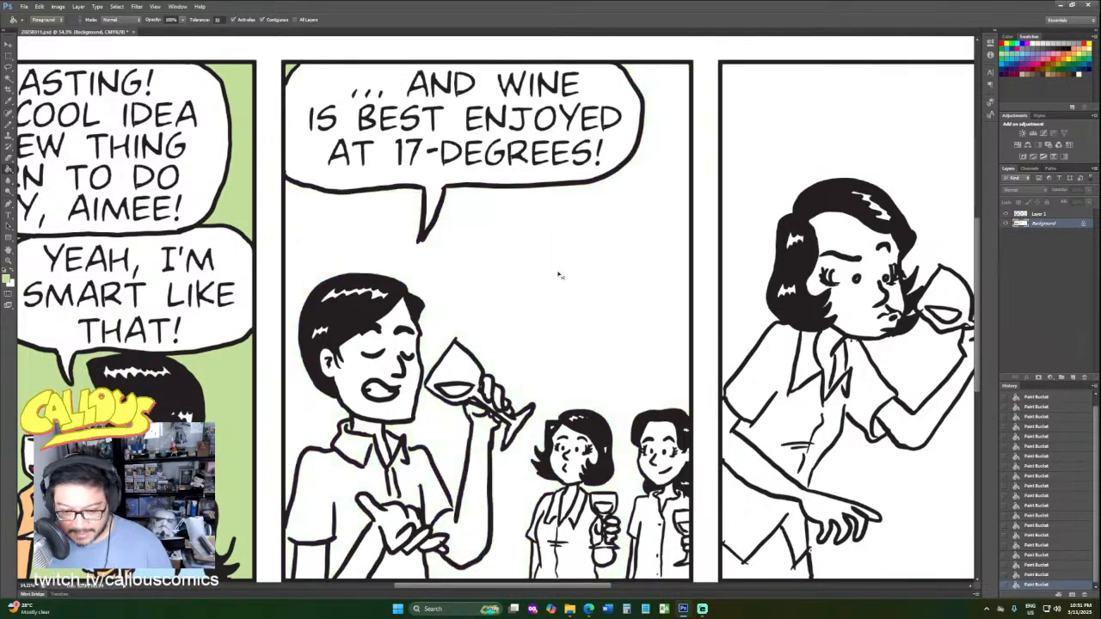
Pencil over gaps in the man's outline, fill the gap below his sleeve light green, and undo a trial background fill.
{"action": "left_click", "coordinate": [9, 123]}
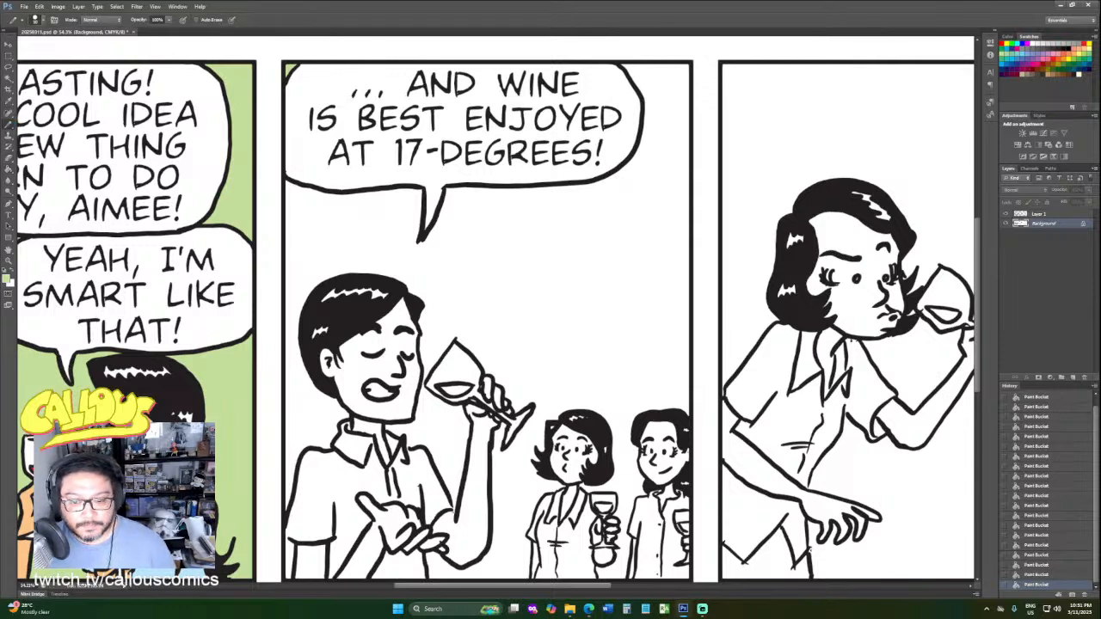
{"action": "left_click", "coordinate": [447, 552]}
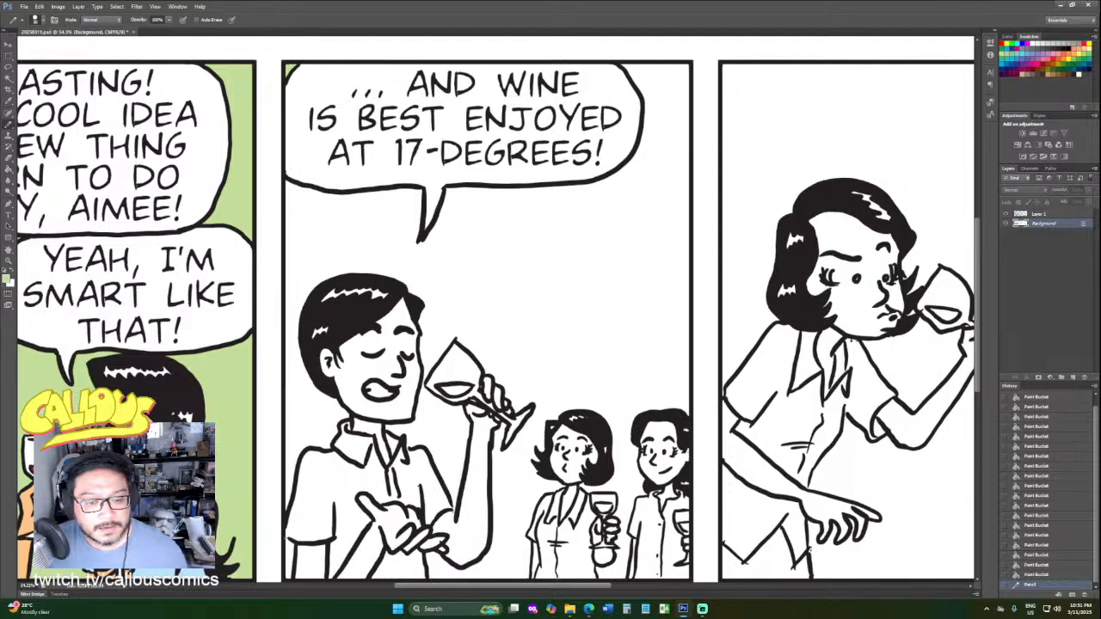
{"action": "left_click", "coordinate": [210, 563]}
{"action": "key", "text": "g"}
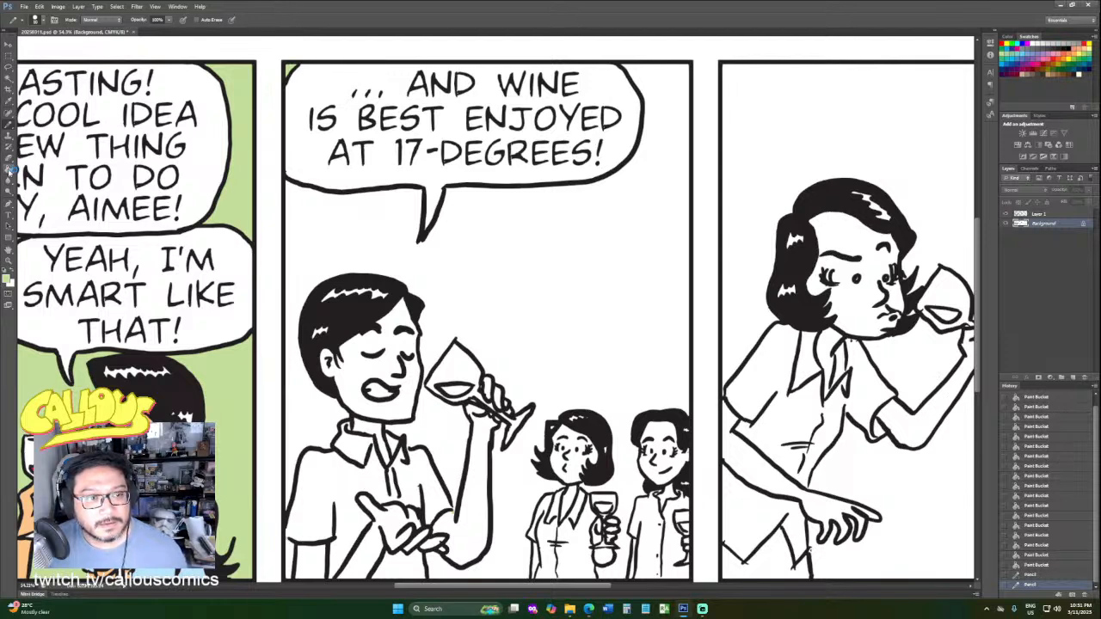
{"action": "left_click", "coordinate": [292, 557]}
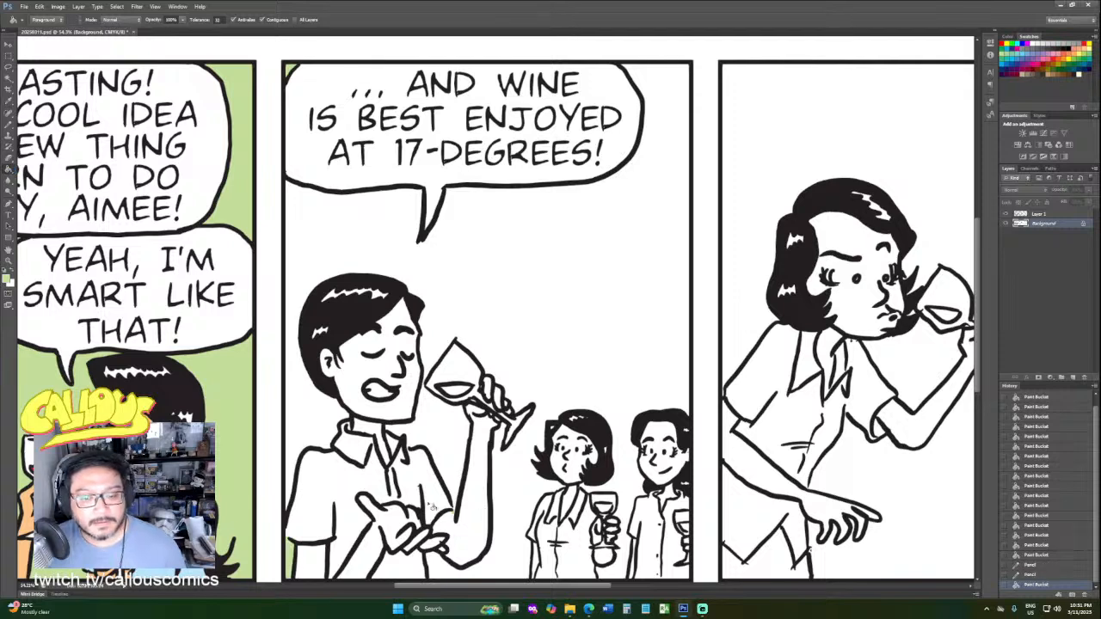
{"action": "left_click", "coordinate": [300, 398]}
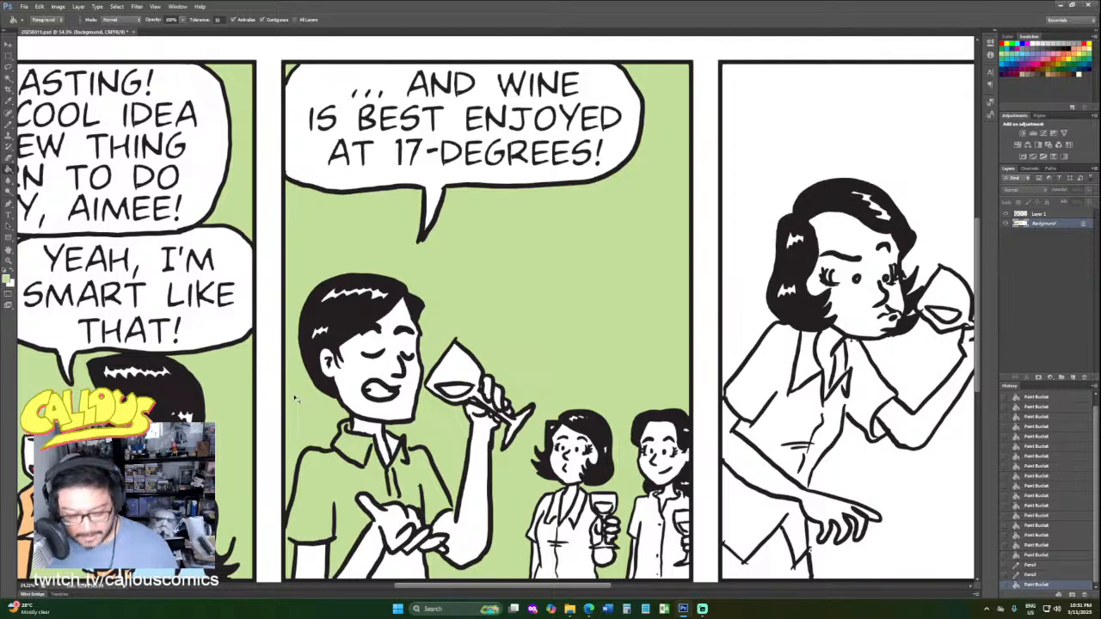
{"action": "left_click", "coordinate": [298, 400]}
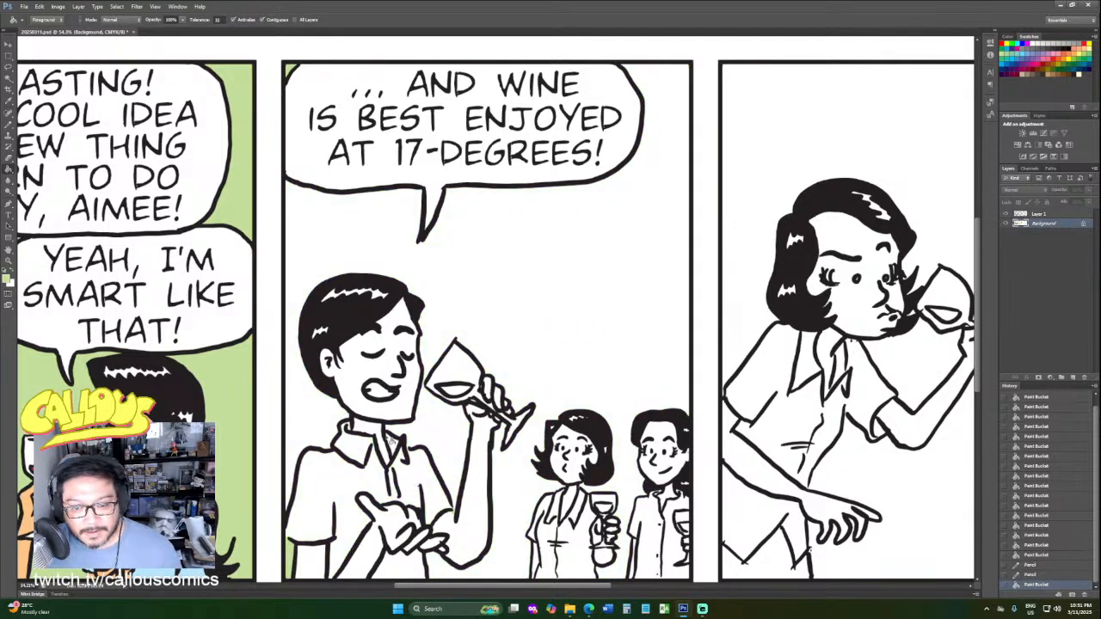
Pencil a short light green stroke at the man's shirt outline near the collar, then test the background fill and undo it.
{"action": "left_click", "coordinate": [11, 126]}
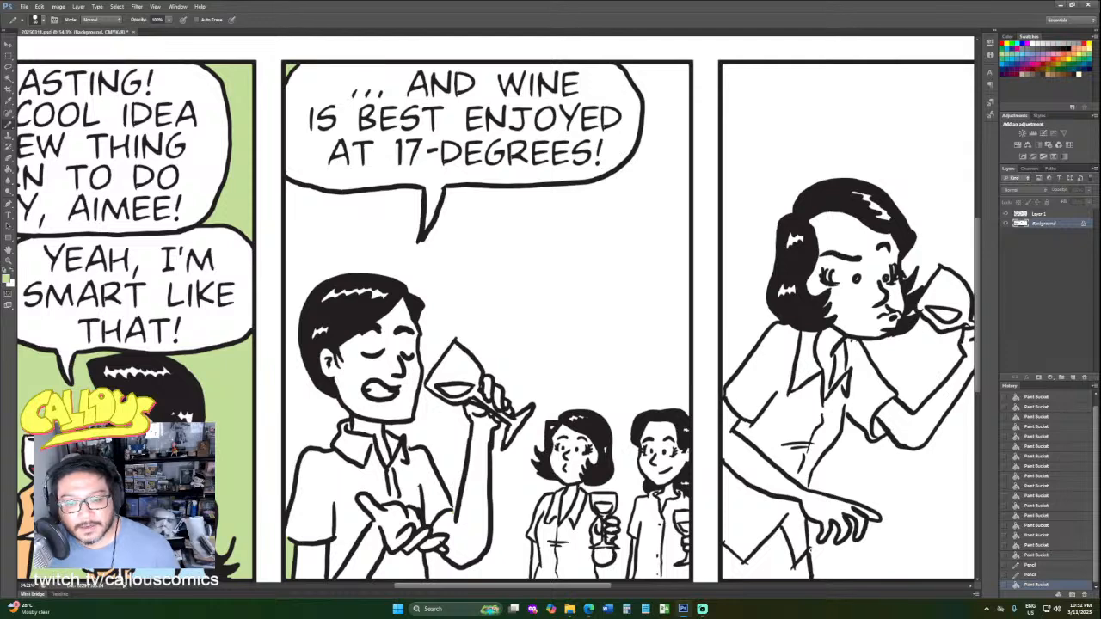
{"action": "left_click_drag", "start_coordinate": [408, 450], "coordinate": [414, 456]}
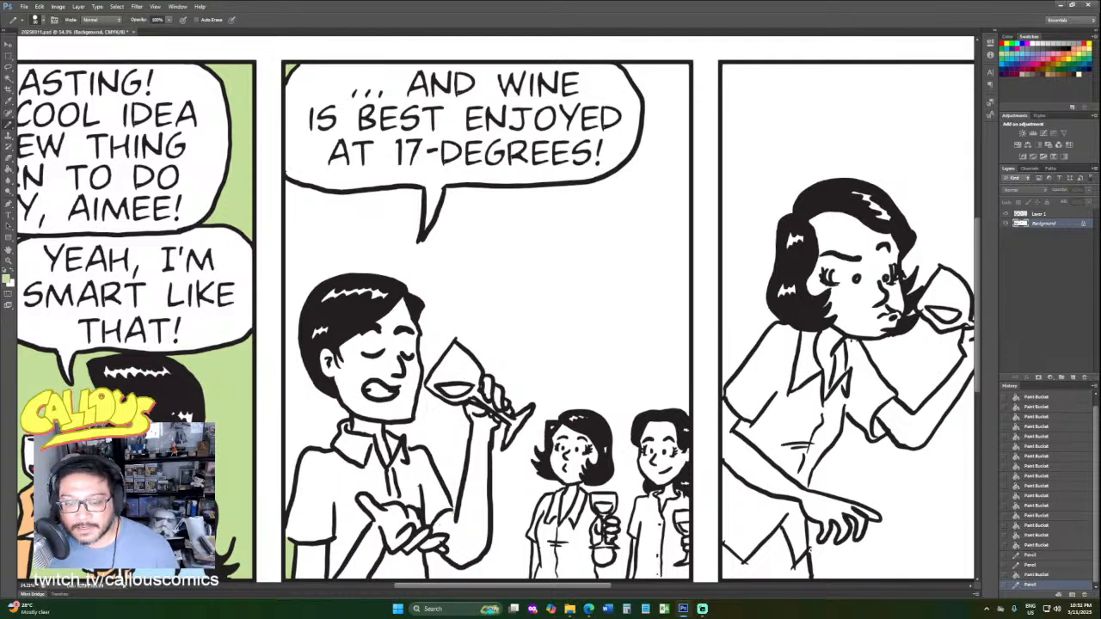
{"action": "scroll", "coordinate": [498, 310], "scroll_direction": "down", "scroll_amount": 1}
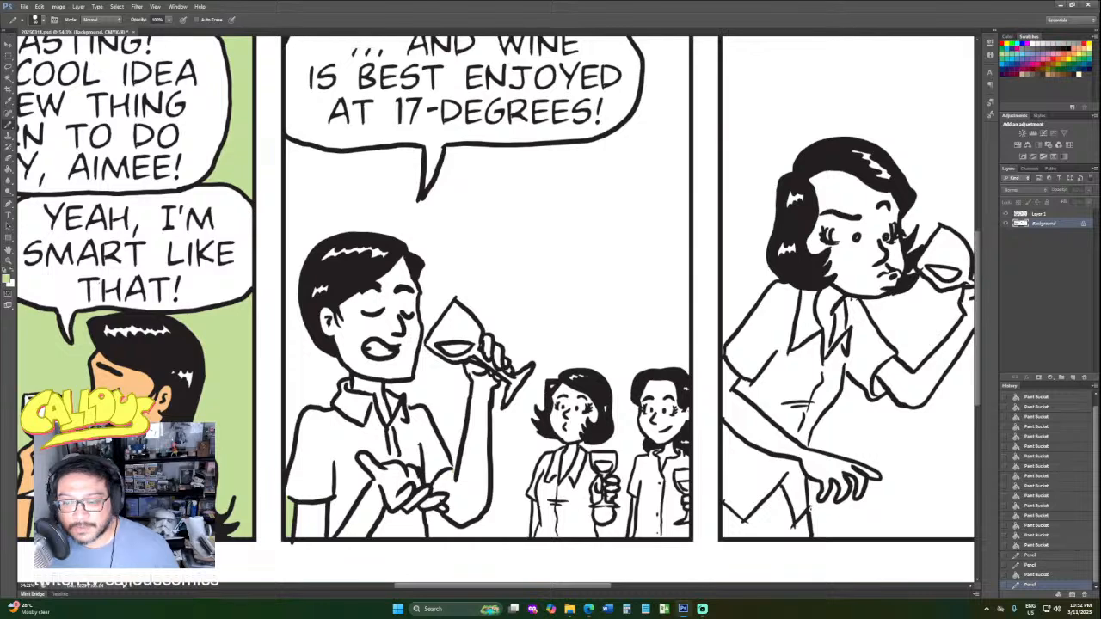
{"action": "left_click", "coordinate": [9, 170]}
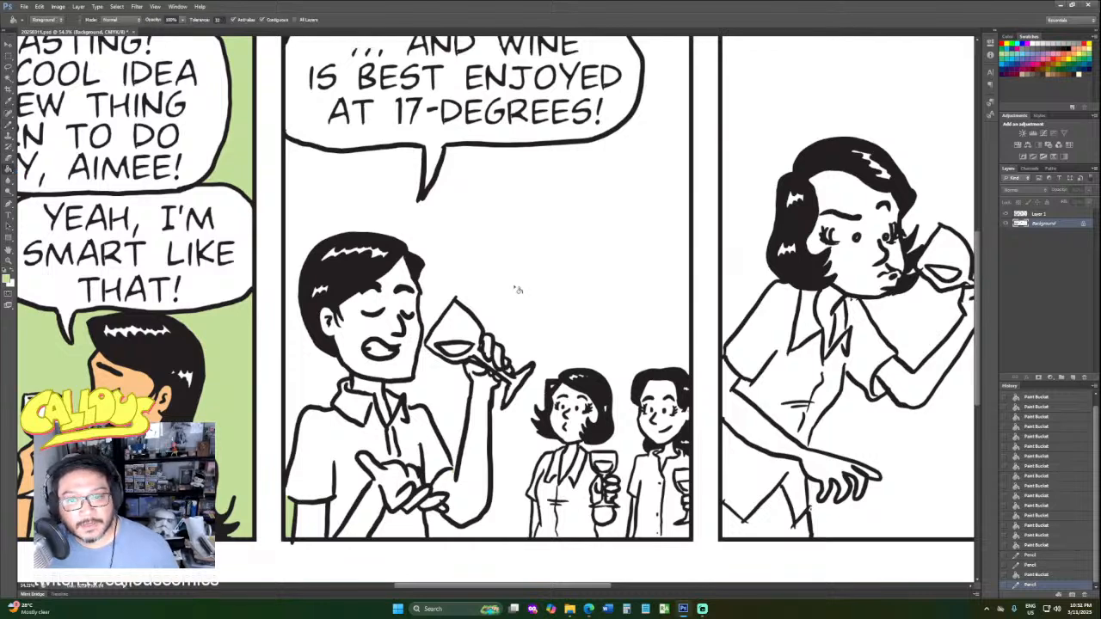
{"action": "left_click", "coordinate": [518, 290]}
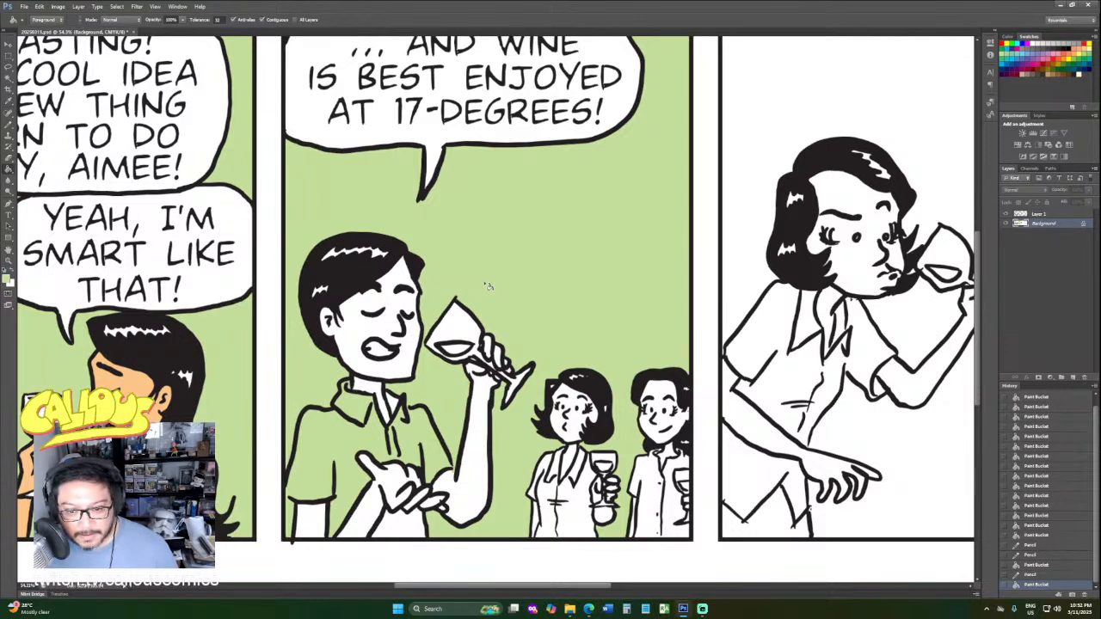
{"action": "key", "text": "ctrl+z"}
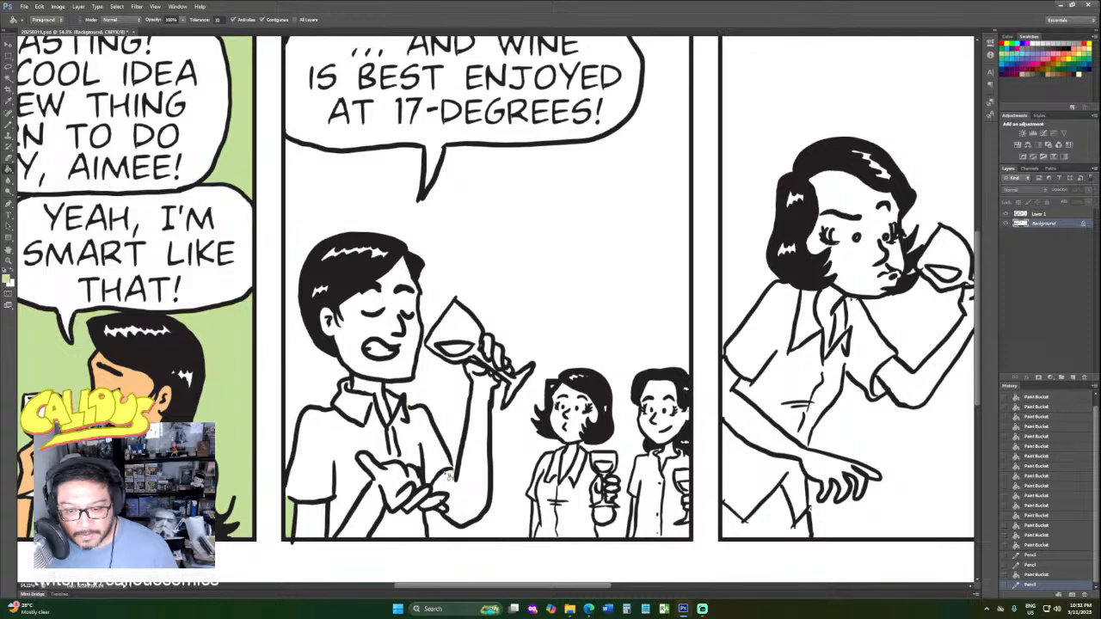
Close the remaining gaps in the man's shirt outline with the Pencil and fill the second panel's background with light green.
{"action": "key", "text": "b"}
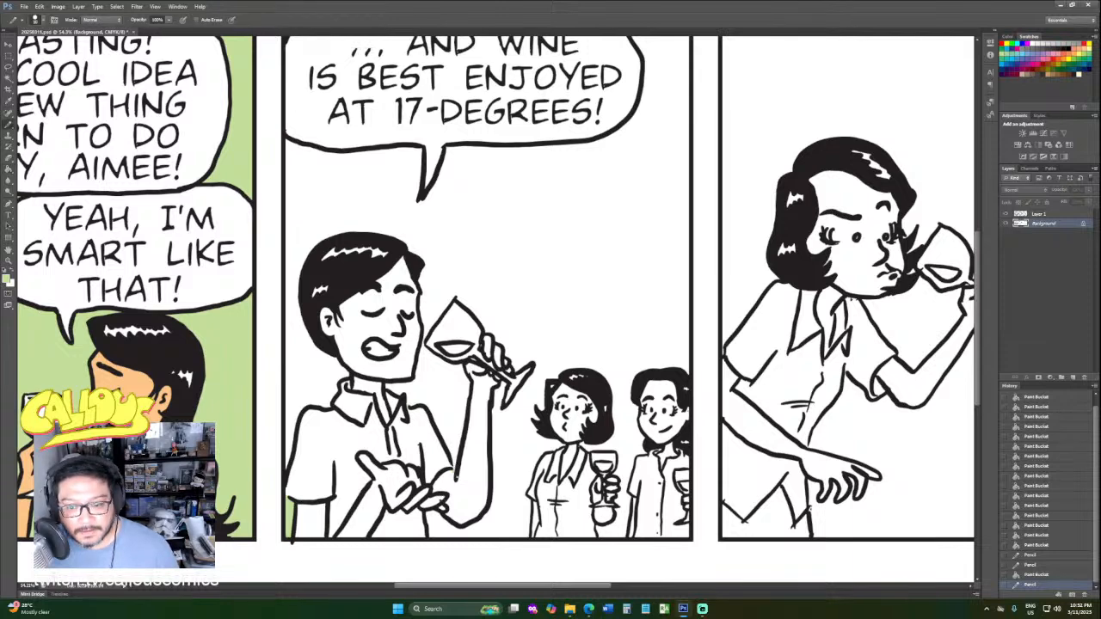
{"action": "left_click", "coordinate": [810, 508]}
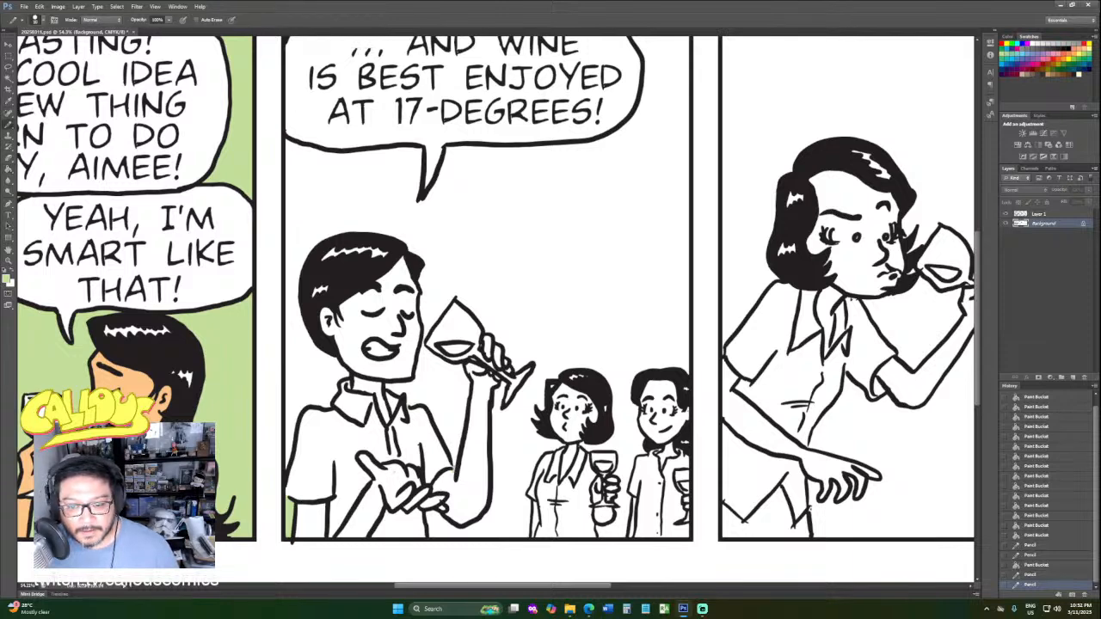
{"action": "key", "text": "g"}
{"action": "left_click", "coordinate": [495, 266]}
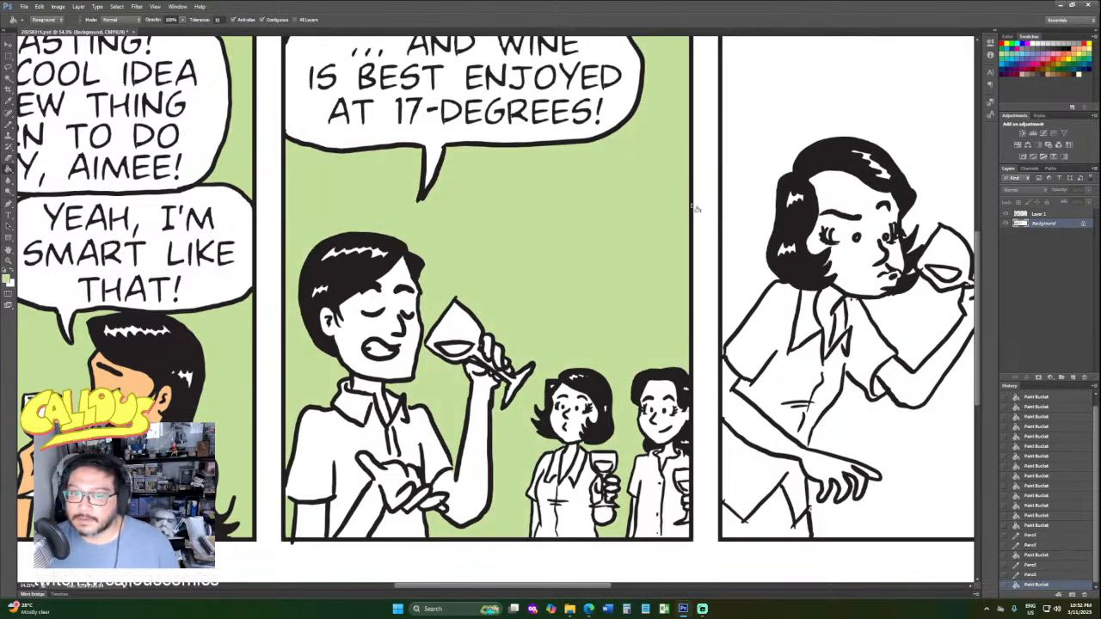
Fill the face, neck, forearms and open hand of the second panel's man with the light orange skin colour.
{"action": "left_click", "coordinate": [1086, 48]}
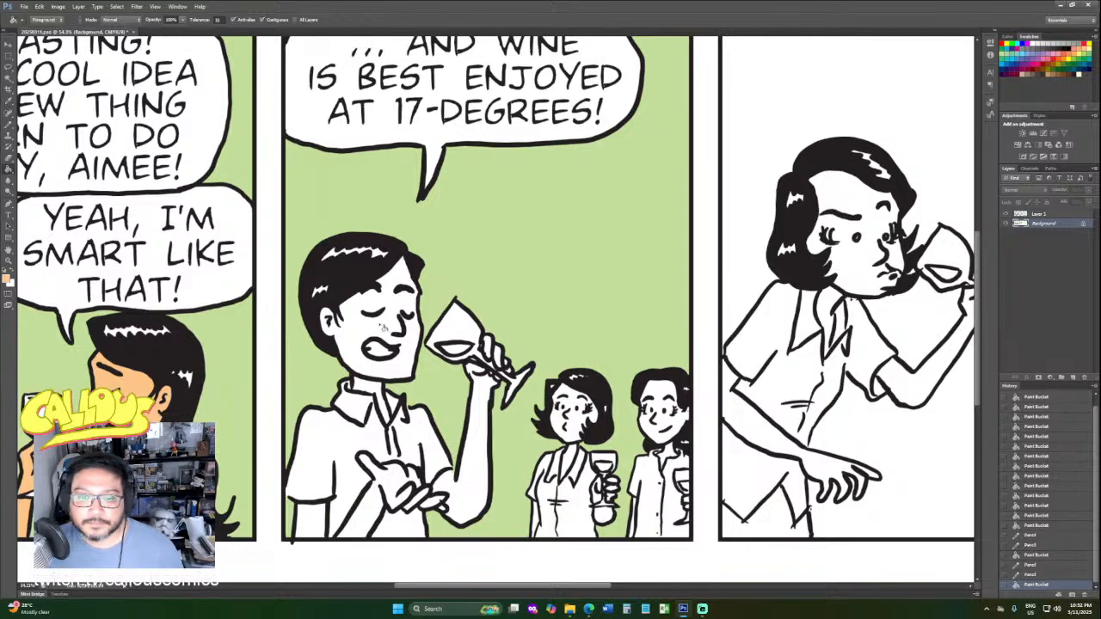
{"action": "left_click", "coordinate": [366, 334]}
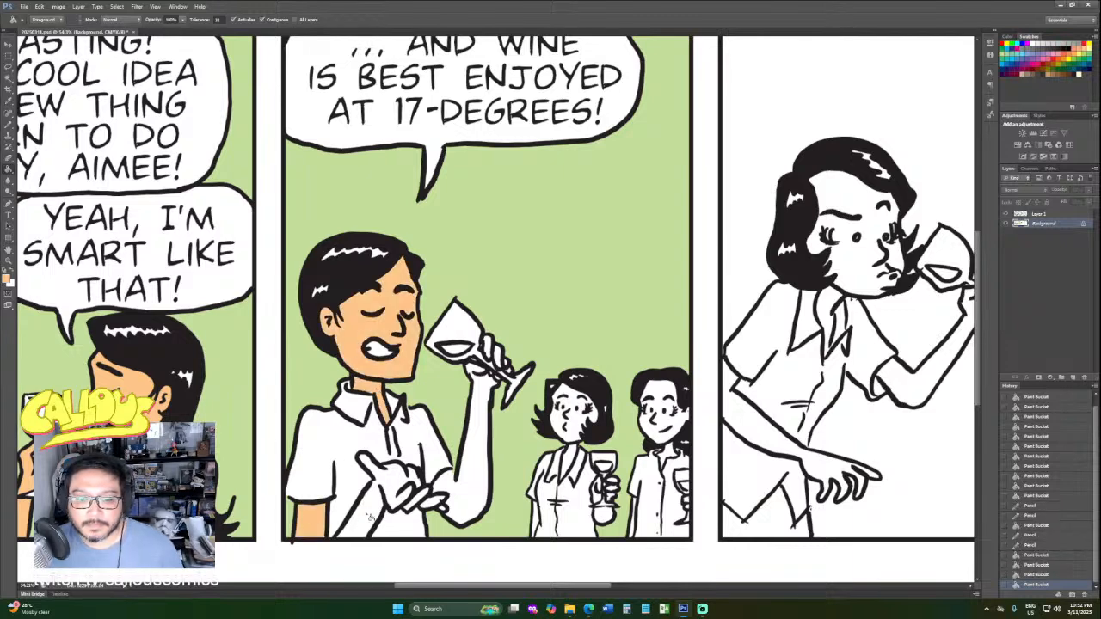
{"action": "left_click", "coordinate": [421, 502]}
{"action": "left_click", "coordinate": [424, 501]}
{"action": "left_click", "coordinate": [441, 507]}
{"action": "left_click", "coordinate": [447, 511]}
{"action": "left_click", "coordinate": [465, 506]}
Fill the man's raised hand and the fingers gripping the wine glass with the light orange skin colour.
{"action": "left_click", "coordinate": [490, 350]}
{"action": "left_click", "coordinate": [504, 364]}
{"action": "left_click", "coordinate": [509, 367]}
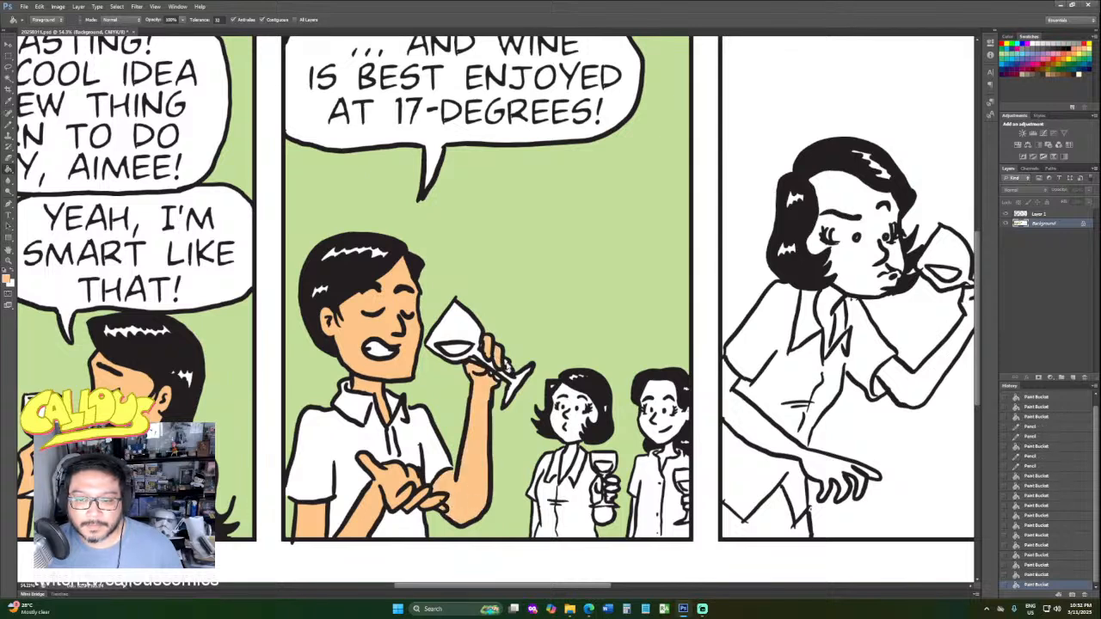
{"action": "left_click", "coordinate": [513, 377]}
Fill the remaining small gaps in the man's raised hand with light orange and the wine in his glass with red.
{"action": "key", "text": "z"}
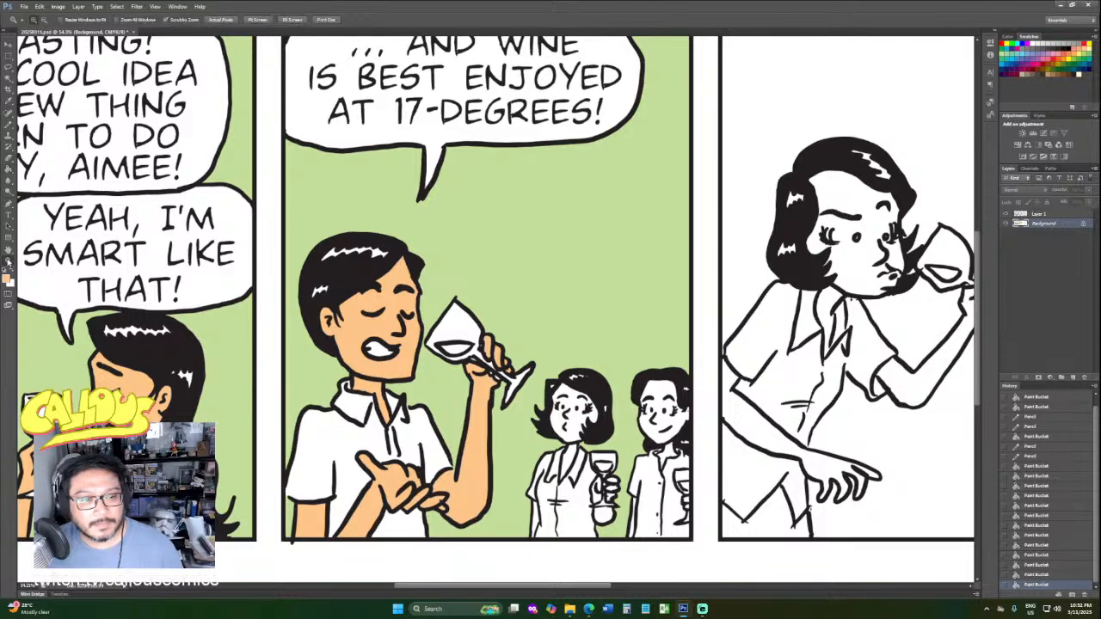
{"action": "left_click", "coordinate": [504, 386]}
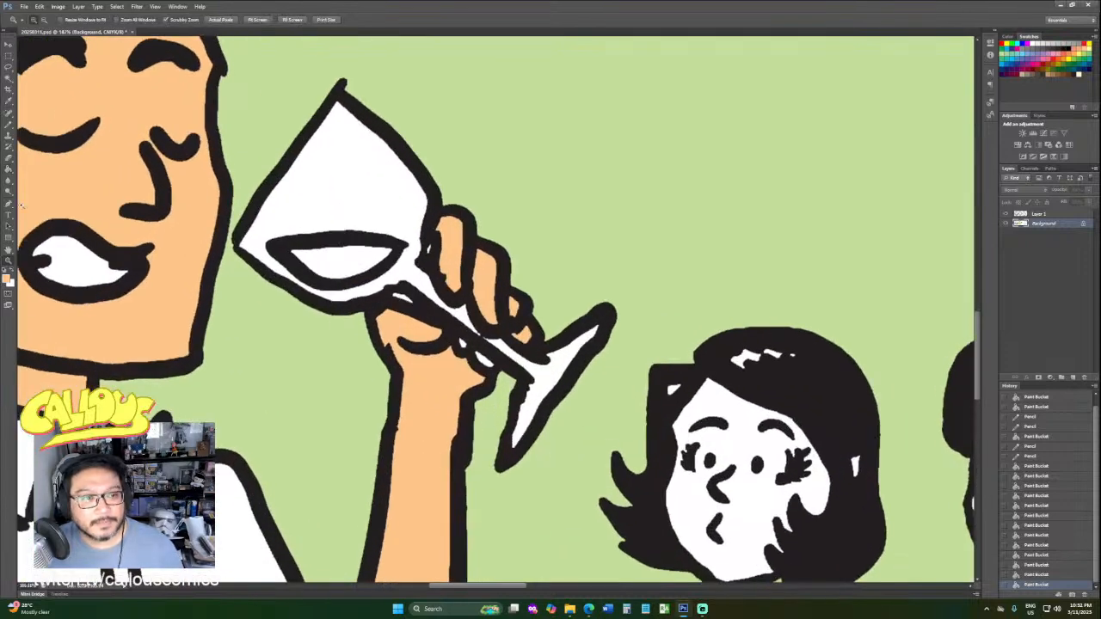
{"action": "left_click", "coordinate": [9, 170]}
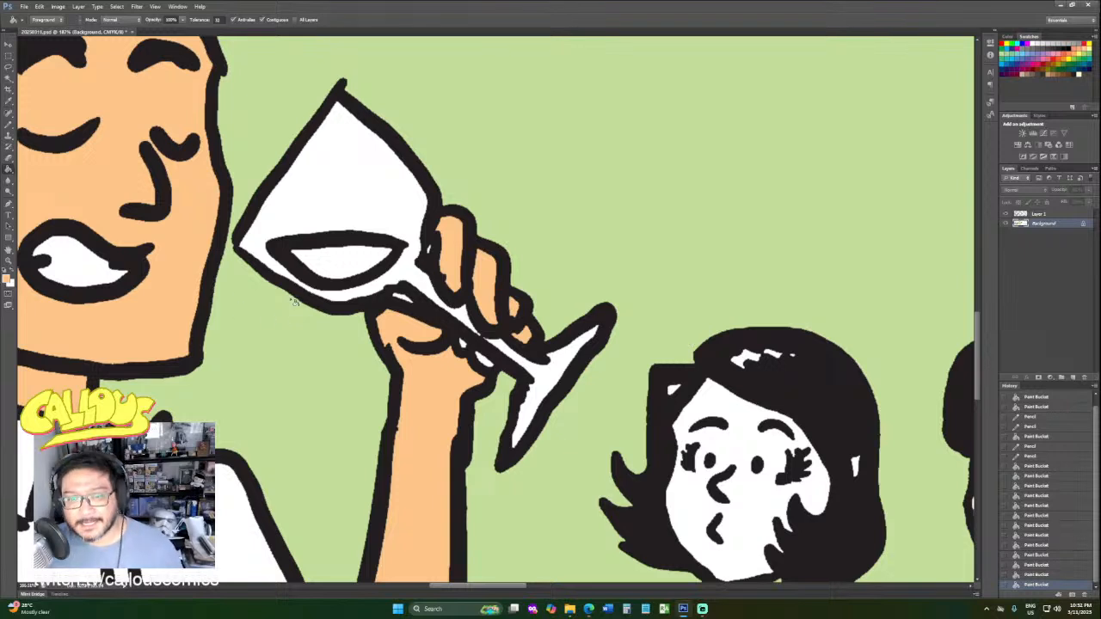
{"action": "left_click", "coordinate": [403, 301]}
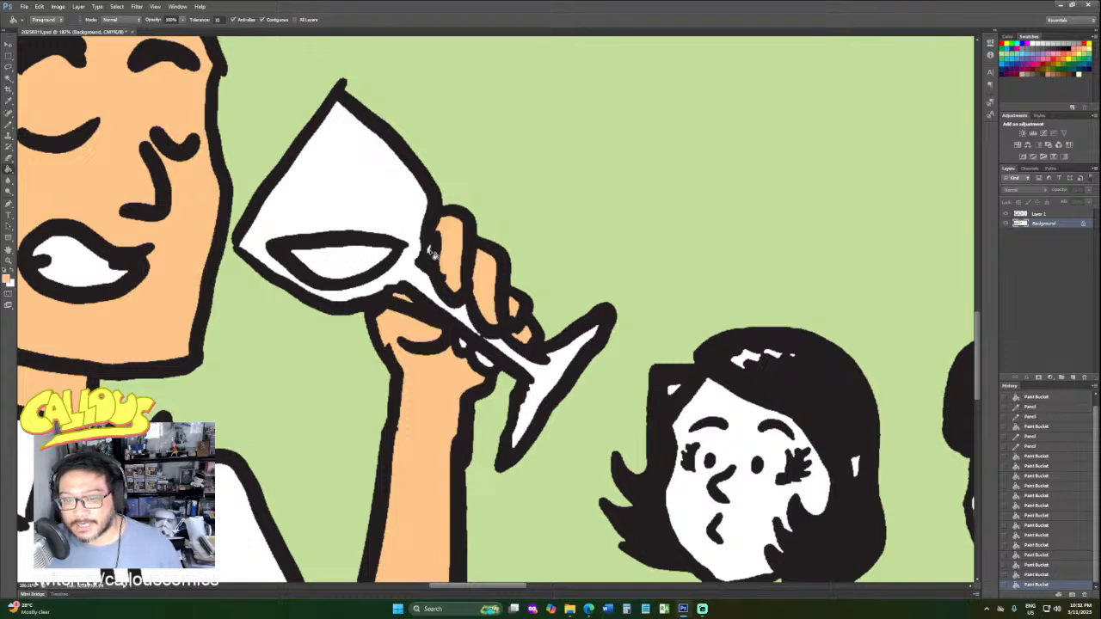
{"action": "left_click", "coordinate": [433, 253]}
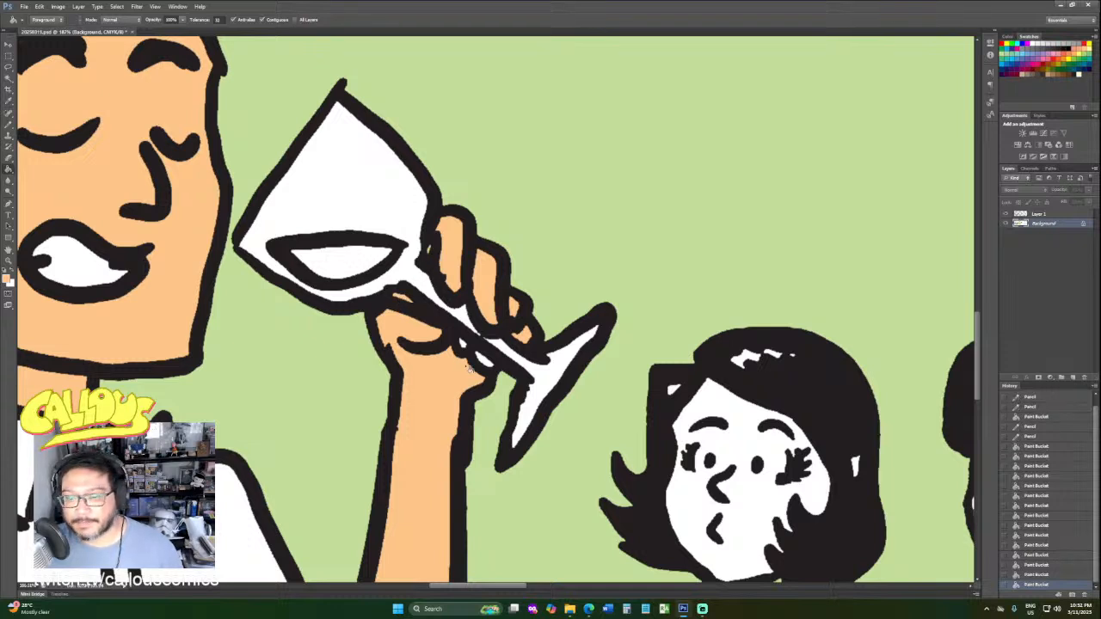
{"action": "left_click", "coordinate": [469, 353]}
{"action": "left_click", "coordinate": [478, 362]}
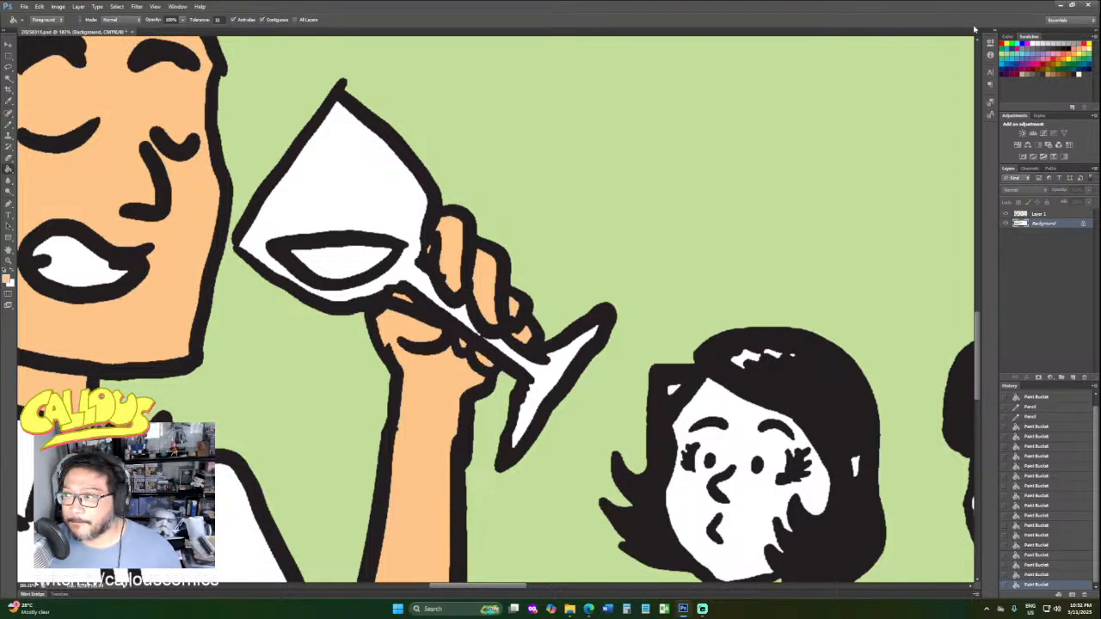
{"action": "left_click", "coordinate": [1085, 40]}
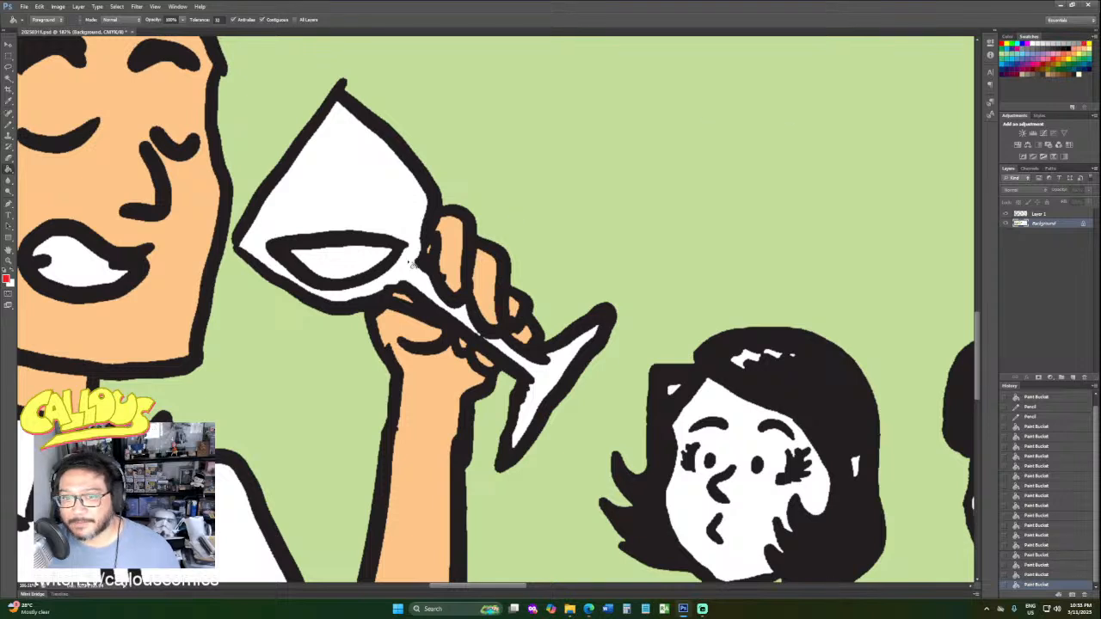
{"action": "left_click", "coordinate": [354, 262]}
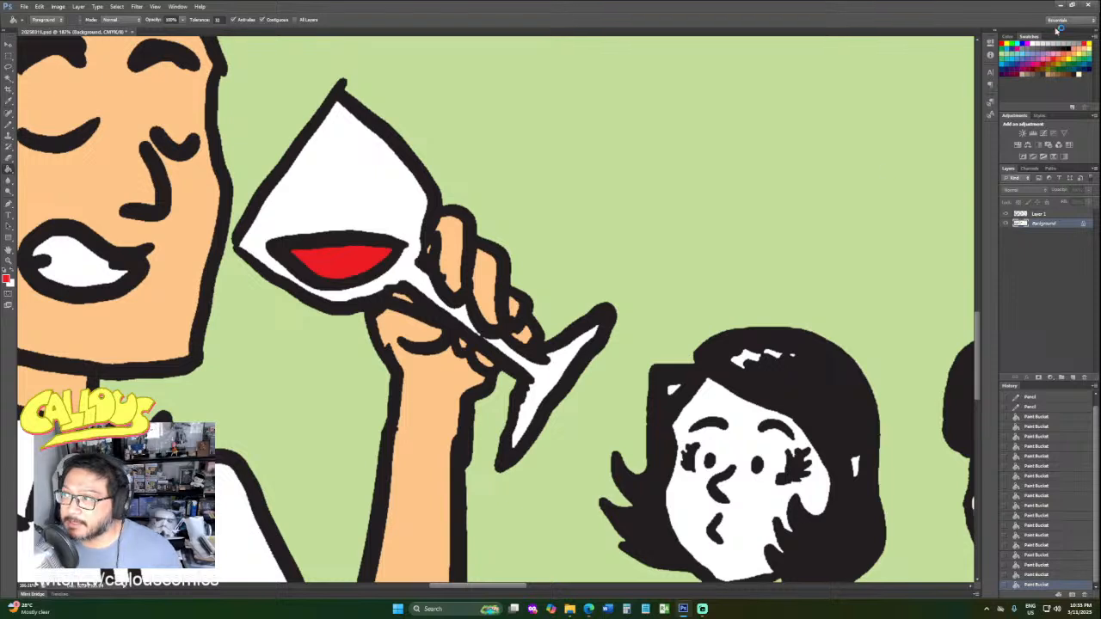
Fill the face and neckline of the short-haired woman beside the man with the light orange skin colour.
{"action": "left_click", "coordinate": [1088, 45]}
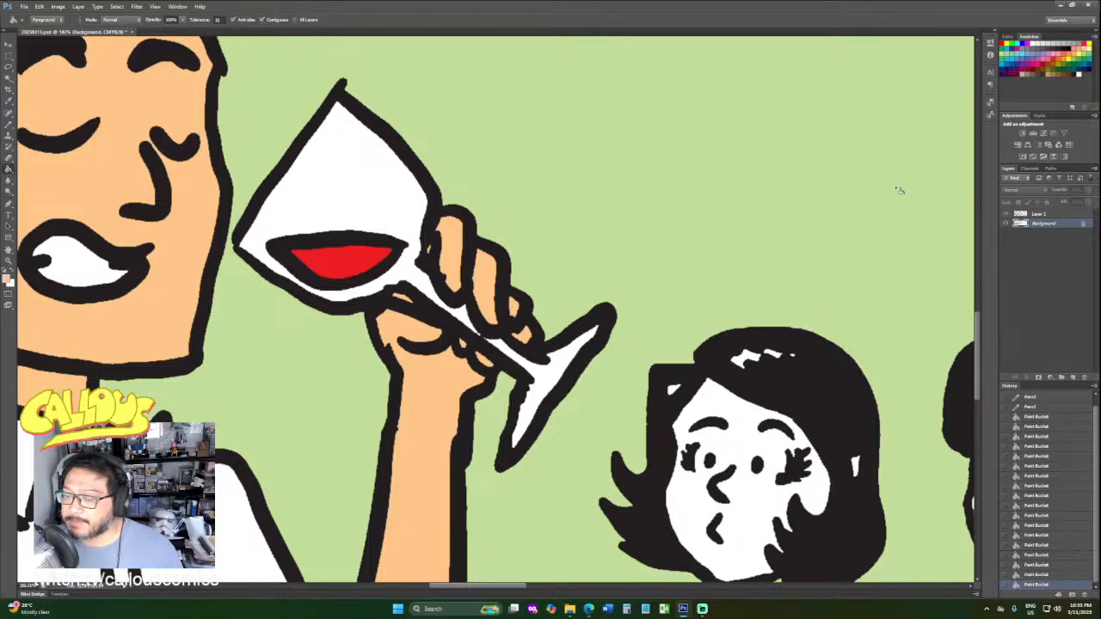
{"action": "left_click", "coordinate": [739, 436]}
{"action": "scroll", "coordinate": [750, 447], "scroll_direction": "down", "scroll_amount": 1}
{"action": "scroll", "coordinate": [750, 446], "scroll_direction": "down", "scroll_amount": 5}
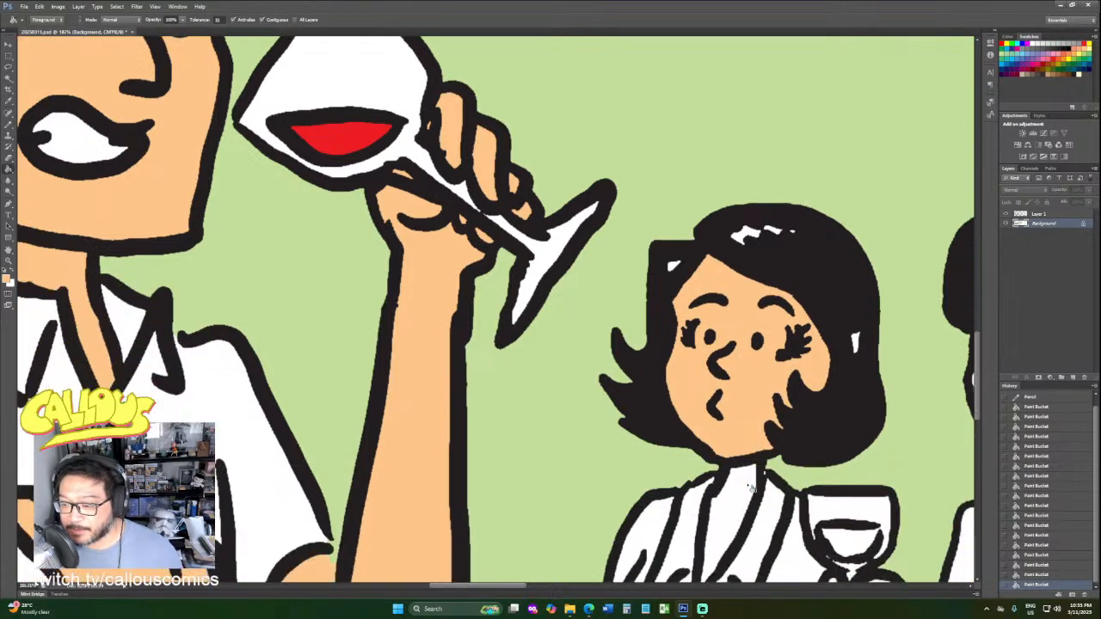
{"action": "scroll", "coordinate": [748, 463], "scroll_direction": "down", "scroll_amount": 2}
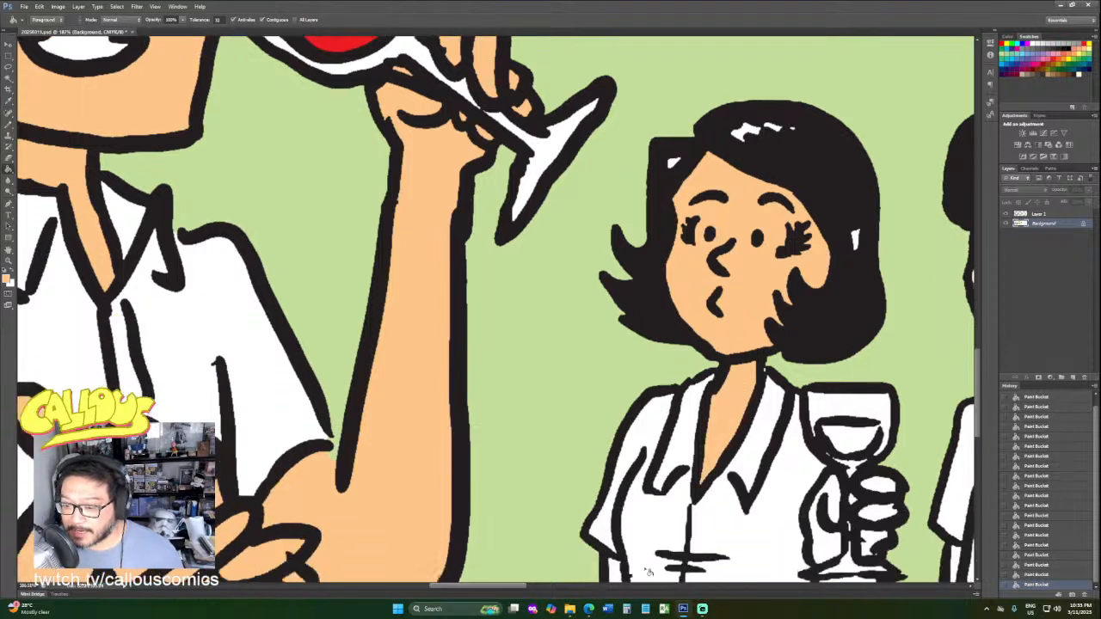
Fill the short-haired woman's hand, fingers and the forearm area below her glass with light orange.
{"action": "left_click", "coordinate": [836, 551]}
{"action": "left_click", "coordinate": [877, 489]}
{"action": "left_click", "coordinate": [882, 514]}
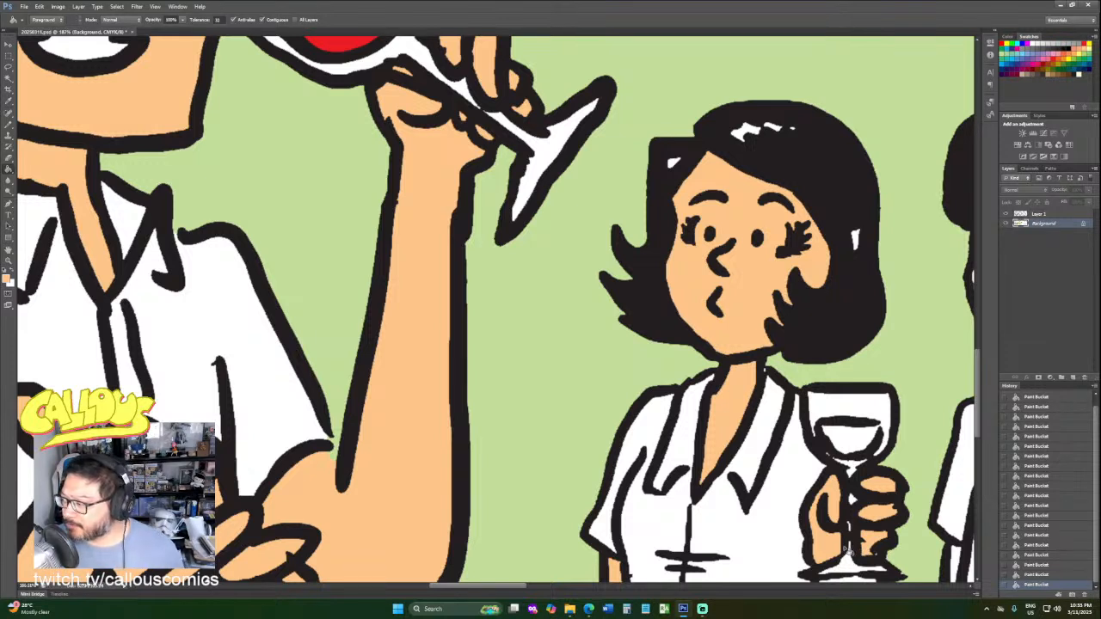
{"action": "scroll", "coordinate": [824, 533], "scroll_direction": "down", "scroll_amount": 3}
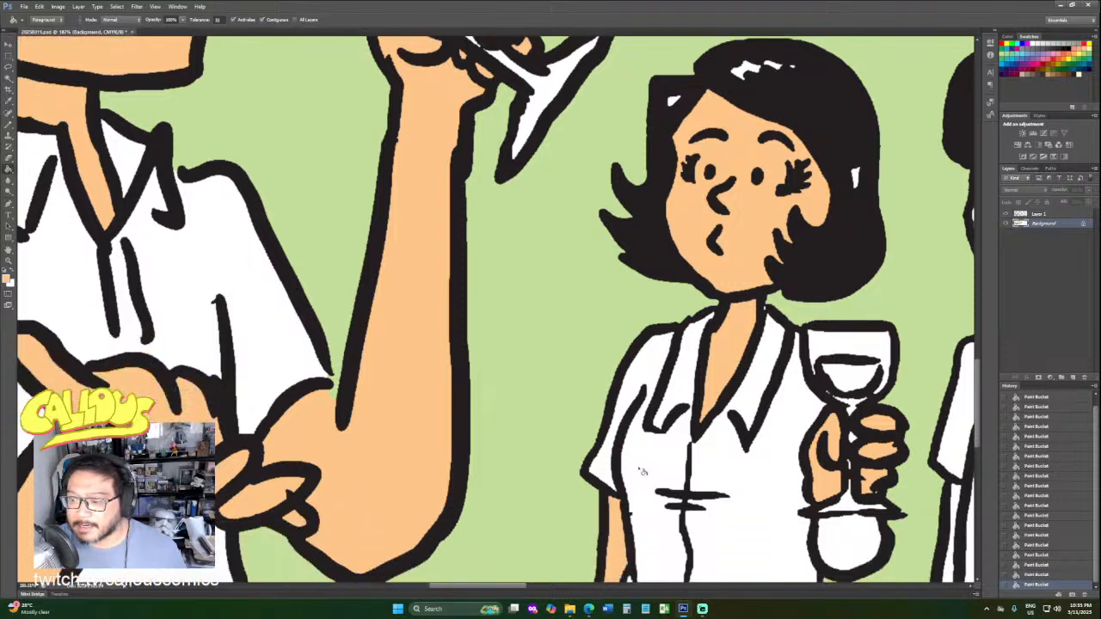
{"action": "left_click", "coordinate": [857, 515]}
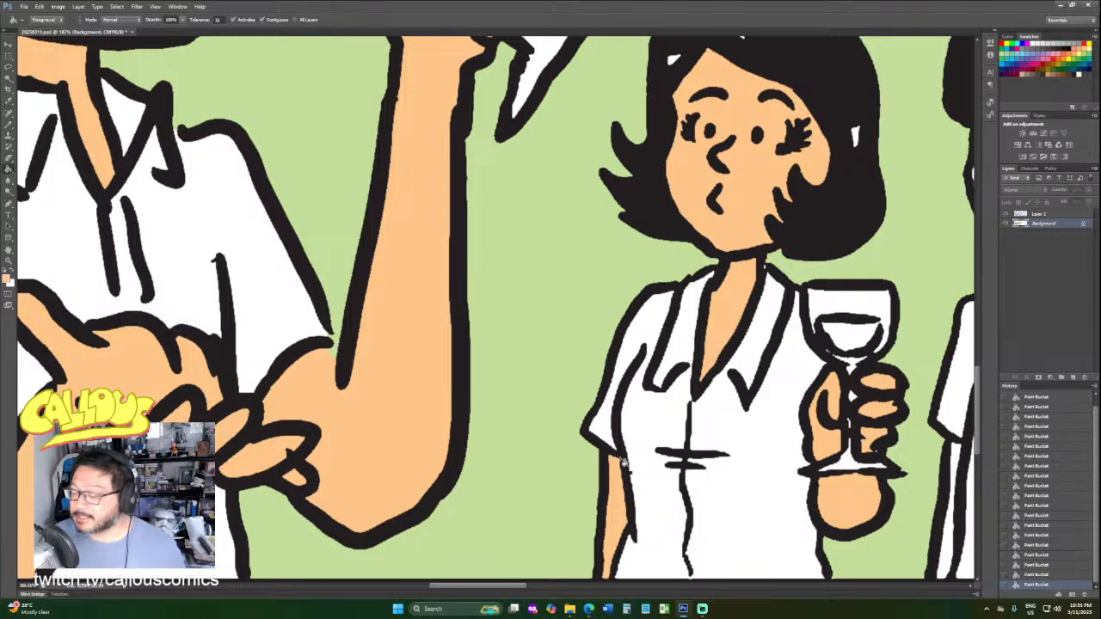
Look over the second panel's man, from his shirt up to his face and raised glass, for uncoloured areas.
{"action": "scroll", "coordinate": [575, 452], "scroll_direction": "down", "scroll_amount": 2}
{"action": "scroll", "coordinate": [575, 456], "scroll_direction": "up", "scroll_amount": 2}
{"action": "scroll", "coordinate": [583, 300], "scroll_direction": "left", "scroll_amount": 10}
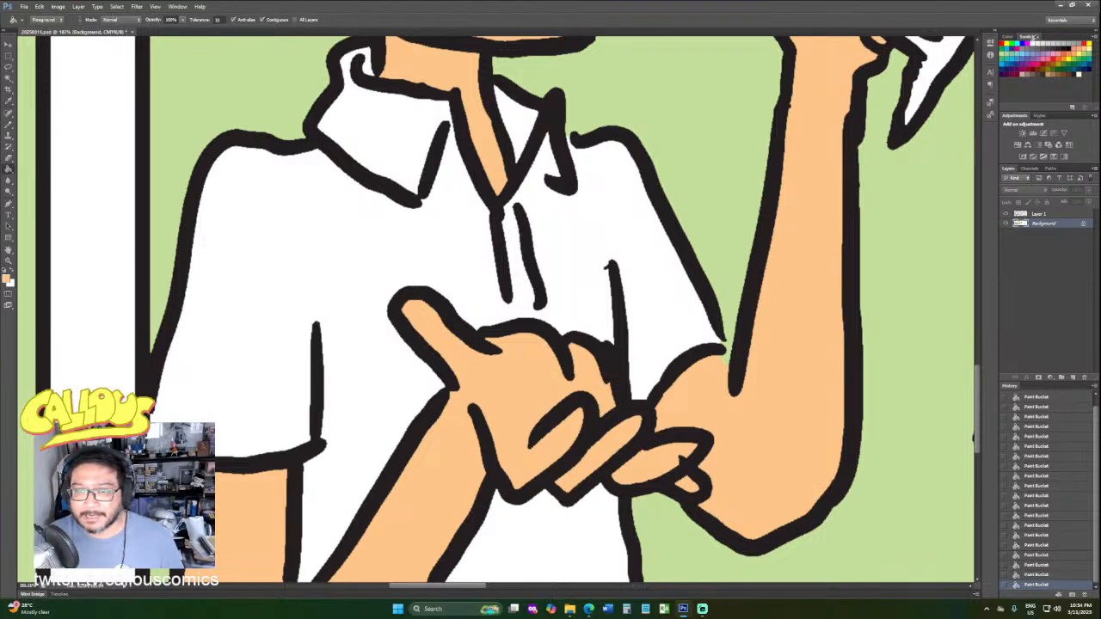
{"action": "scroll", "coordinate": [774, 215], "scroll_direction": "up", "scroll_amount": 5}
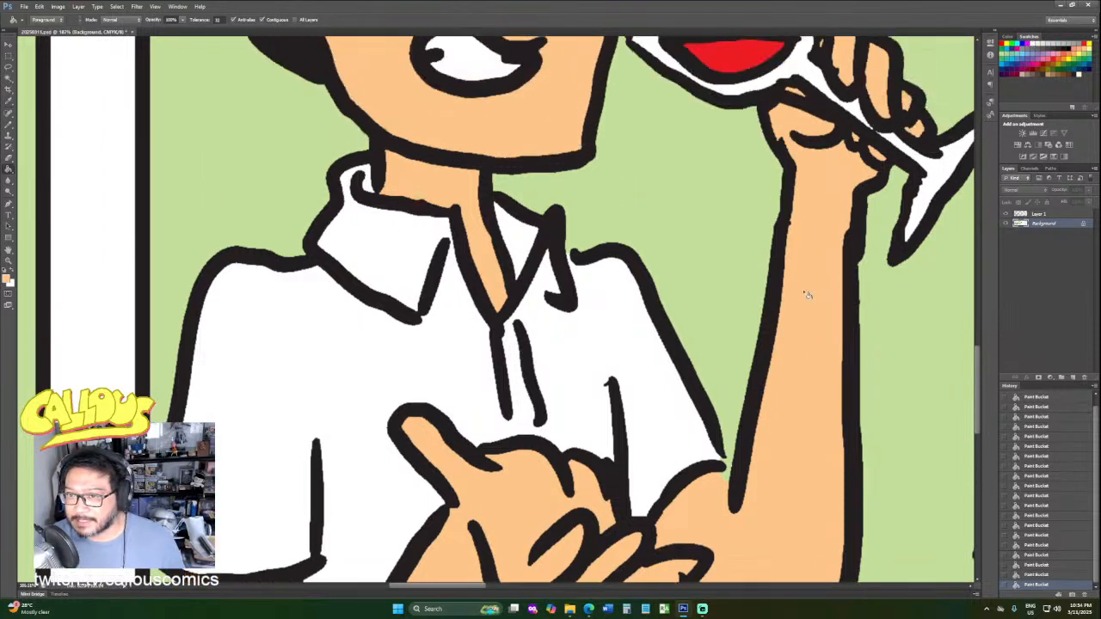
{"action": "scroll", "coordinate": [806, 288], "scroll_direction": "up", "scroll_amount": 2}
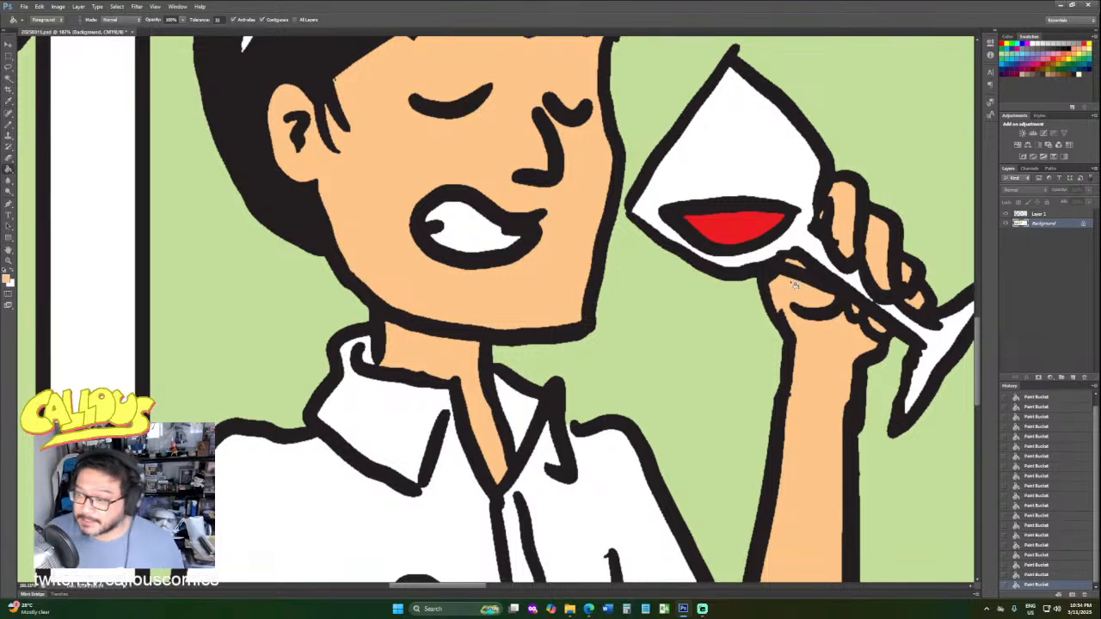
{"action": "scroll", "coordinate": [754, 222], "scroll_direction": "down", "scroll_amount": 1}
{"action": "scroll", "coordinate": [753, 222], "scroll_direction": "down", "scroll_amount": 4}
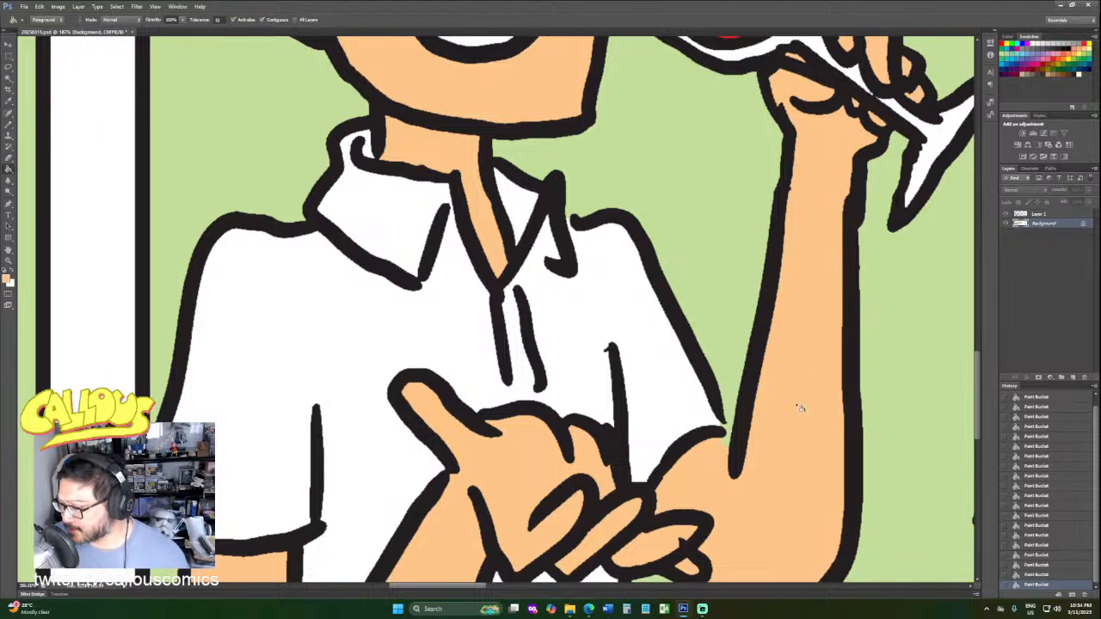
{"action": "scroll", "coordinate": [797, 394], "scroll_direction": "down", "scroll_amount": 3}
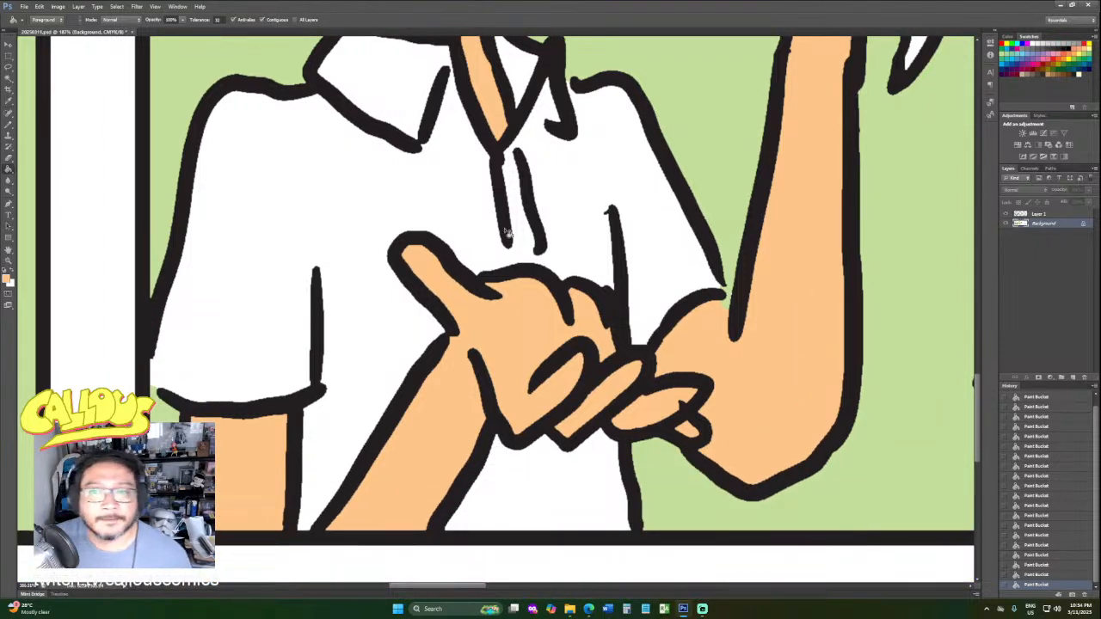
Fill the man's collar, shirt and the shirt section below his open hand with orange-red.
{"action": "scroll", "coordinate": [512, 232], "scroll_direction": "up", "scroll_amount": 5}
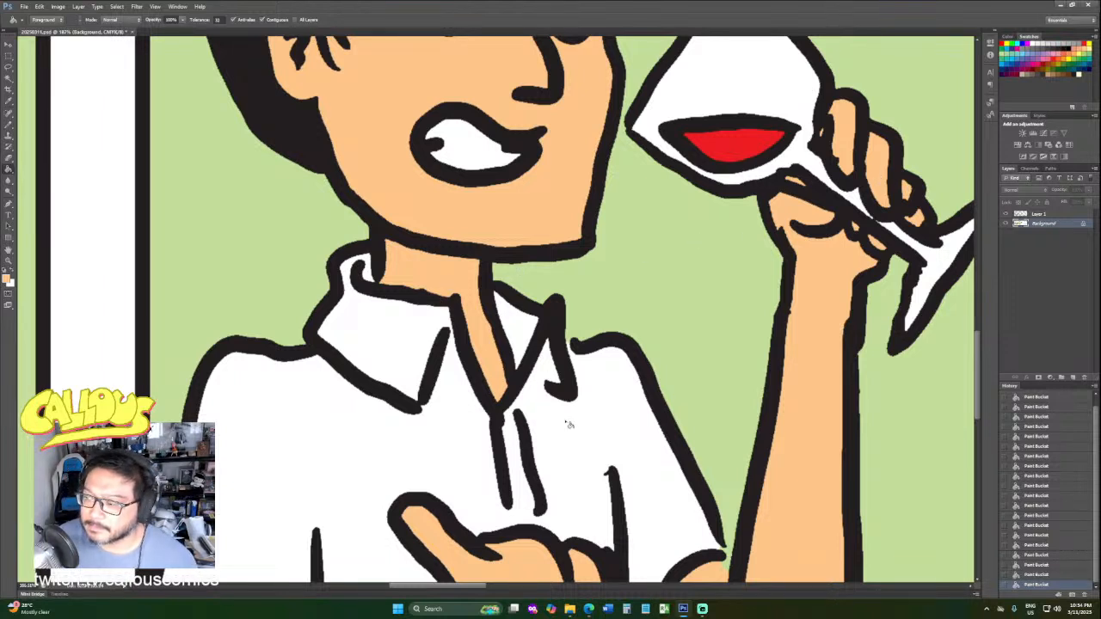
{"action": "left_click", "coordinate": [1066, 49]}
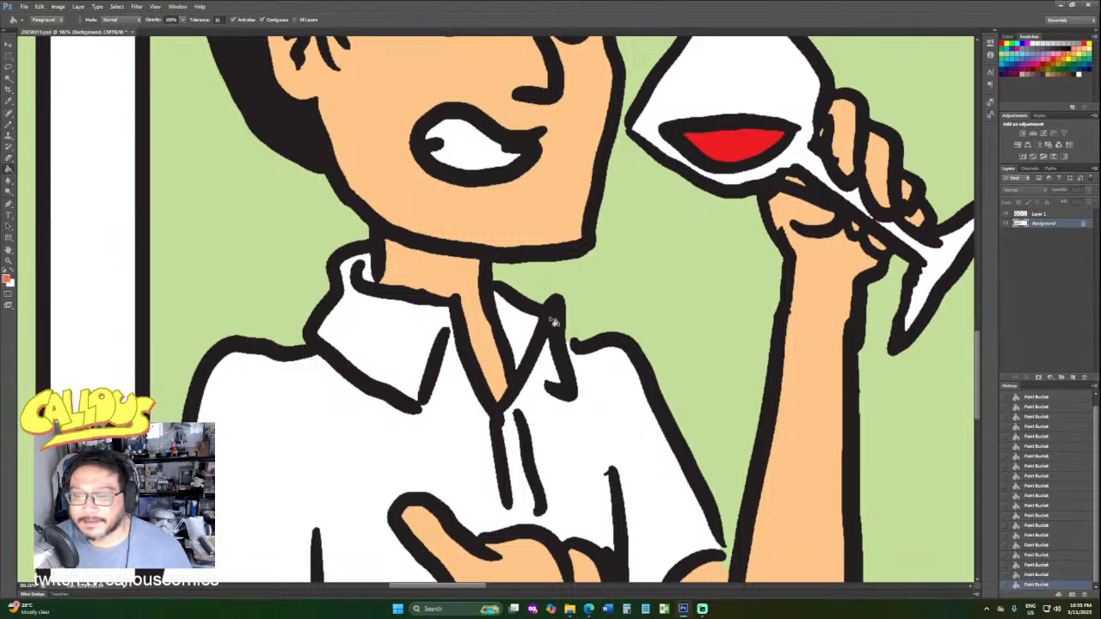
{"action": "left_click", "coordinate": [357, 344]}
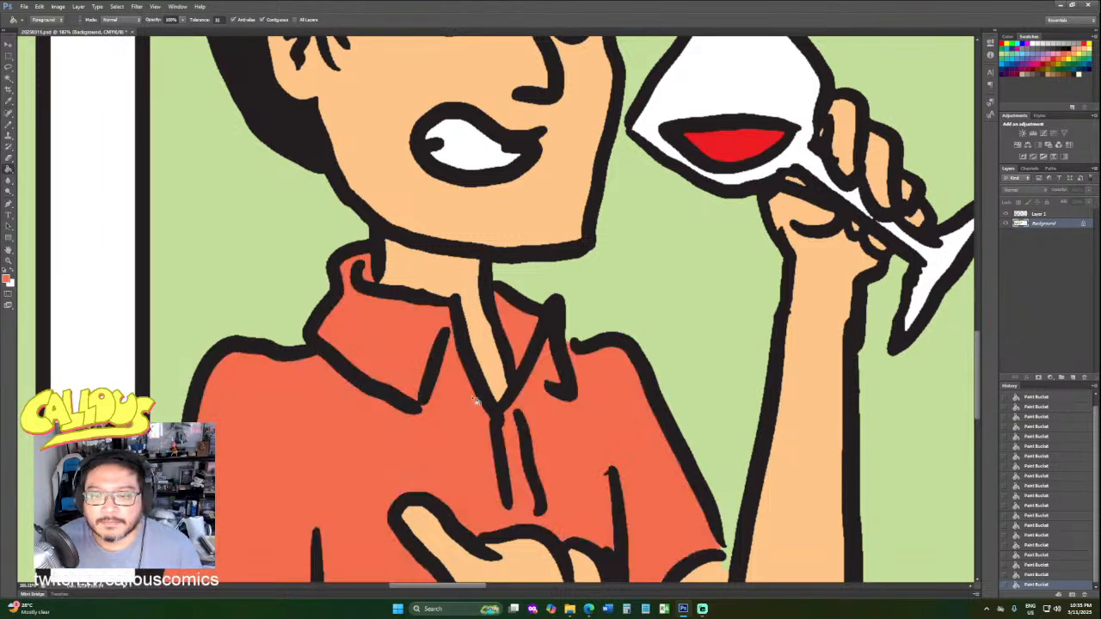
{"action": "scroll", "coordinate": [409, 364], "scroll_direction": "down", "scroll_amount": 3}
{"action": "scroll", "coordinate": [410, 365], "scroll_direction": "down", "scroll_amount": 6}
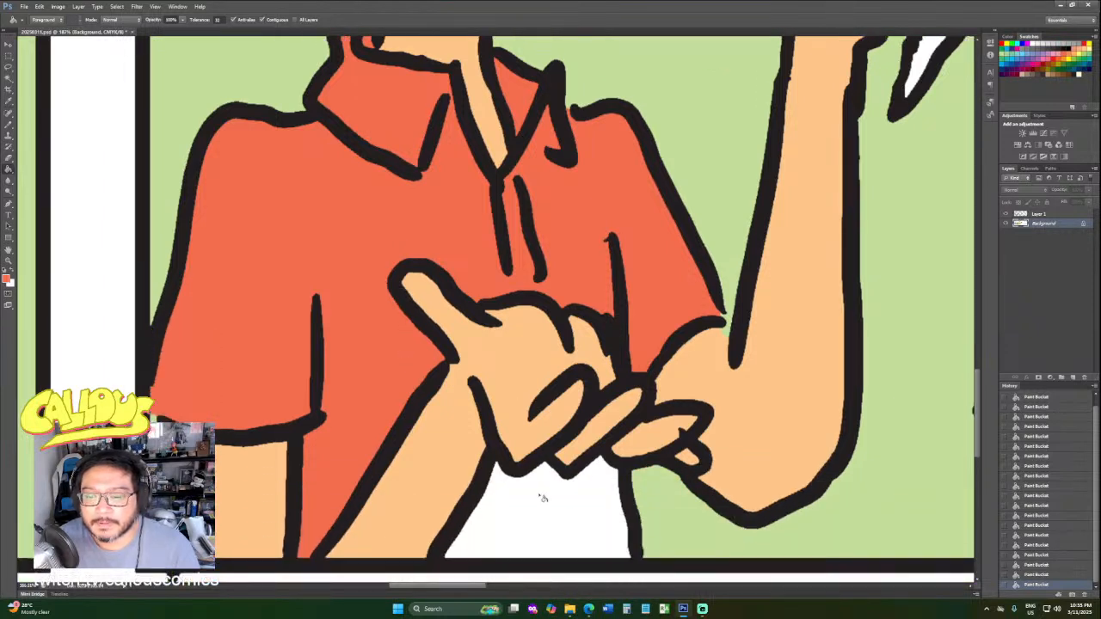
{"action": "left_click", "coordinate": [542, 497]}
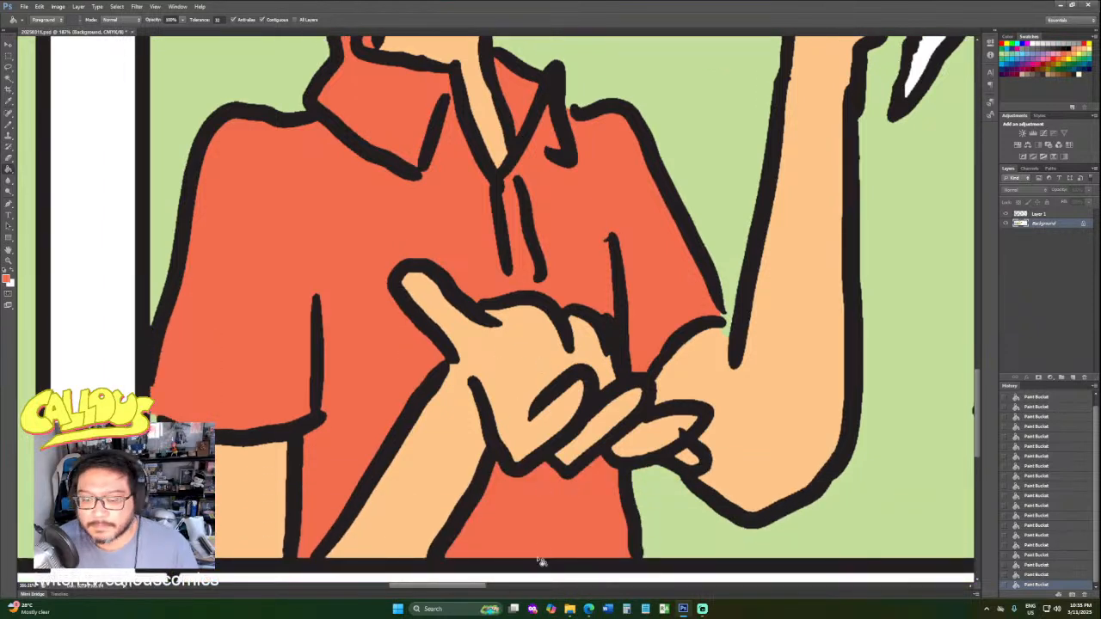
Set the fill colour to red, try filling the wine in the short-haired woman's glass, and undo that fill.
{"action": "scroll", "coordinate": [469, 572], "scroll_direction": "up", "scroll_amount": 12}
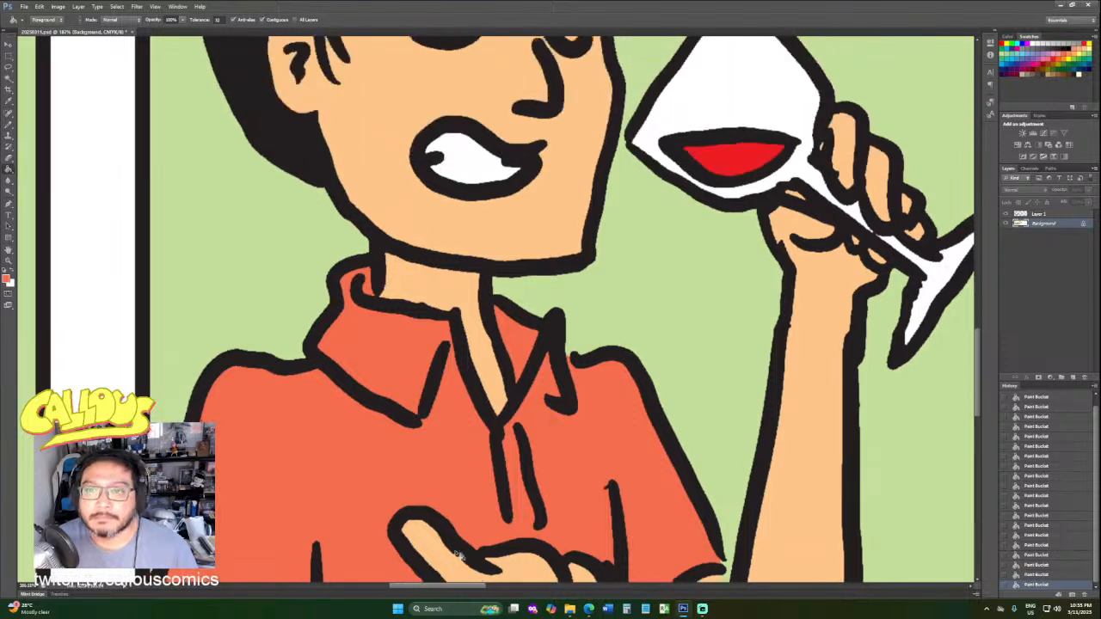
{"action": "scroll", "coordinate": [480, 560], "scroll_direction": "up", "scroll_amount": 9}
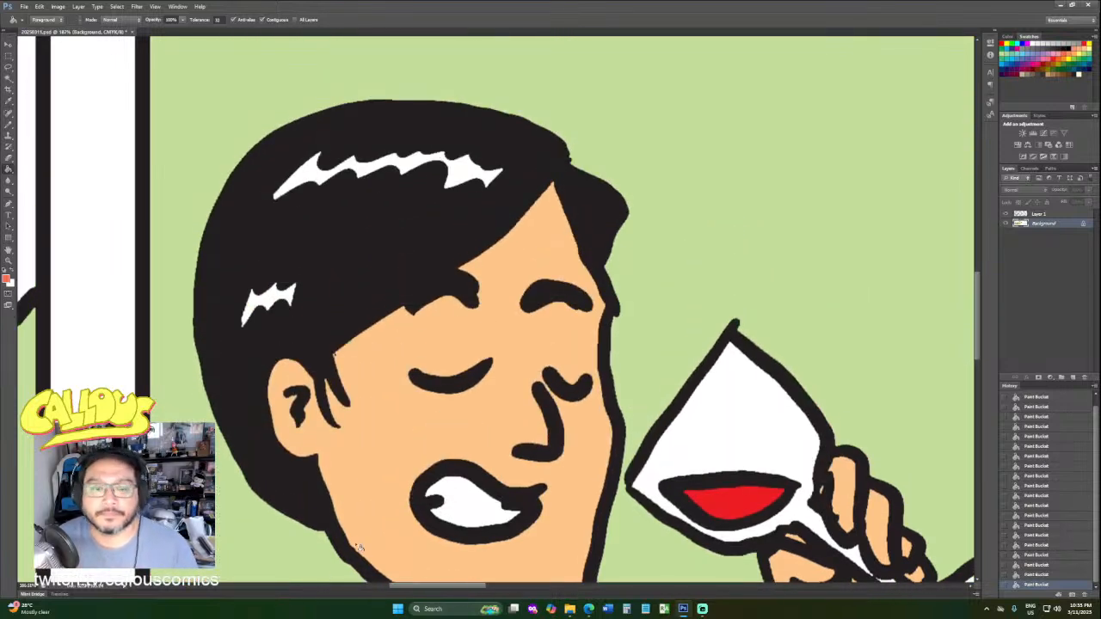
{"action": "left_click_drag", "start_coordinate": [474, 589], "coordinate": [544, 588]}
{"action": "scroll", "coordinate": [547, 517], "scroll_direction": "down", "scroll_amount": 10}
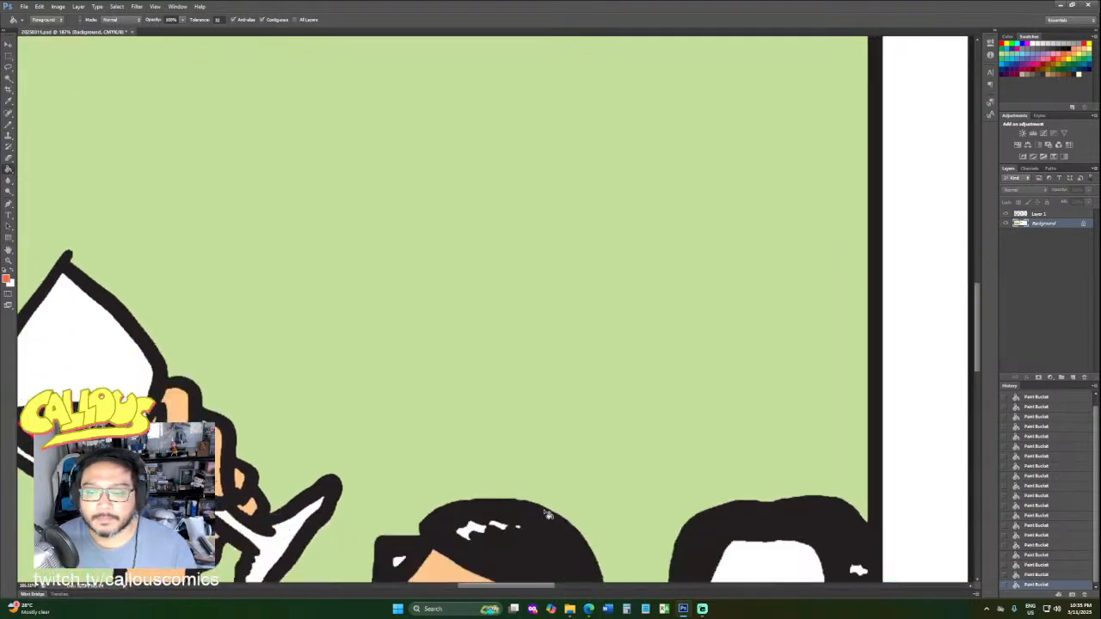
{"action": "scroll", "coordinate": [543, 517], "scroll_direction": "down", "scroll_amount": 11}
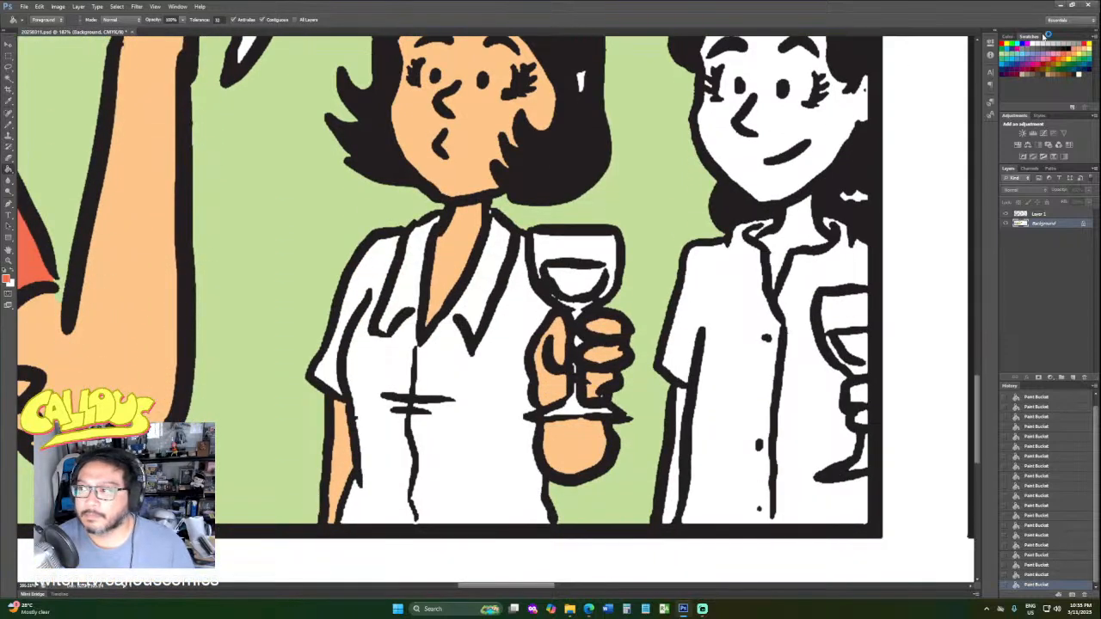
{"action": "left_click", "coordinate": [1085, 39]}
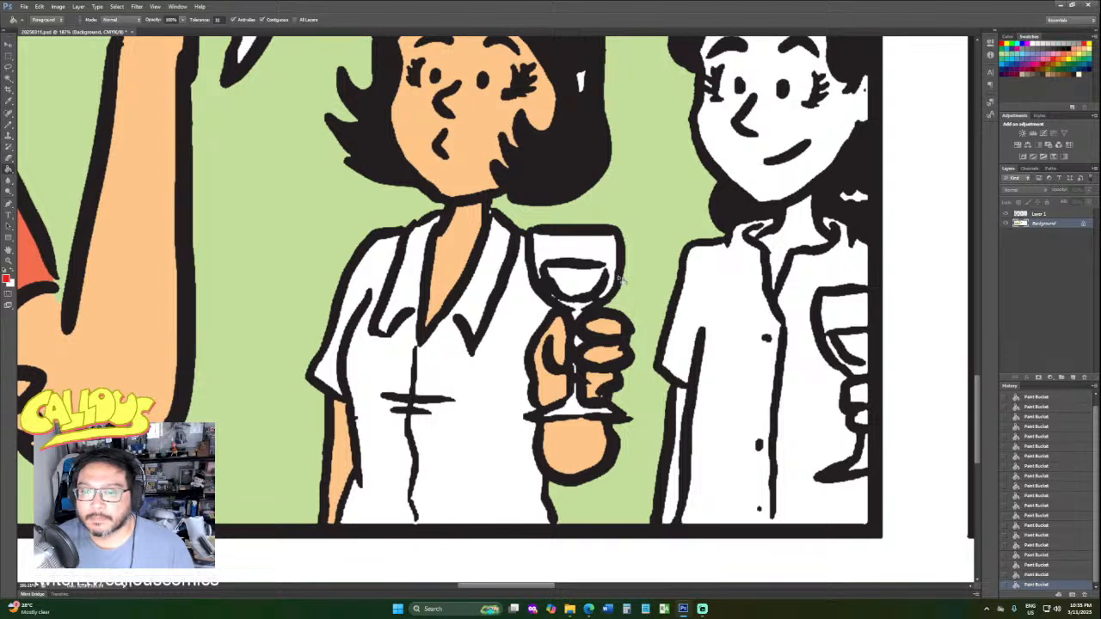
{"action": "left_click", "coordinate": [583, 284]}
{"action": "key", "text": "ctrl+z"}
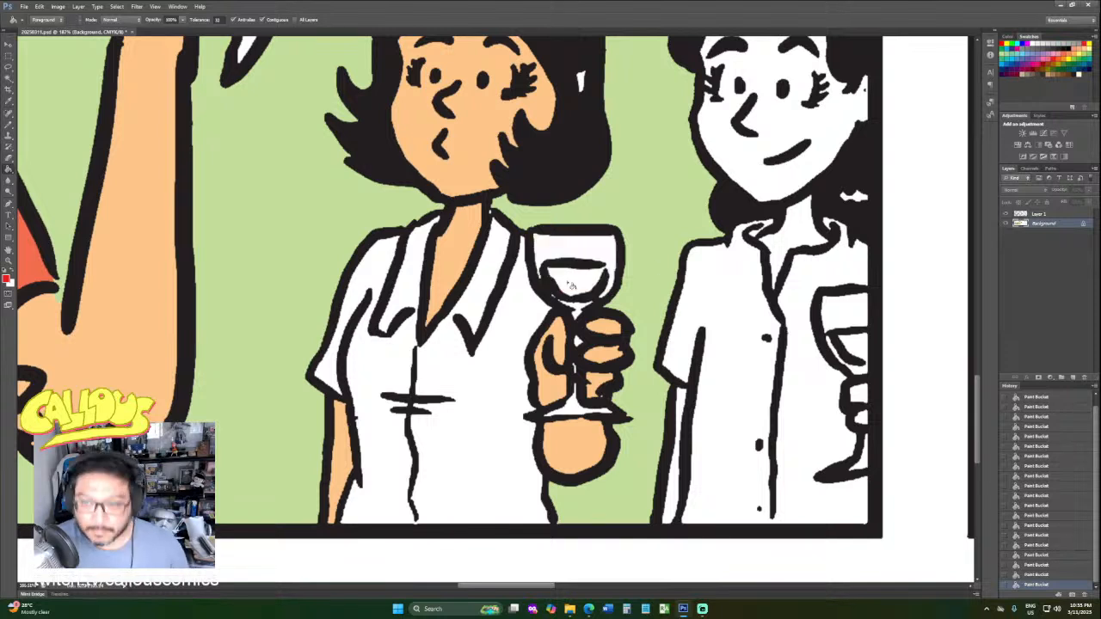
Close the gap in the wine outline of the short-haired woman's glass with a red Pencil dab and fill the wine red.
{"action": "left_click", "coordinate": [7, 127]}
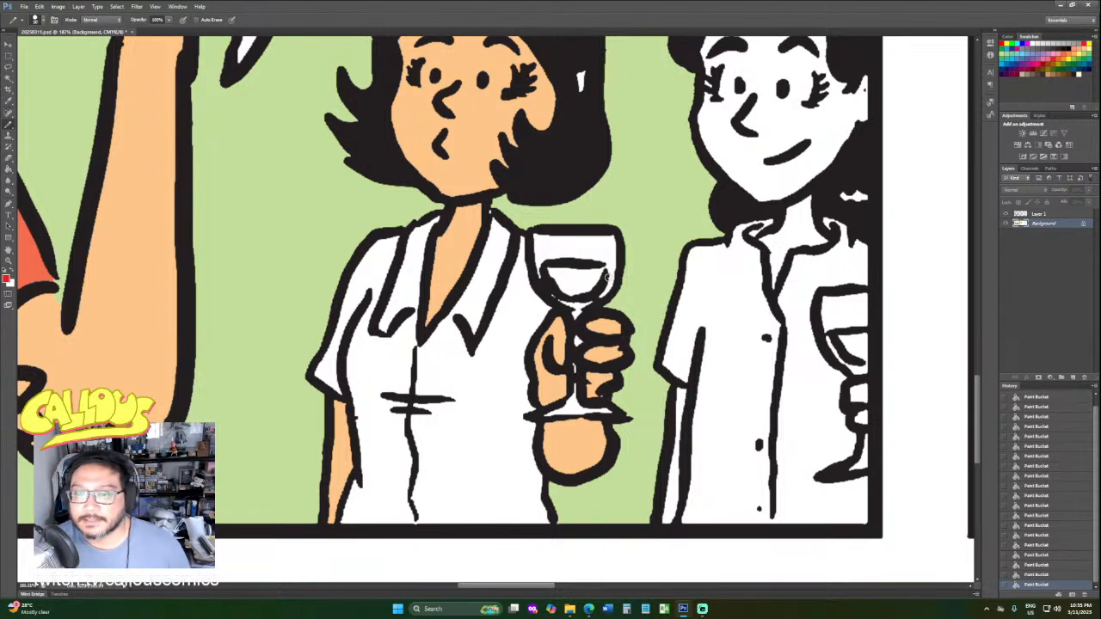
{"action": "left_click", "coordinate": [600, 271]}
{"action": "key", "text": "g"}
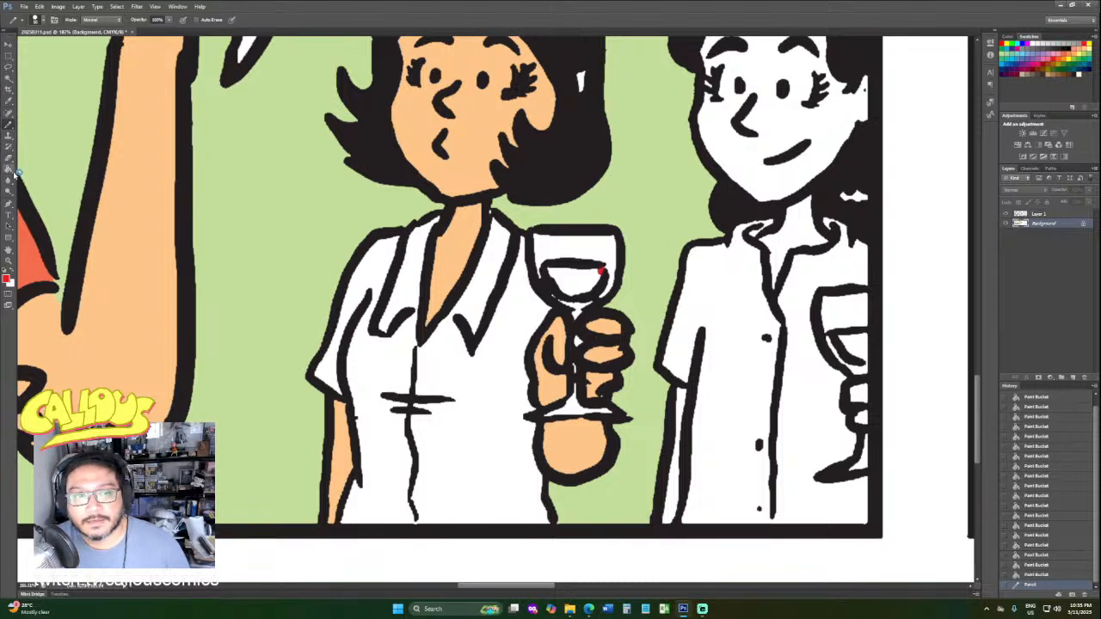
{"action": "left_click", "coordinate": [570, 288]}
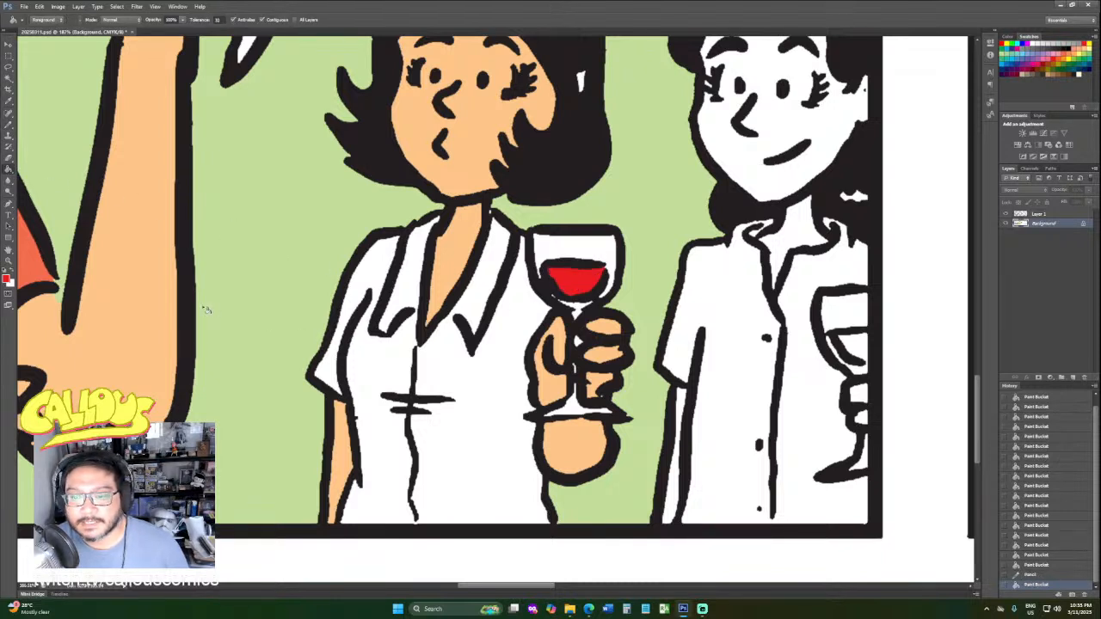
Sample the light blue of the first panel's long-haired woman's shirt and fill the second panel's smiling woman's shirt with it.
{"action": "scroll", "coordinate": [209, 311], "scroll_direction": "down", "scroll_amount": 3}
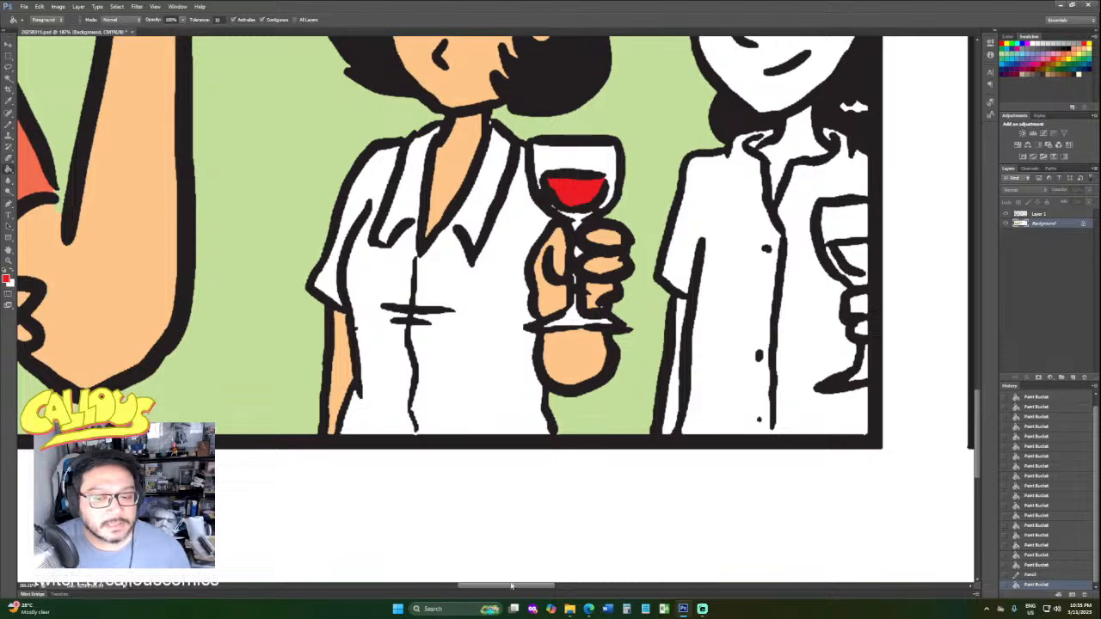
{"action": "left_click_drag", "start_coordinate": [519, 588], "coordinate": [393, 588]}
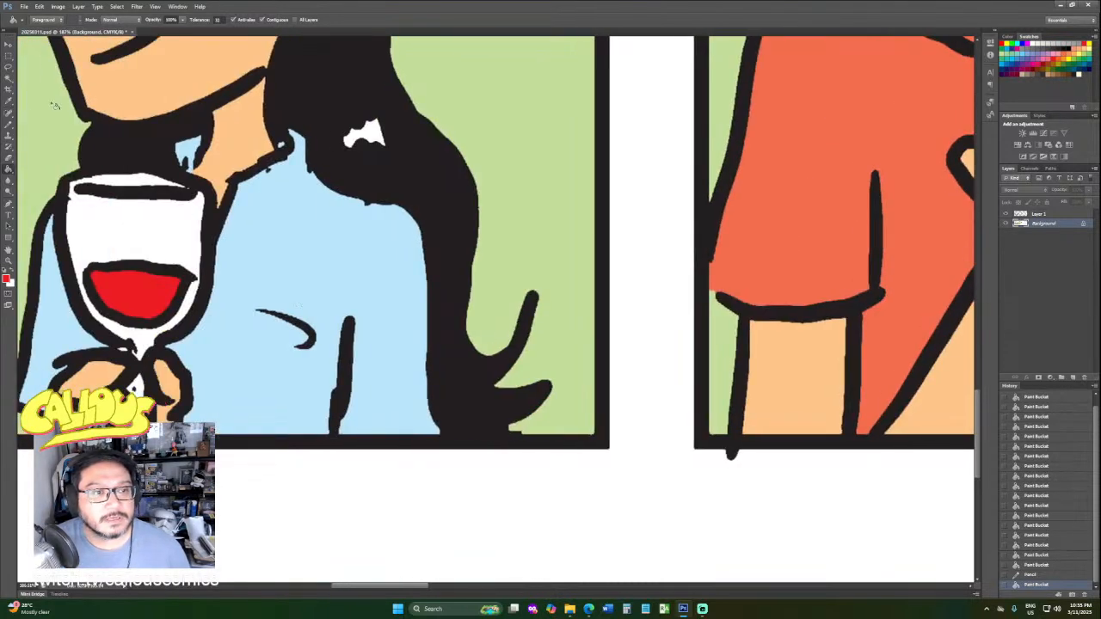
{"action": "left_click", "coordinate": [9, 101]}
{"action": "left_click_drag", "start_coordinate": [421, 592], "coordinate": [570, 566]}
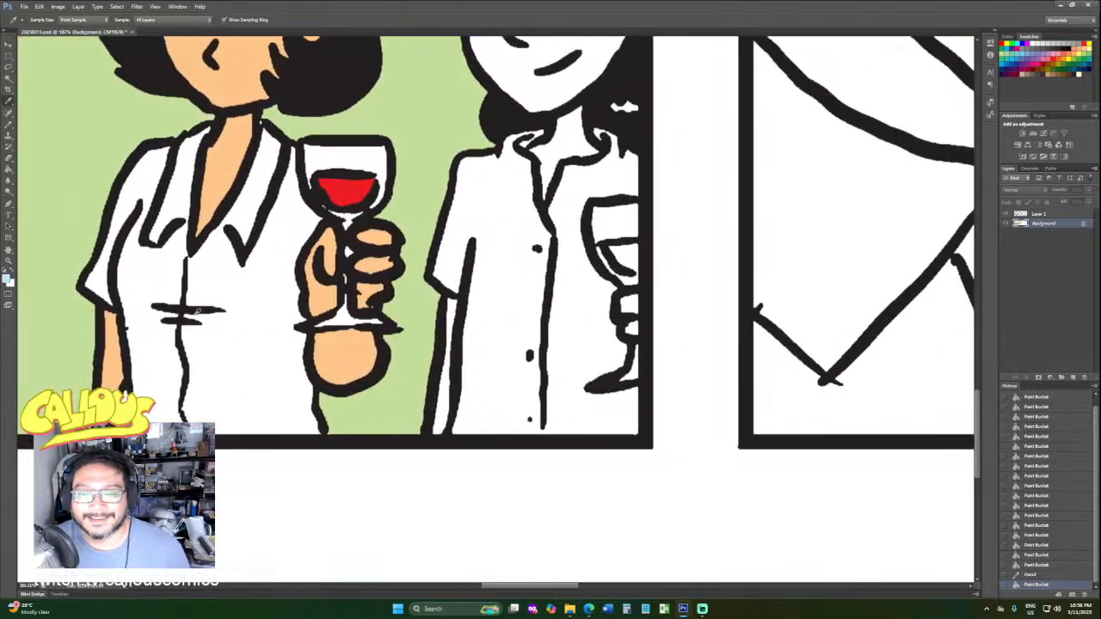
{"action": "left_click", "coordinate": [8, 175]}
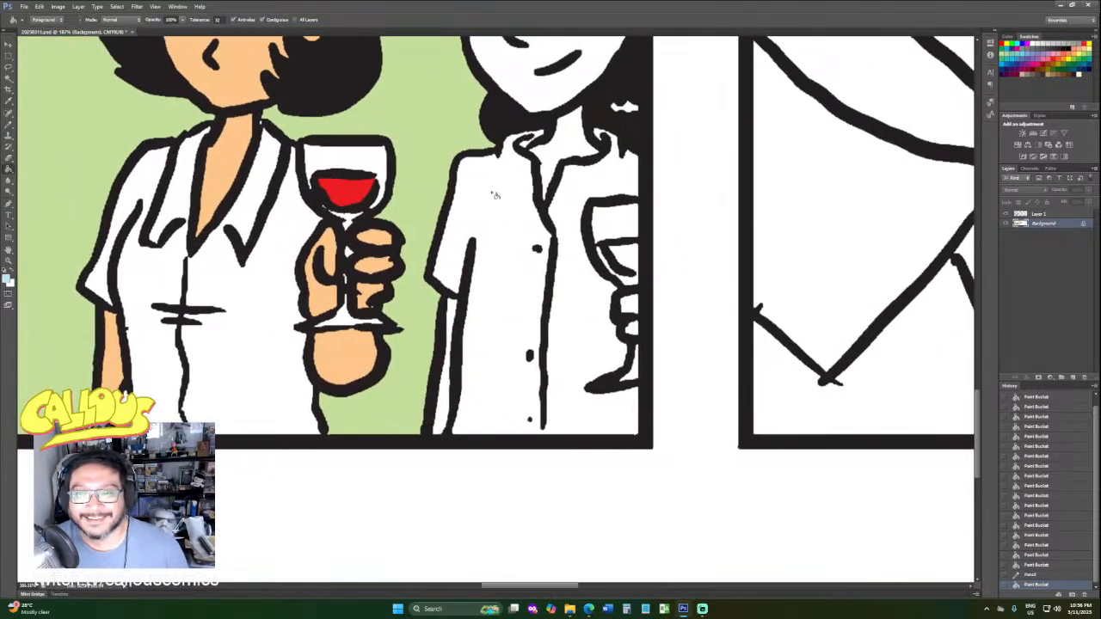
{"action": "left_click", "coordinate": [497, 195]}
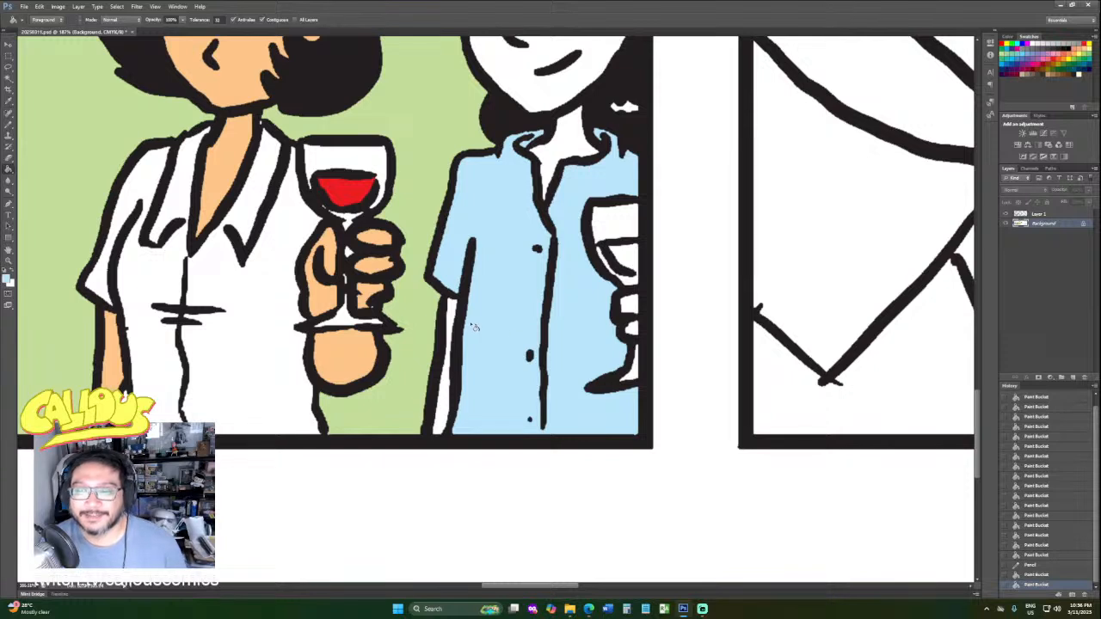
Close the wine outline at the panel border with a red Pencil dab and fill the smiling woman's wine red.
{"action": "left_click", "coordinate": [1085, 40]}
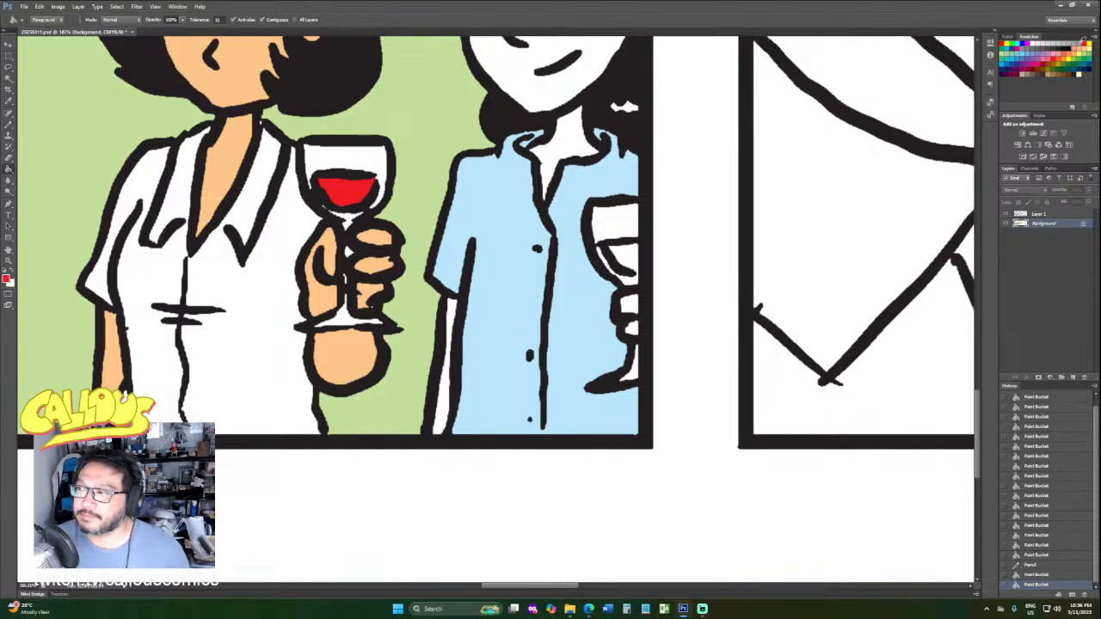
{"action": "left_click", "coordinate": [8, 127]}
{"action": "left_click", "coordinate": [634, 271]}
{"action": "key", "text": "g"}
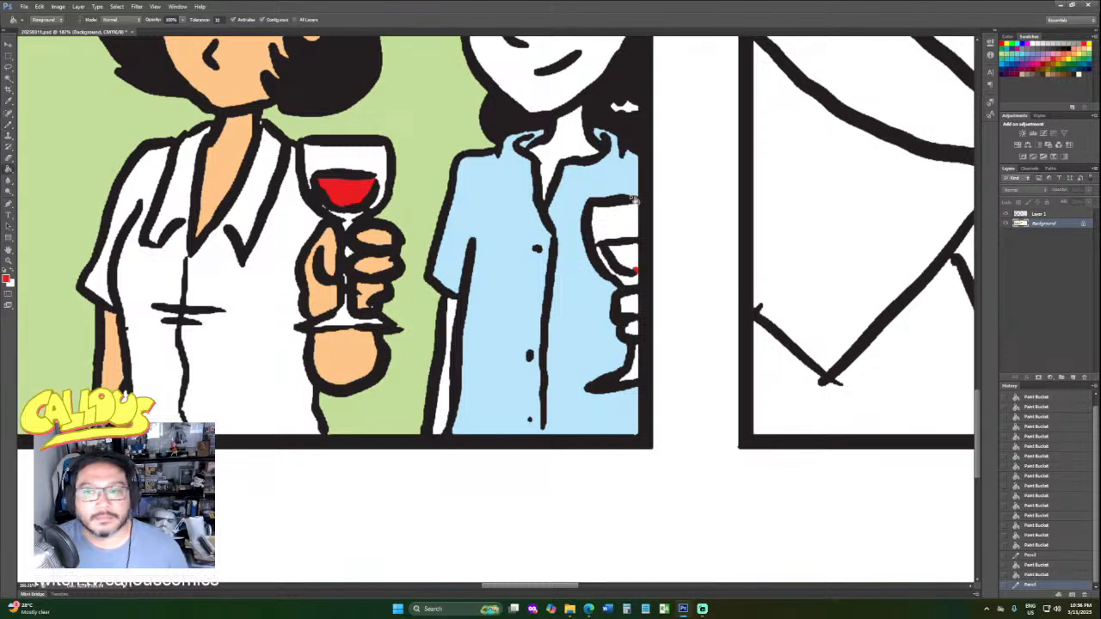
{"action": "left_click", "coordinate": [625, 258]}
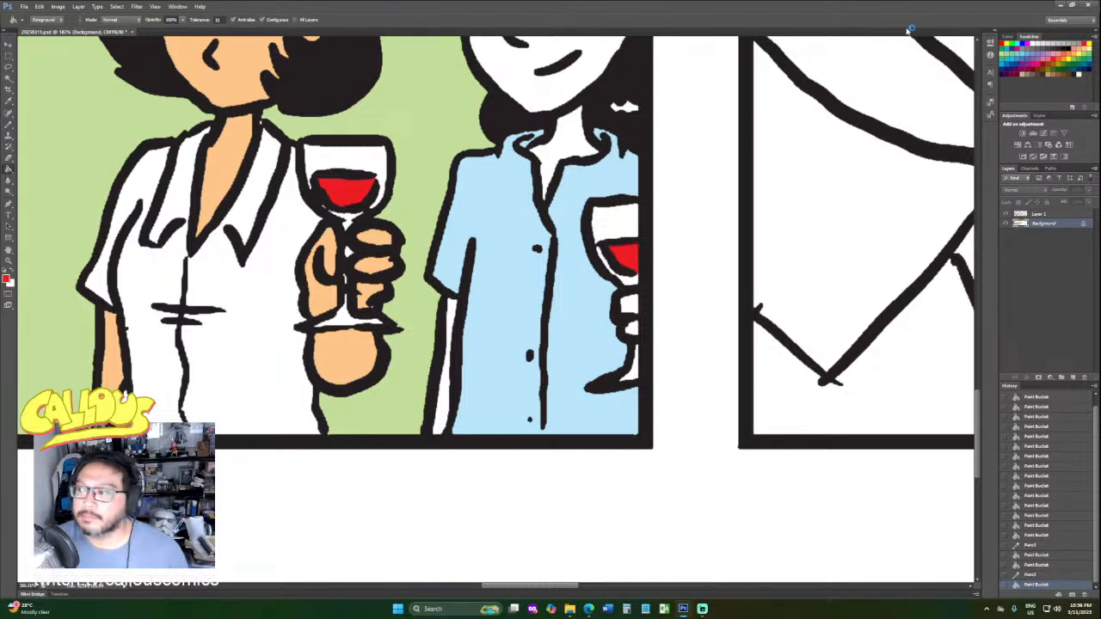
Fill the smiling woman's face, neck, arm and the fingers holding her glass with light orange.
{"action": "scroll", "coordinate": [655, 103], "scroll_direction": "up", "scroll_amount": 3}
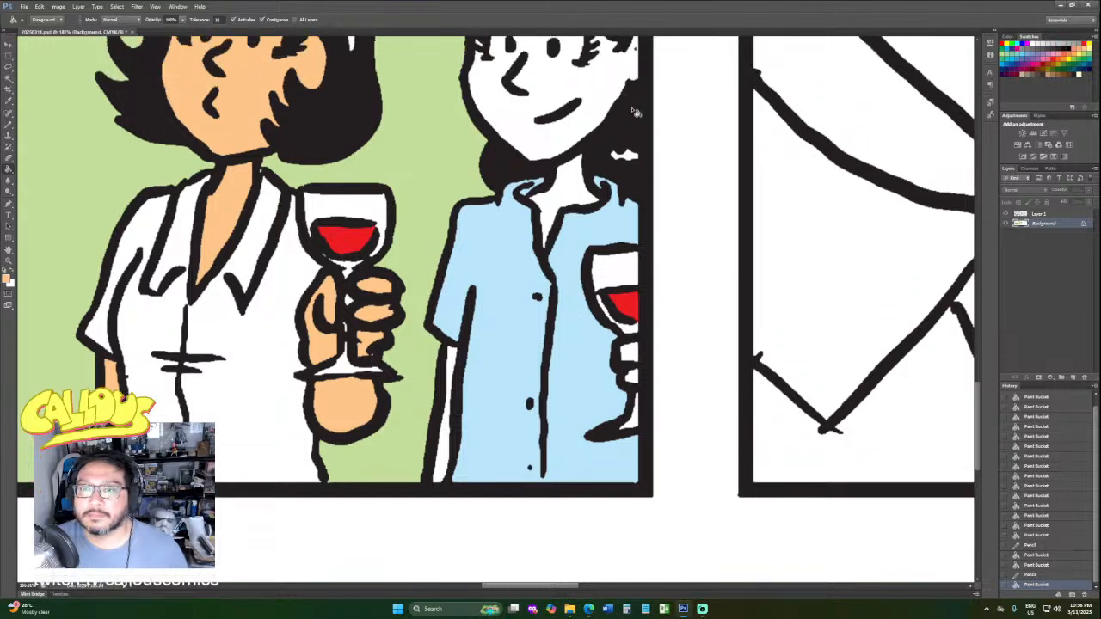
{"action": "left_click", "coordinate": [540, 154]}
{"action": "left_click", "coordinate": [482, 122]}
{"action": "left_click", "coordinate": [579, 261]}
{"action": "scroll", "coordinate": [565, 261], "scroll_direction": "down", "scroll_amount": 1}
{"action": "scroll", "coordinate": [566, 263], "scroll_direction": "down", "scroll_amount": 1}
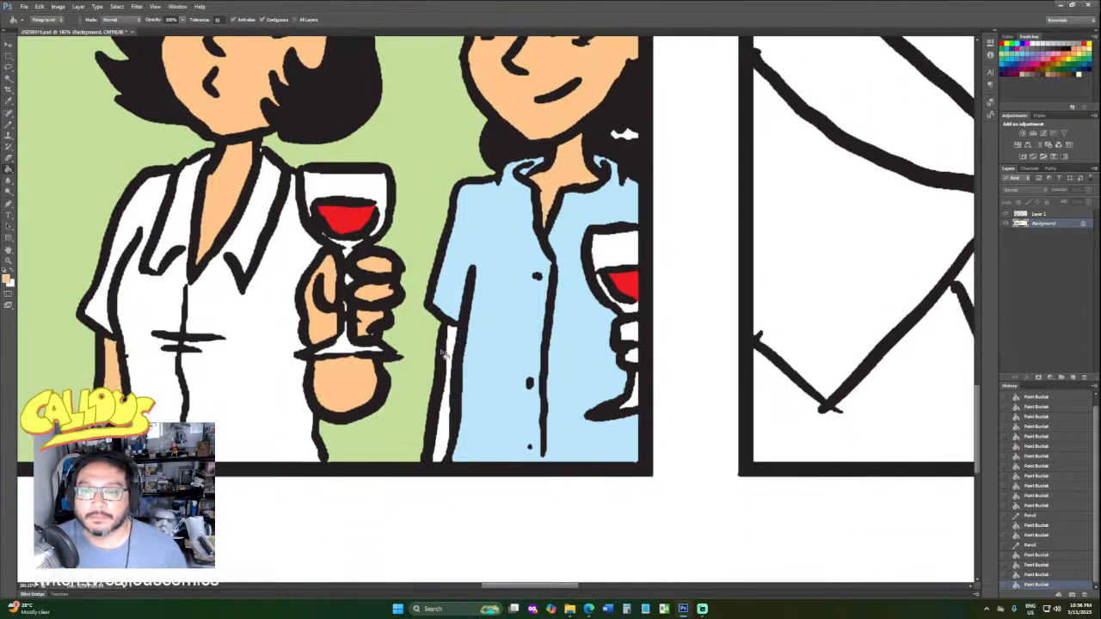
{"action": "left_click", "coordinate": [631, 334]}
{"action": "left_click", "coordinate": [630, 358]}
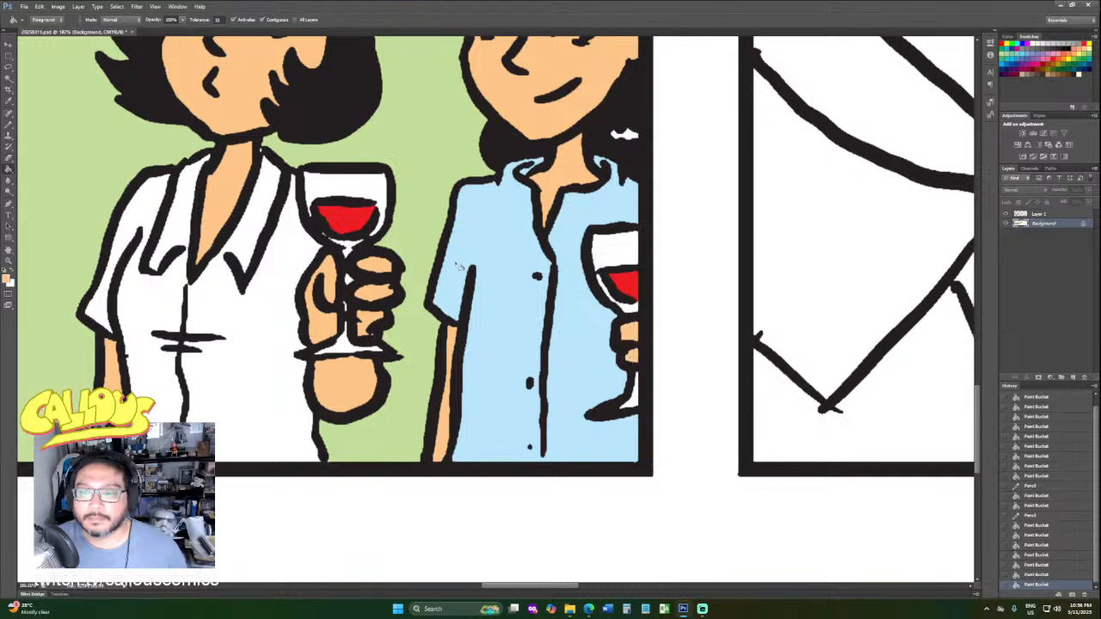
{"action": "scroll", "coordinate": [510, 233], "scroll_direction": "down", "scroll_amount": 1}
{"action": "scroll", "coordinate": [432, 287], "scroll_direction": "down", "scroll_amount": 1}
{"action": "scroll", "coordinate": [425, 278], "scroll_direction": "up", "scroll_amount": 1}
{"action": "scroll", "coordinate": [425, 278], "scroll_direction": "up", "scroll_amount": 1}
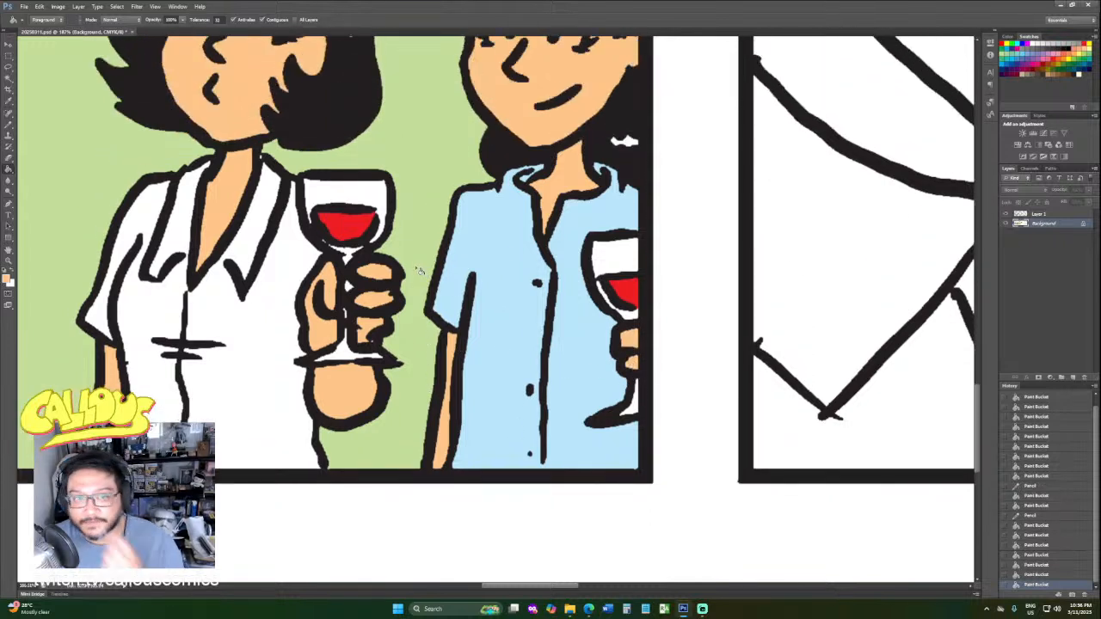
Fill the face of the third panel's woman, including the small areas around her eyelashes, with light orange.
{"action": "key", "text": "z"}
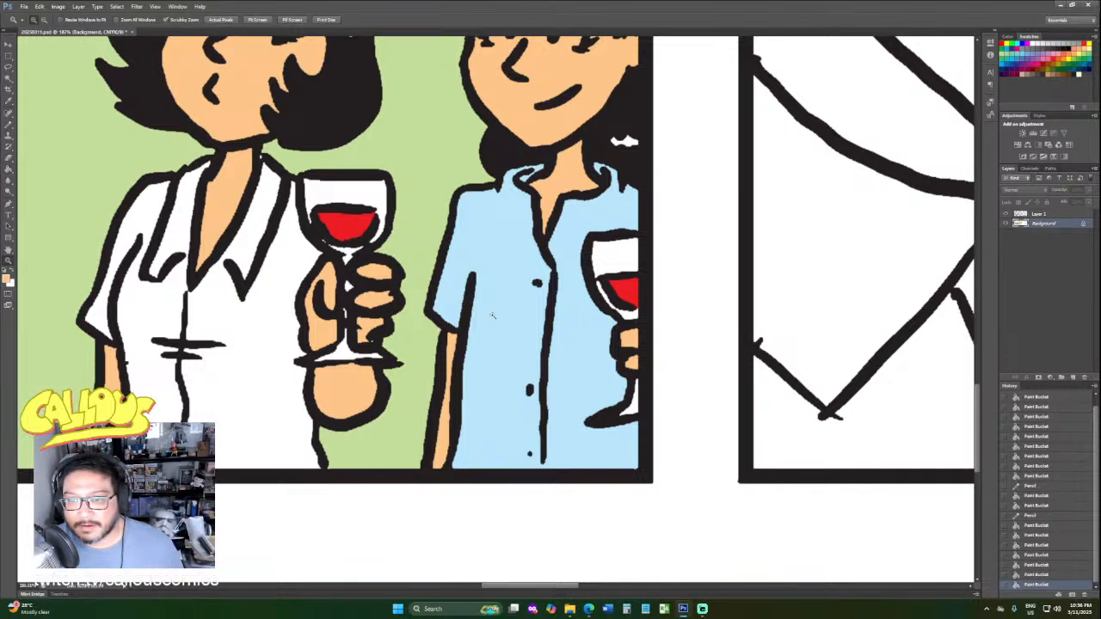
{"action": "left_click_drag", "start_coordinate": [500, 308], "coordinate": [462, 371]}
{"action": "scroll", "coordinate": [436, 372], "scroll_direction": "up", "scroll_amount": 5}
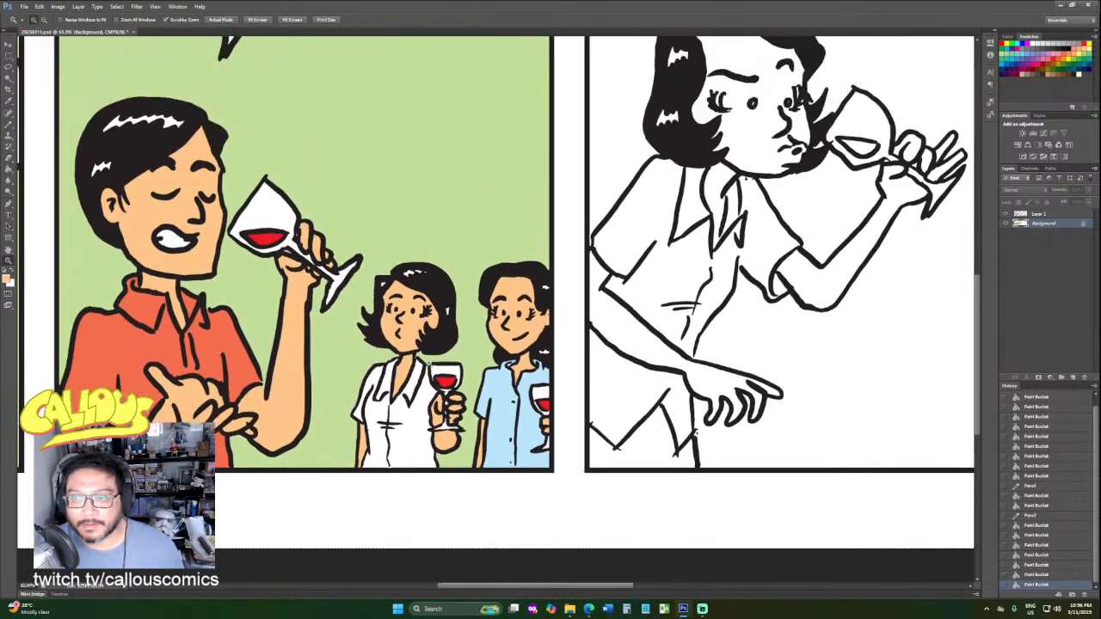
{"action": "scroll", "coordinate": [426, 357], "scroll_direction": "up", "scroll_amount": 1}
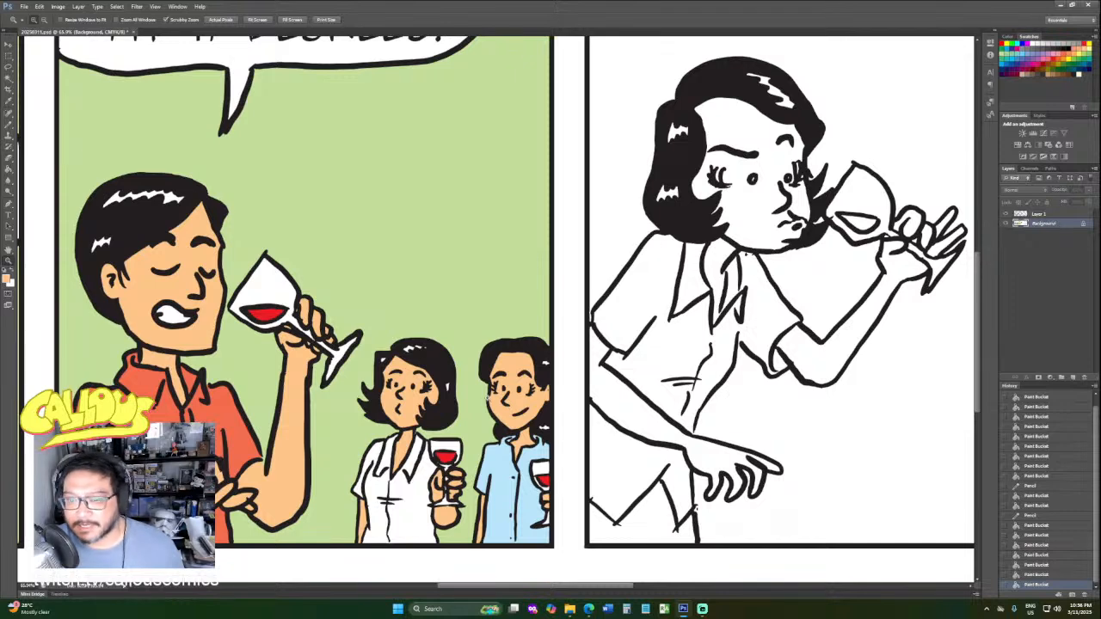
{"action": "left_click_drag", "start_coordinate": [590, 586], "coordinate": [637, 585]}
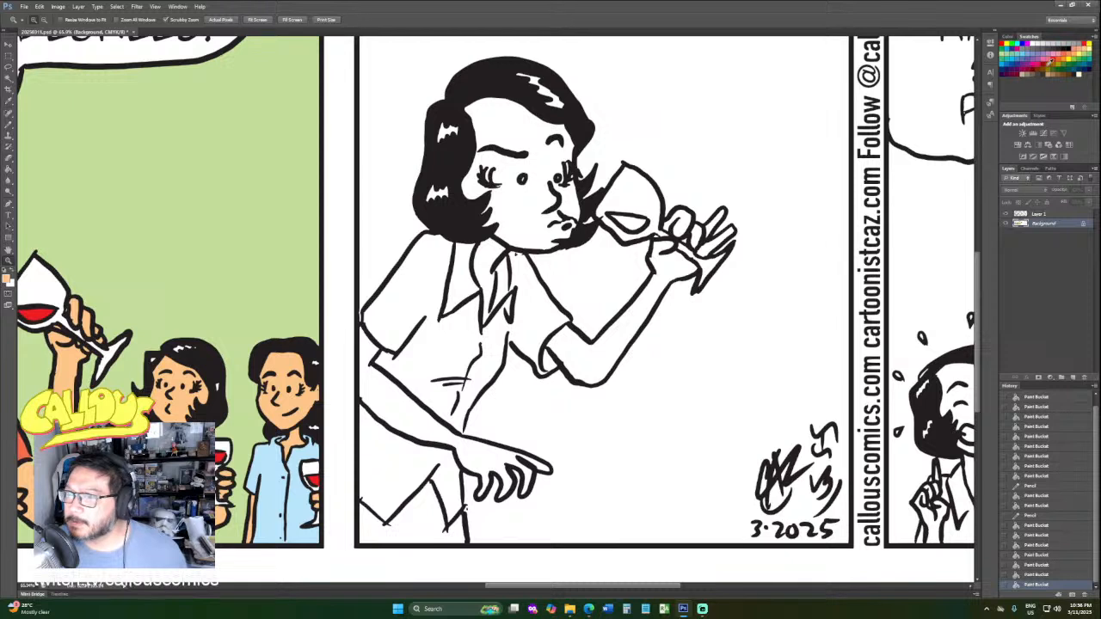
{"action": "left_click", "coordinate": [9, 168]}
{"action": "left_click", "coordinate": [535, 209]}
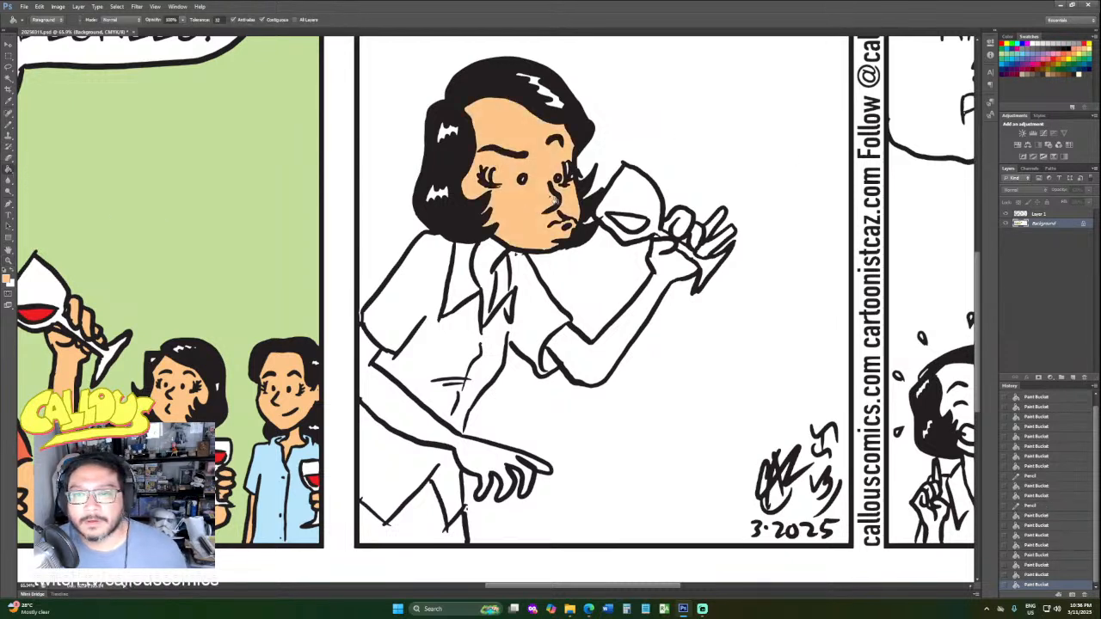
{"action": "left_click", "coordinate": [571, 176]}
{"action": "left_click", "coordinate": [576, 180]}
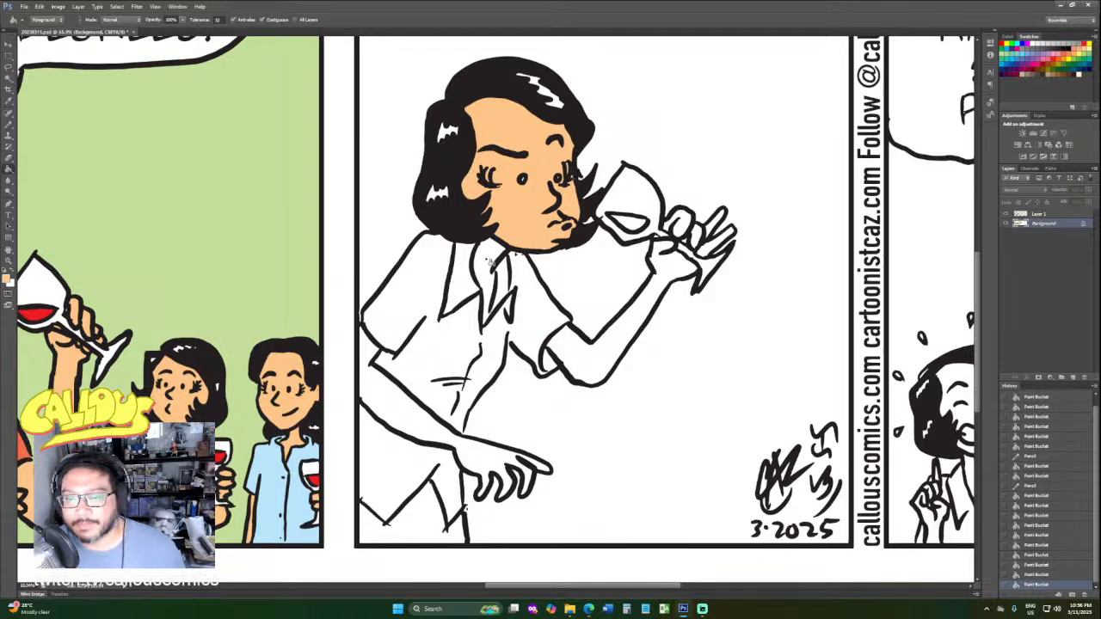
Close the gap at the base of the third panel woman's neckline with the Pencil and fill her neck light orange.
{"action": "left_click", "coordinate": [9, 126]}
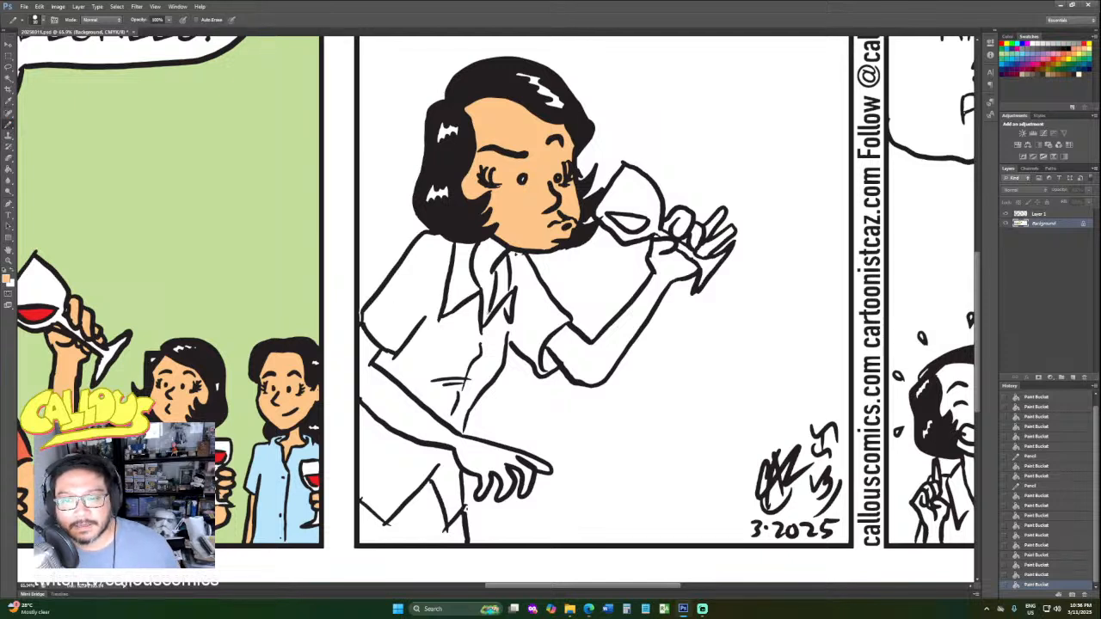
{"action": "left_click_drag", "start_coordinate": [489, 318], "coordinate": [484, 326]}
{"action": "left_click", "coordinate": [9, 169]}
{"action": "left_click", "coordinate": [490, 263]}
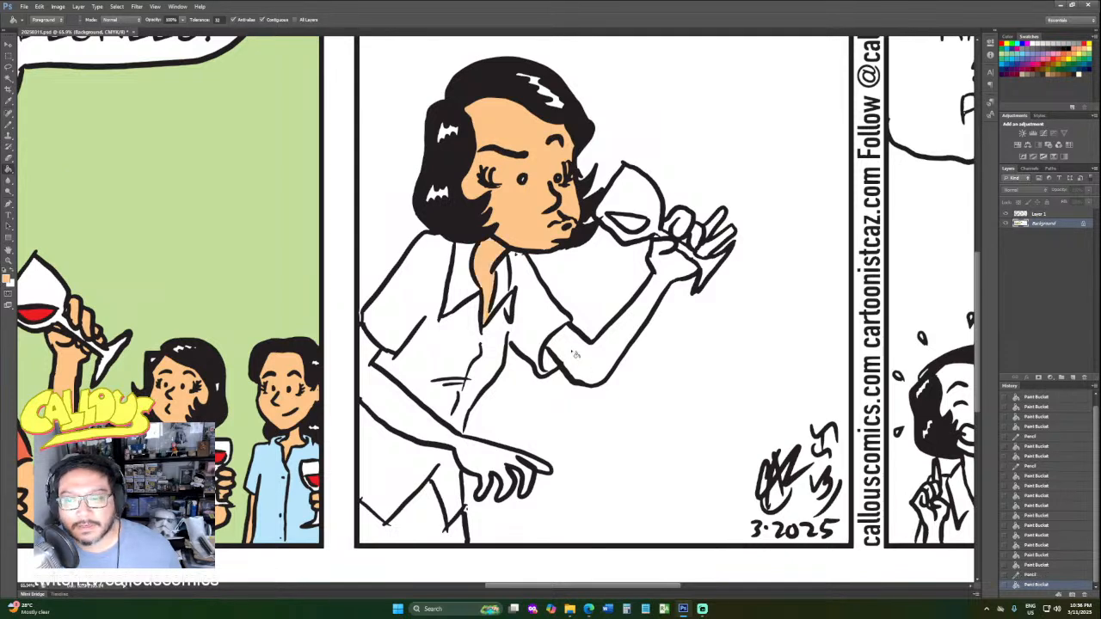
Fill the third panel woman's raised arm, hand and fingers, and her lowered arm and hand, with light orange.
{"action": "left_click", "coordinate": [576, 355]}
{"action": "left_click", "coordinate": [688, 225]}
{"action": "left_click", "coordinate": [697, 234]}
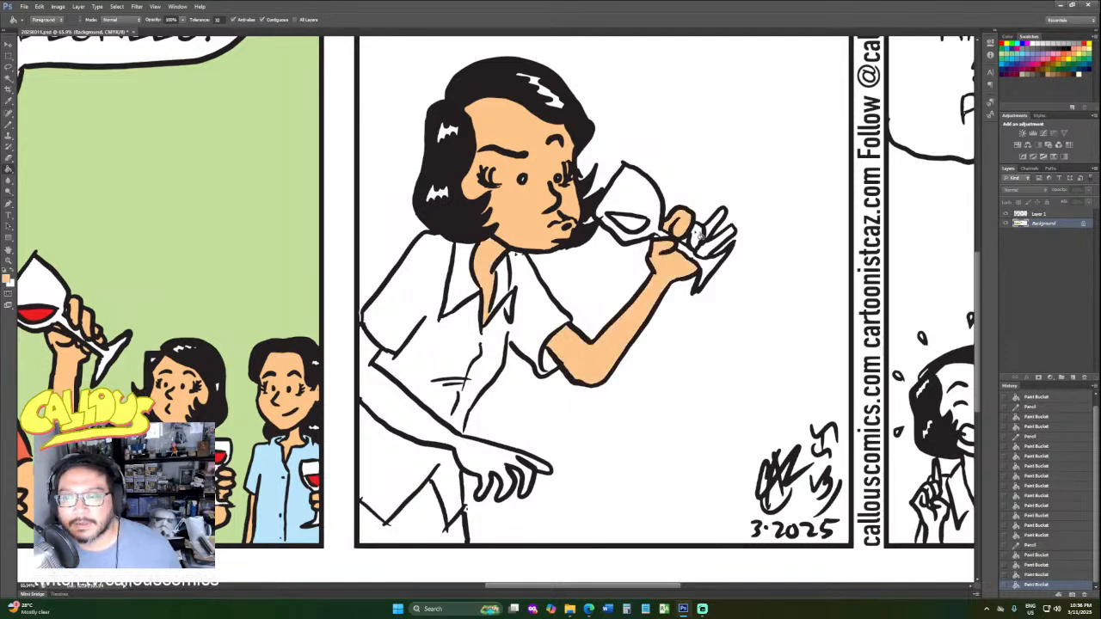
{"action": "left_click", "coordinate": [712, 226]}
{"action": "left_click", "coordinate": [714, 240]}
{"action": "left_click", "coordinate": [687, 245]}
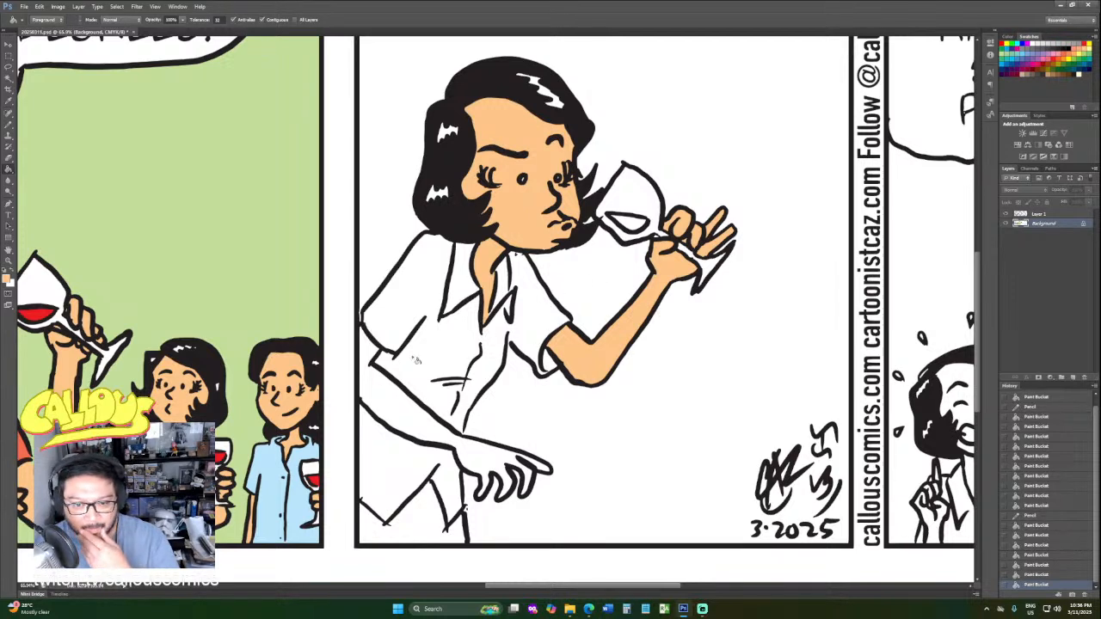
{"action": "left_click", "coordinate": [376, 354]}
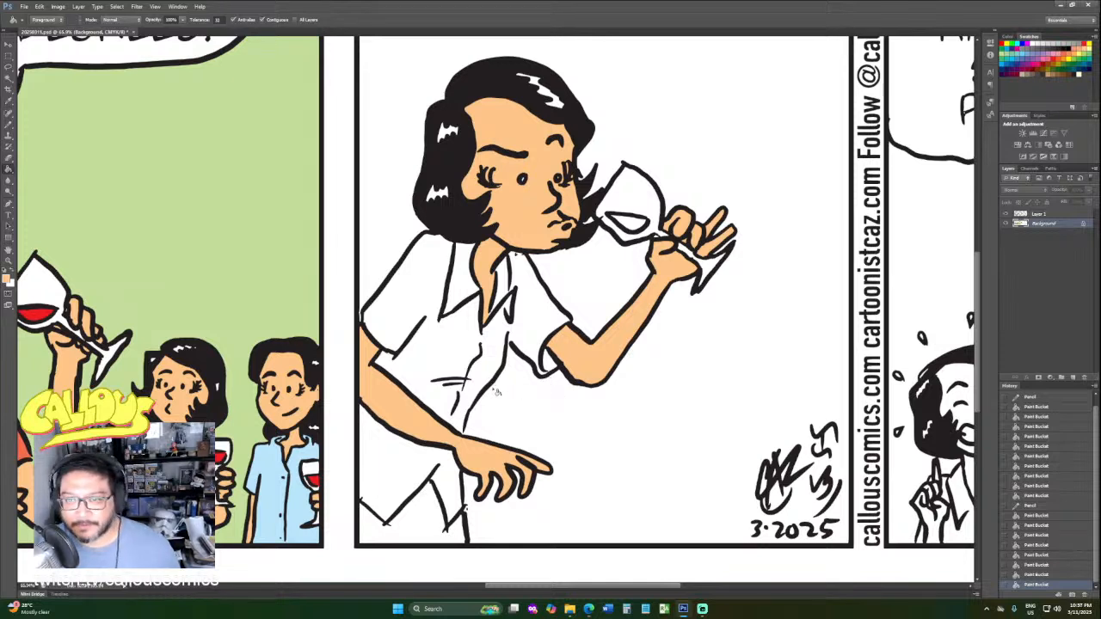
Set the fill colour to red and fill the wine in the third panel woman's tilted glass.
{"action": "scroll", "coordinate": [509, 385], "scroll_direction": "up", "scroll_amount": 1}
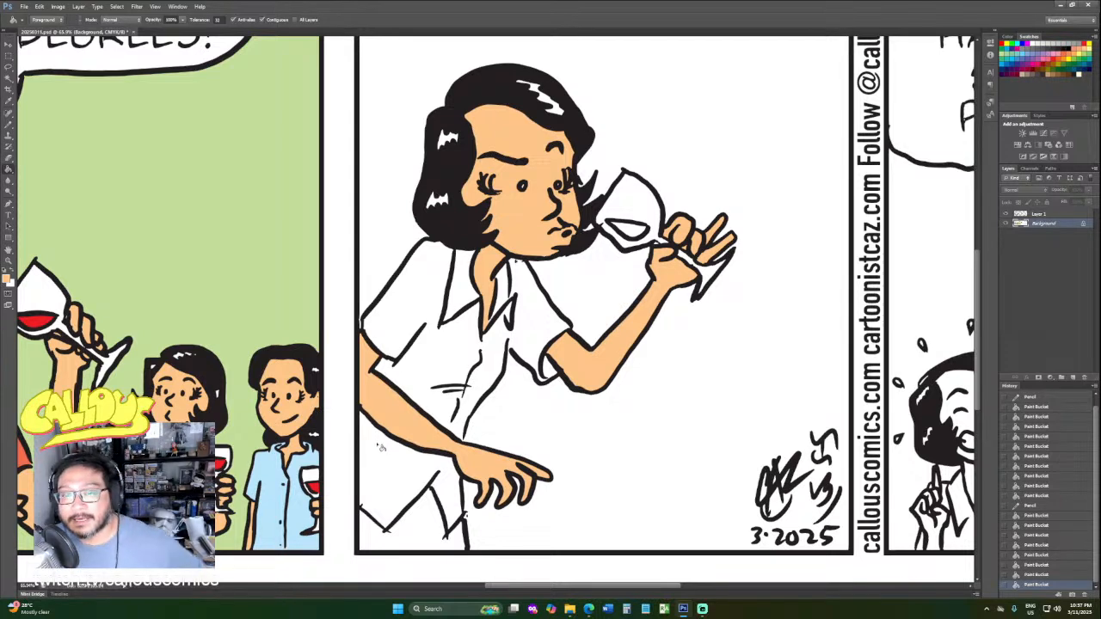
{"action": "scroll", "coordinate": [384, 442], "scroll_direction": "up", "scroll_amount": 2}
{"action": "scroll", "coordinate": [383, 443], "scroll_direction": "up", "scroll_amount": 3}
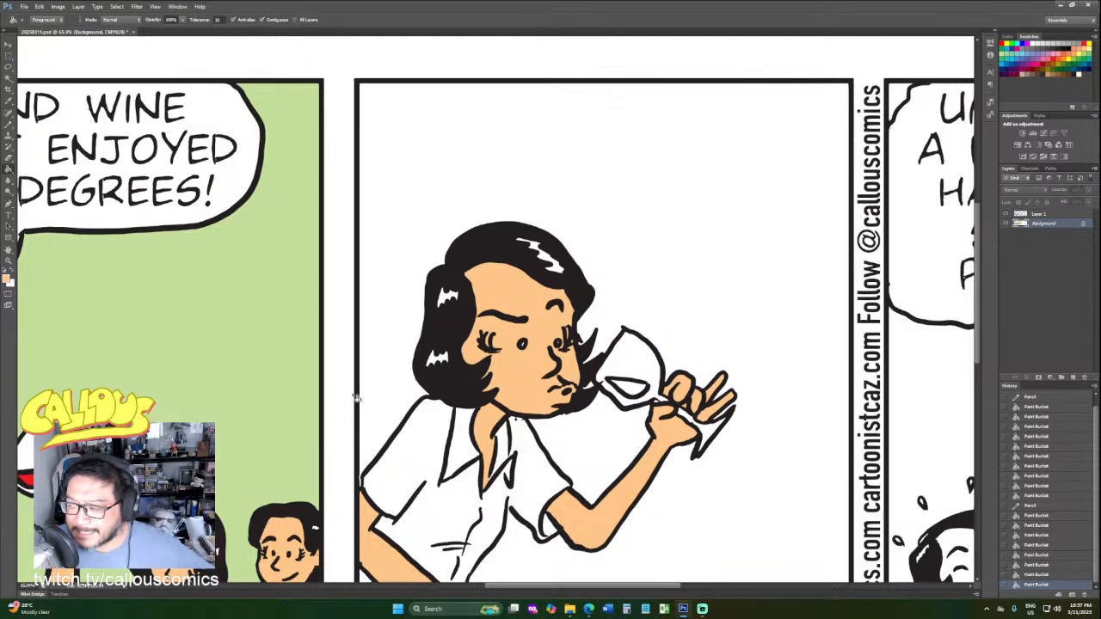
{"action": "scroll", "coordinate": [355, 398], "scroll_direction": "up", "scroll_amount": 1}
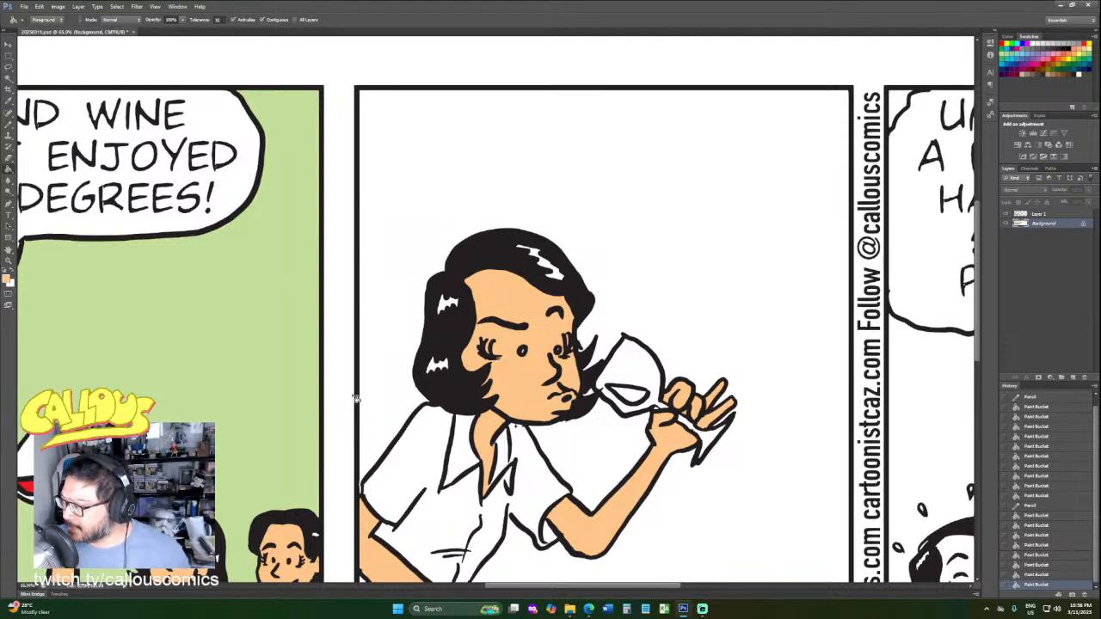
{"action": "scroll", "coordinate": [297, 420], "scroll_direction": "down", "scroll_amount": 1}
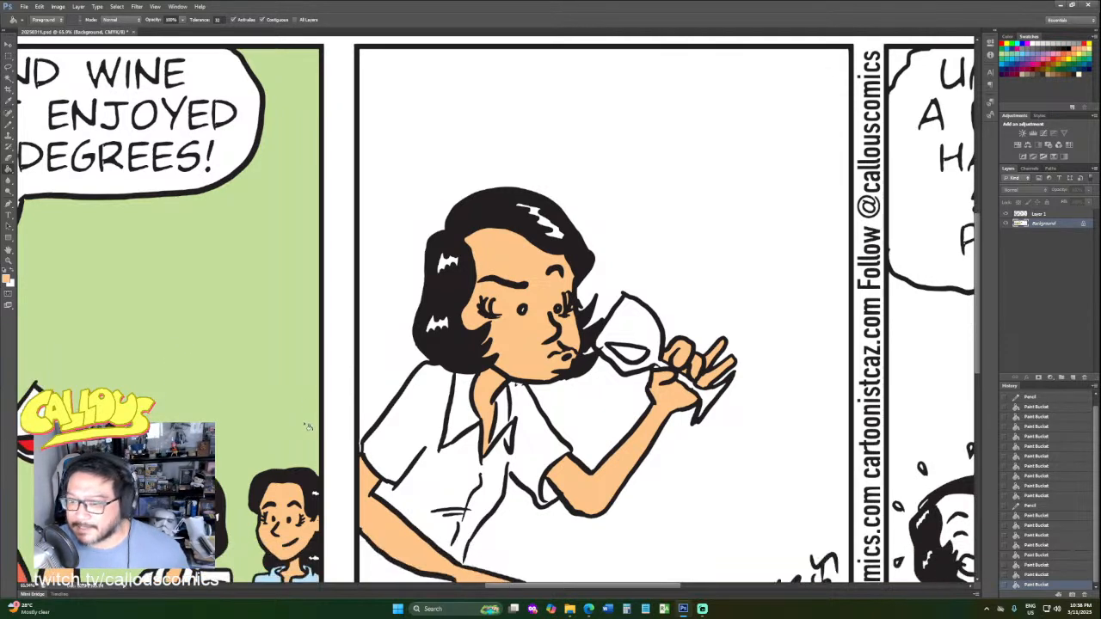
{"action": "left_click", "coordinate": [1084, 42]}
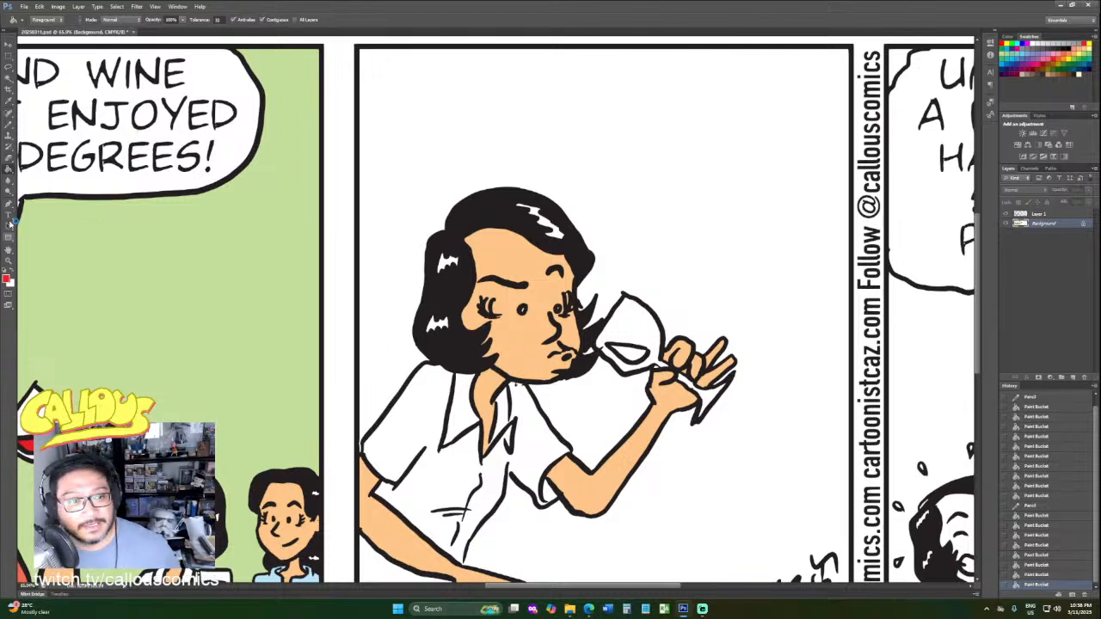
{"action": "left_click", "coordinate": [634, 354]}
Set the fill colour to a medium blue and fill the third panel woman's trousers below her shirt hem.
{"action": "scroll", "coordinate": [494, 388], "scroll_direction": "down", "scroll_amount": 3}
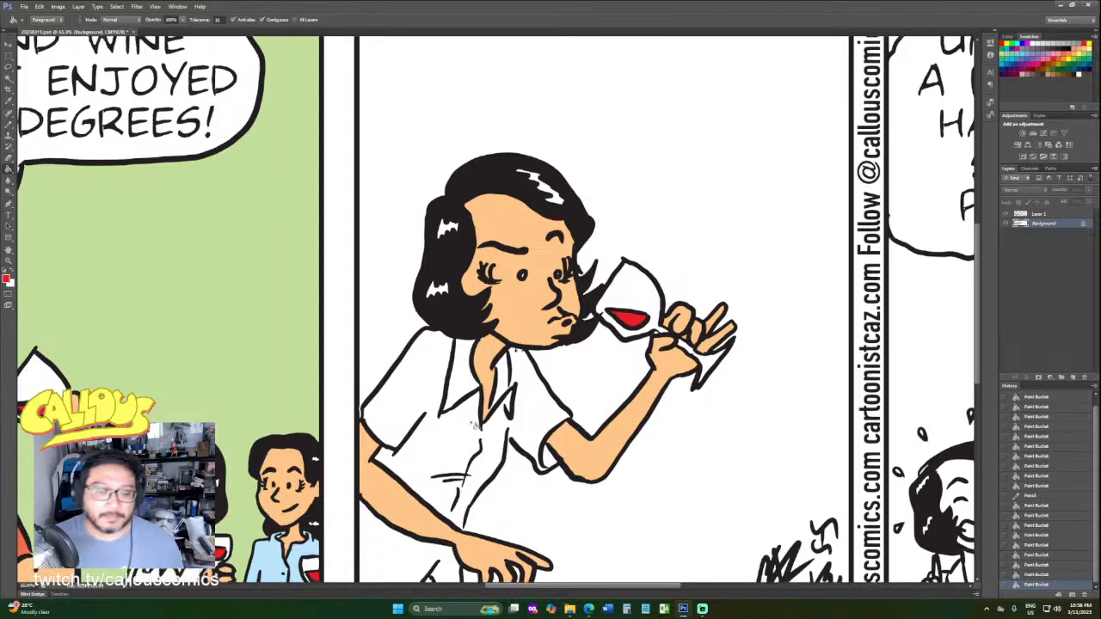
{"action": "scroll", "coordinate": [483, 432], "scroll_direction": "down", "scroll_amount": 4}
{"action": "scroll", "coordinate": [543, 205], "scroll_direction": "up", "scroll_amount": 3}
{"action": "scroll", "coordinate": [542, 206], "scroll_direction": "down", "scroll_amount": 3}
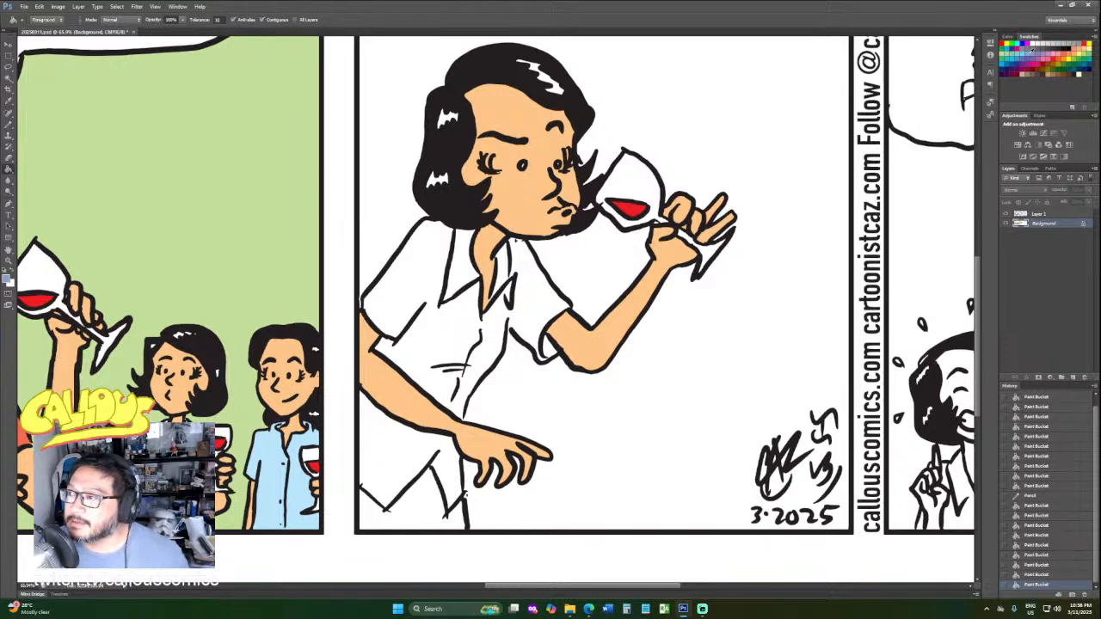
{"action": "left_click", "coordinate": [429, 516]}
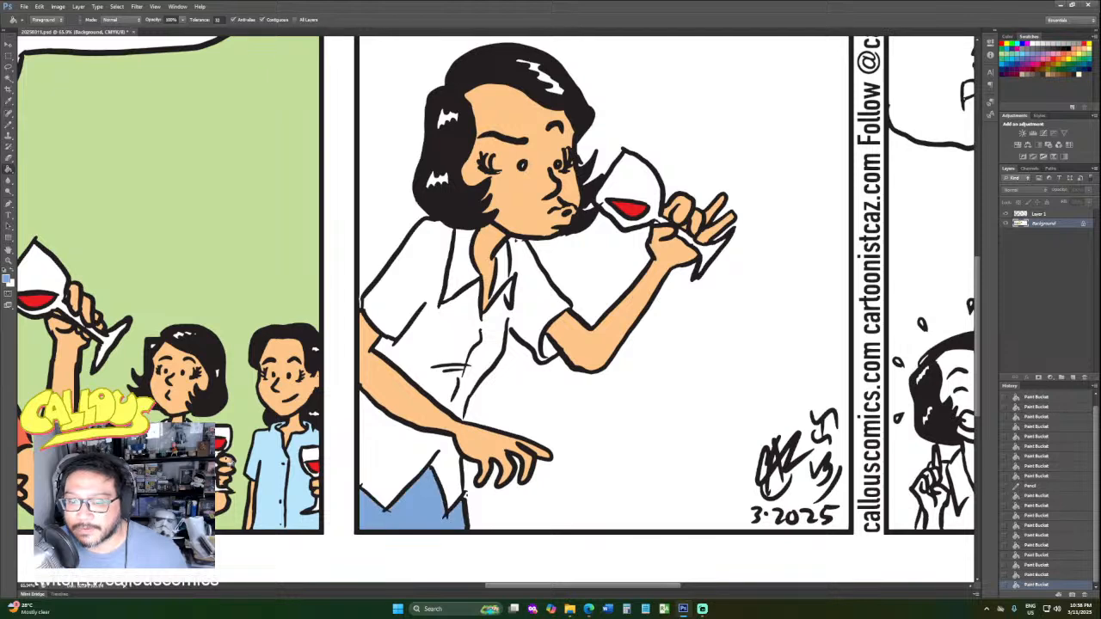
{"action": "scroll", "coordinate": [610, 378], "scroll_direction": "up", "scroll_amount": 3}
{"action": "scroll", "coordinate": [604, 377], "scroll_direction": "down", "scroll_amount": 3}
{"action": "scroll", "coordinate": [603, 376], "scroll_direction": "up", "scroll_amount": 4}
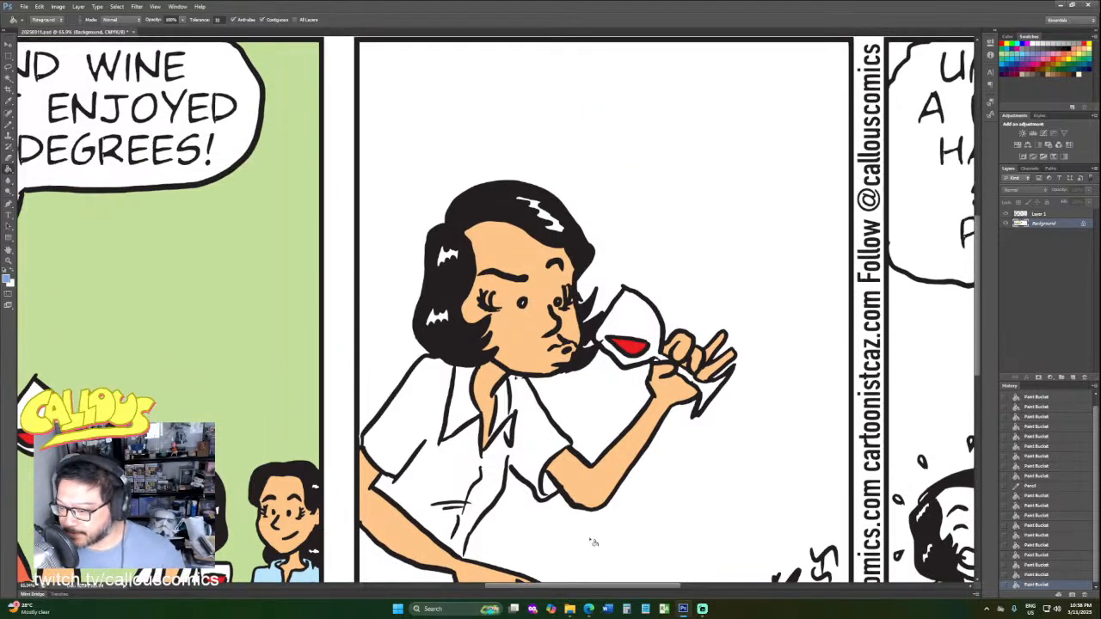
Set the fill colour to light orange and fill the fourth panel woman's face, neck, and both arms and hands.
{"action": "mouse_move", "coordinate": [599, 586]}
{"action": "left_mouse_down"}
{"action": "mouse_move", "coordinate": [664, 590]}
{"action": "mouse_move", "coordinate": [610, 591]}
{"action": "left_mouse_up"}
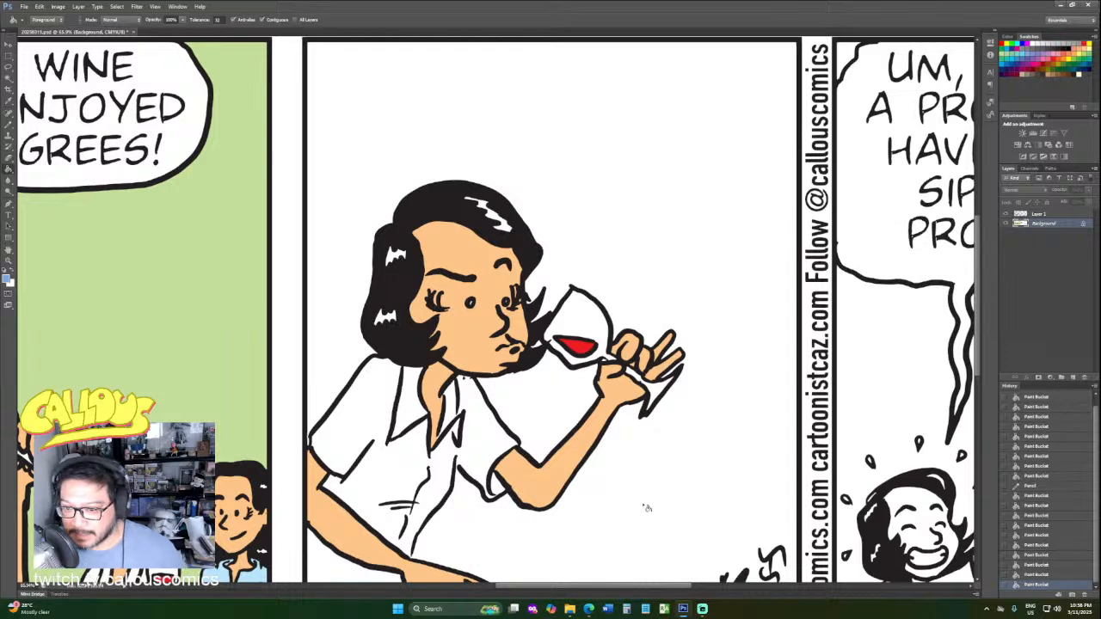
{"action": "left_click_drag", "start_coordinate": [618, 587], "coordinate": [738, 589]}
{"action": "scroll", "coordinate": [739, 516], "scroll_direction": "down", "scroll_amount": 3}
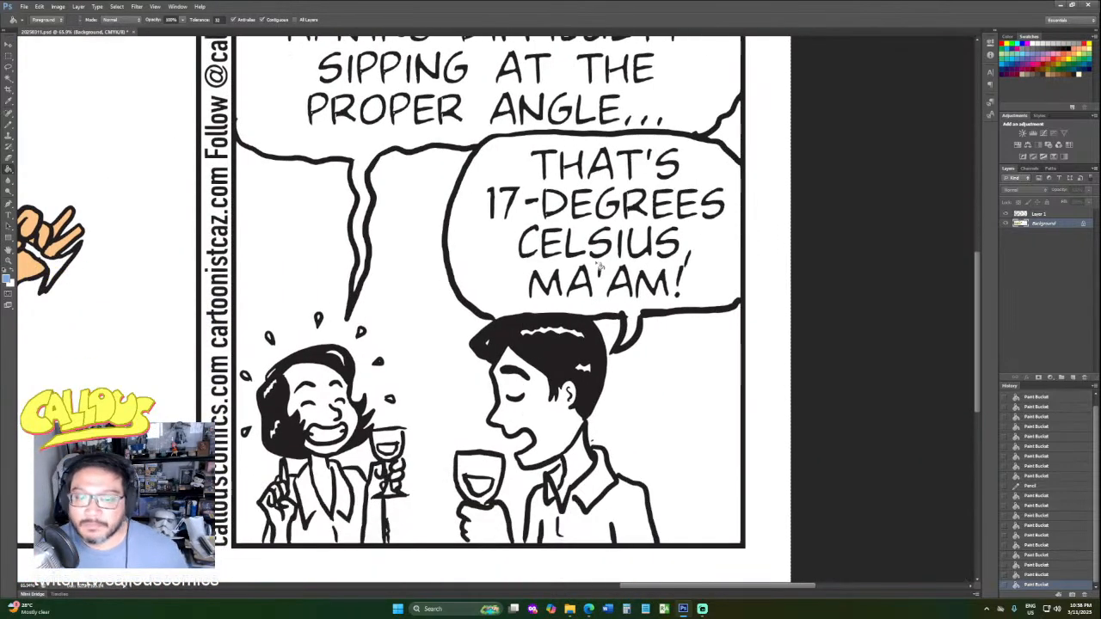
{"action": "left_click", "coordinate": [1082, 50]}
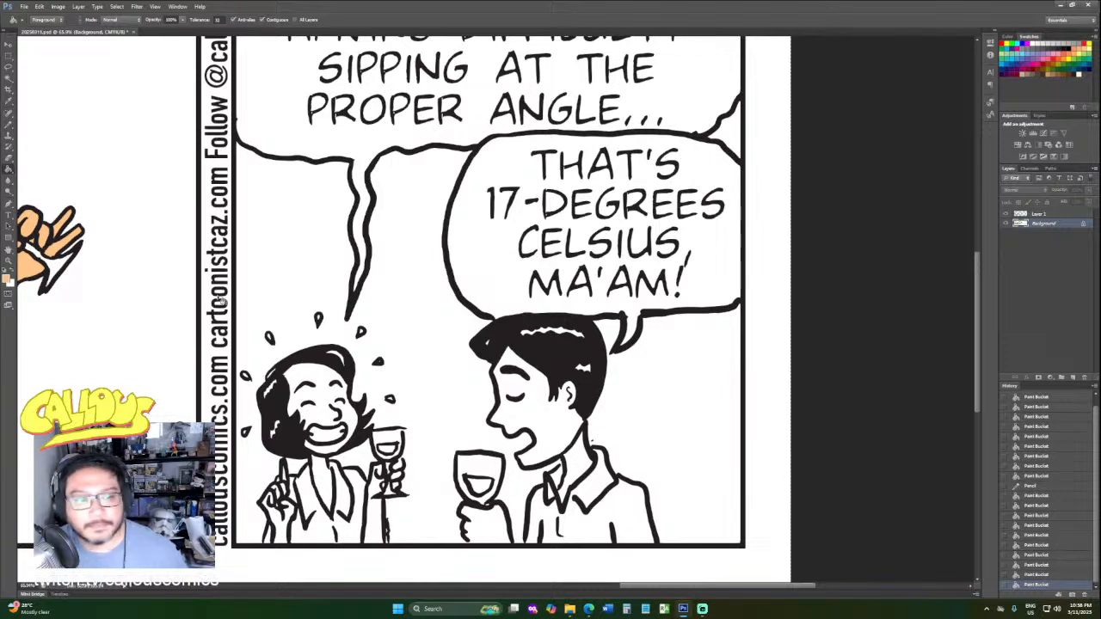
{"action": "left_click", "coordinate": [327, 402]}
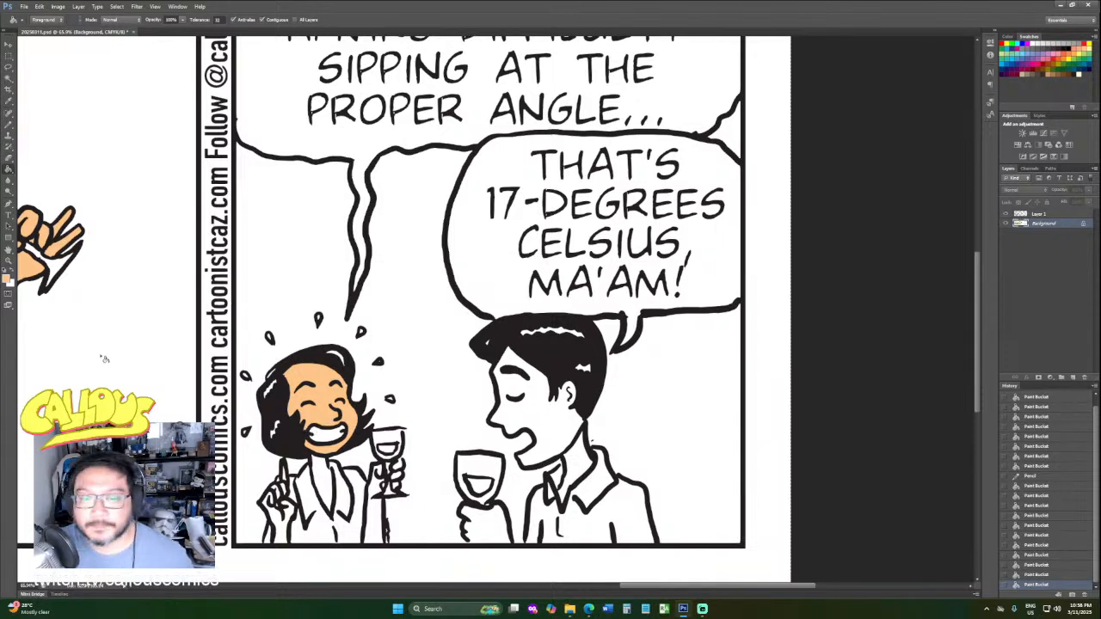
{"action": "left_click", "coordinate": [321, 486]}
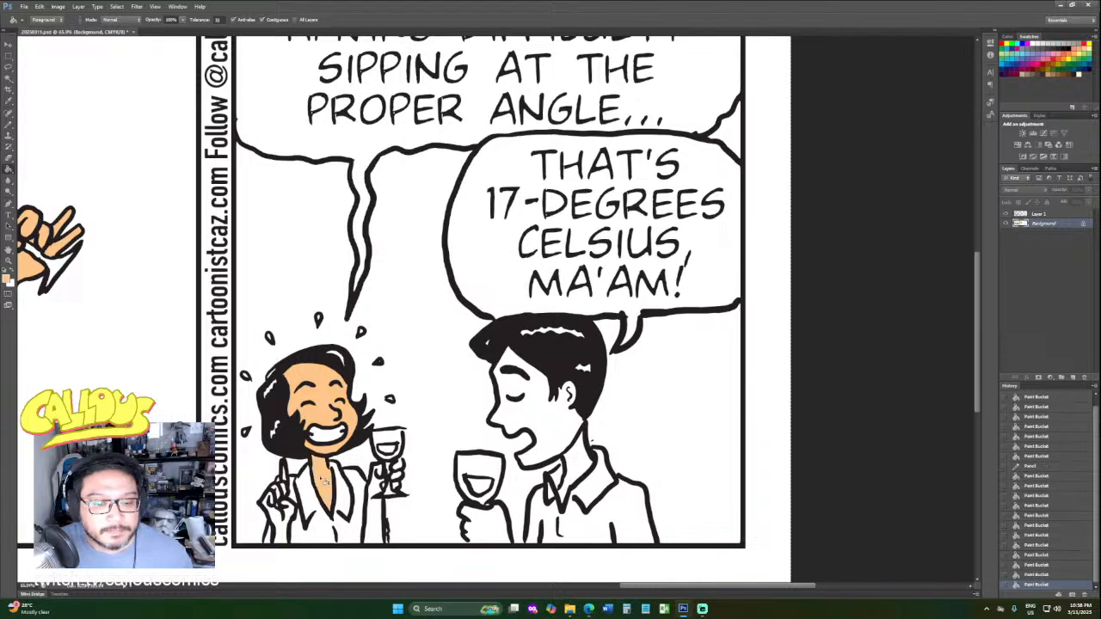
{"action": "left_click", "coordinate": [383, 507]}
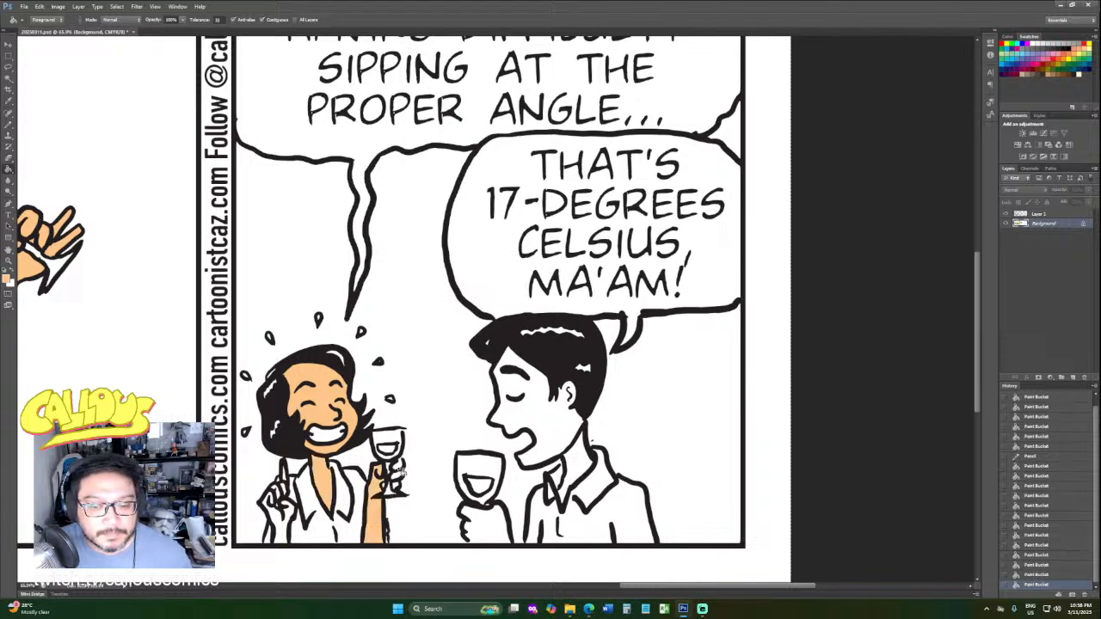
{"action": "left_click", "coordinate": [269, 530]}
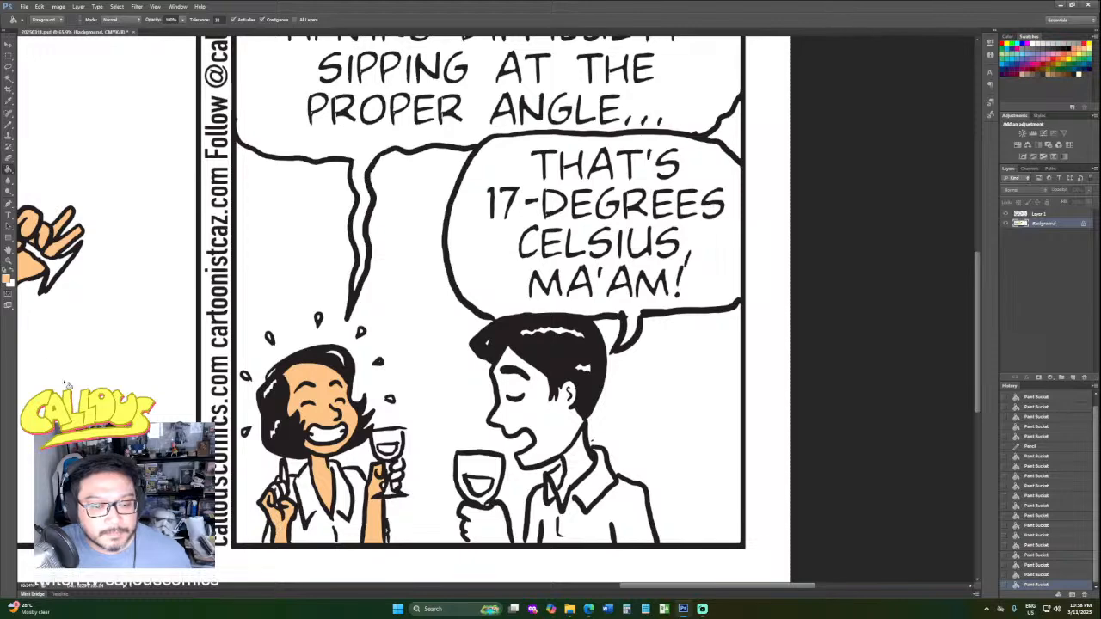
Fill the fingers of the fourth panel woman's raised, pointing hand with light orange.
{"action": "left_click", "coordinate": [9, 262]}
{"action": "left_click_drag", "start_coordinate": [250, 496], "coordinate": [368, 501]}
{"action": "scroll", "coordinate": [368, 501], "scroll_direction": "down", "scroll_amount": 3}
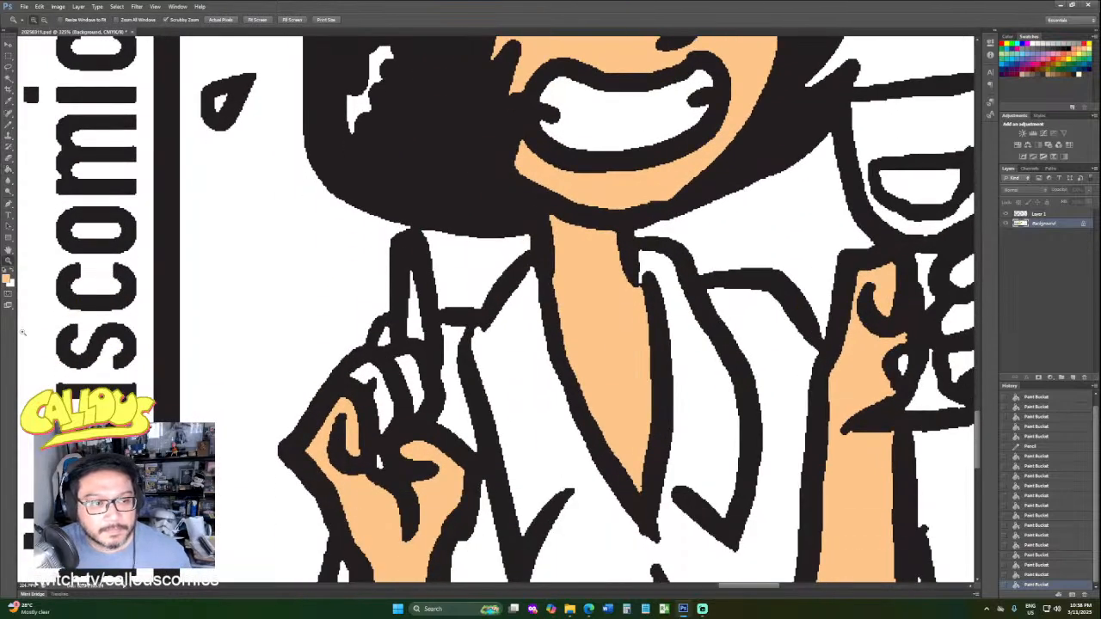
{"action": "left_click", "coordinate": [8, 169]}
{"action": "left_click", "coordinate": [383, 465]}
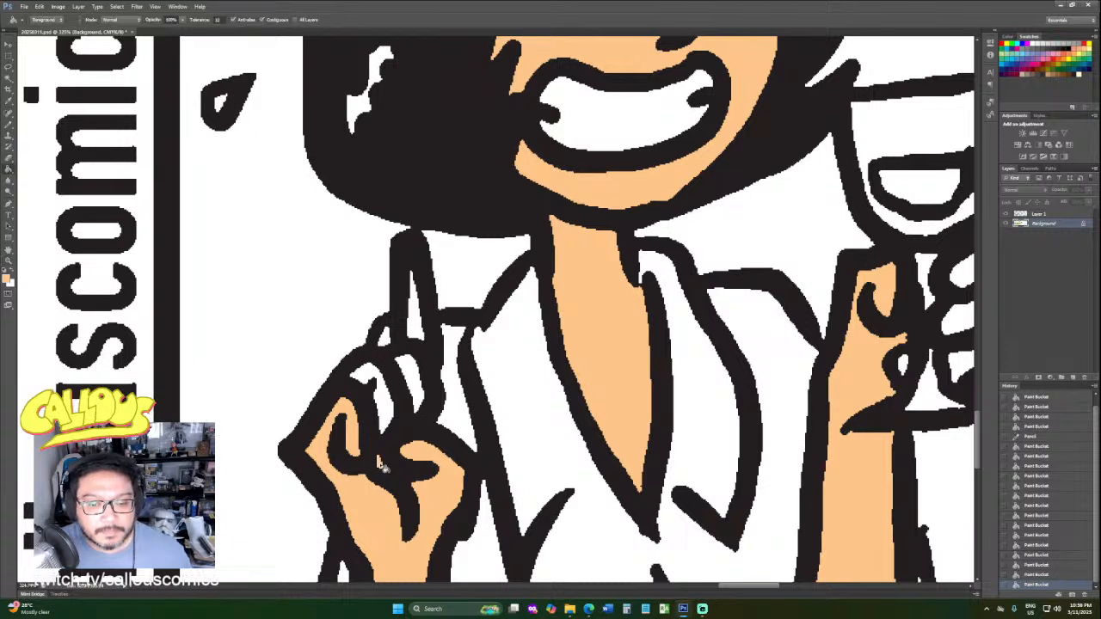
{"action": "left_click", "coordinate": [388, 405]}
{"action": "left_click", "coordinate": [415, 330]}
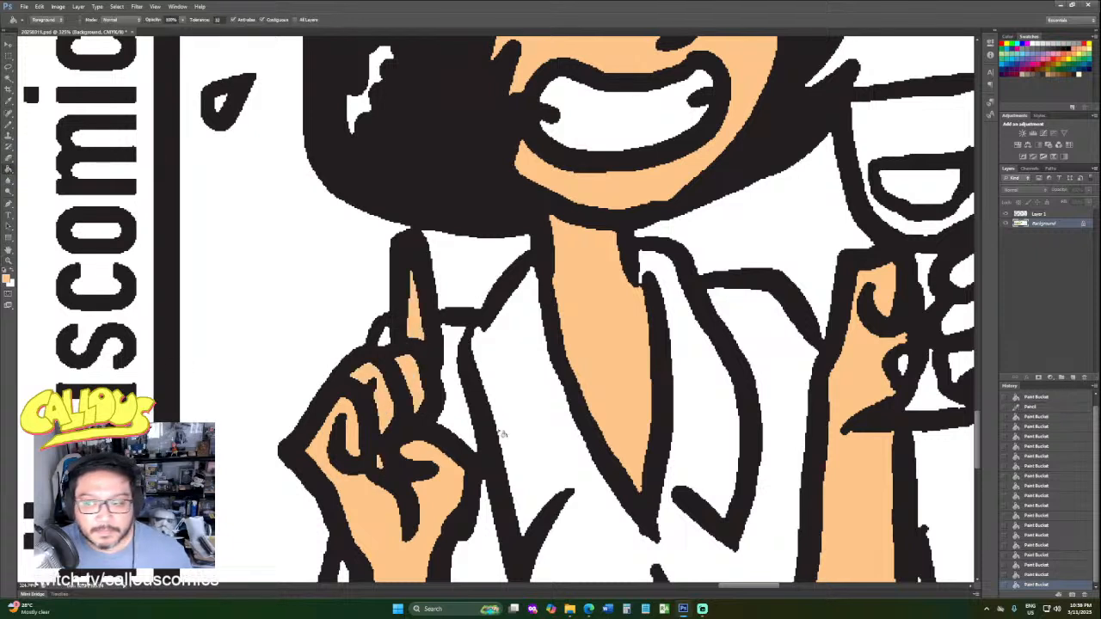
Fill the woman's fingers around her wine glass with light orange, closing the gap at the uppermost finger with the Pencil.
{"action": "left_click", "coordinate": [903, 366]}
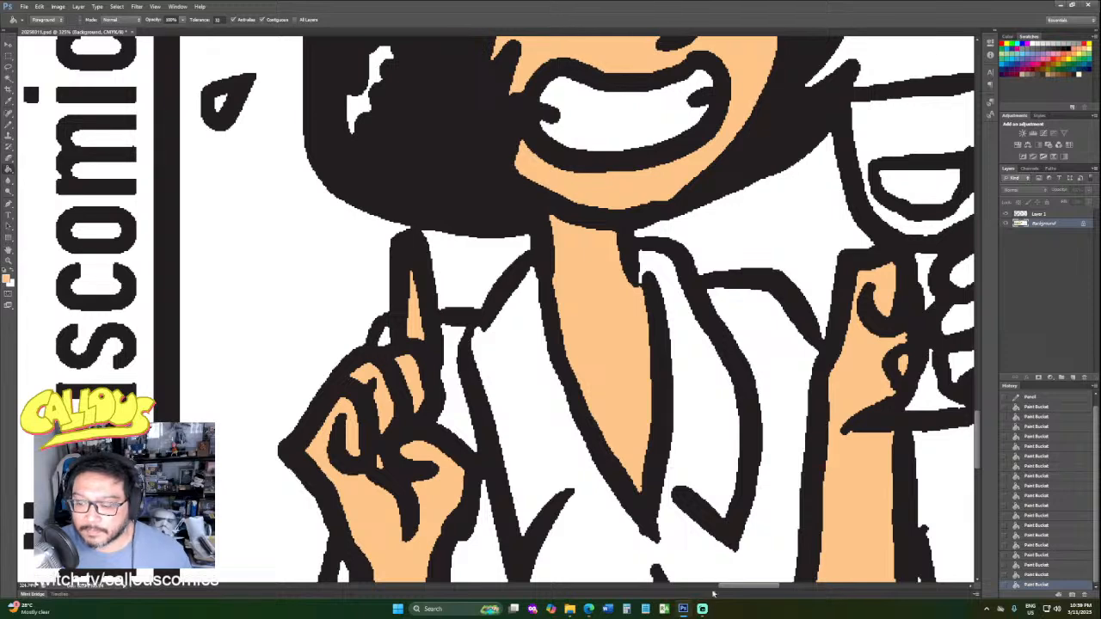
{"action": "left_click_drag", "start_coordinate": [731, 587], "coordinate": [753, 586]}
{"action": "left_click", "coordinate": [633, 368]}
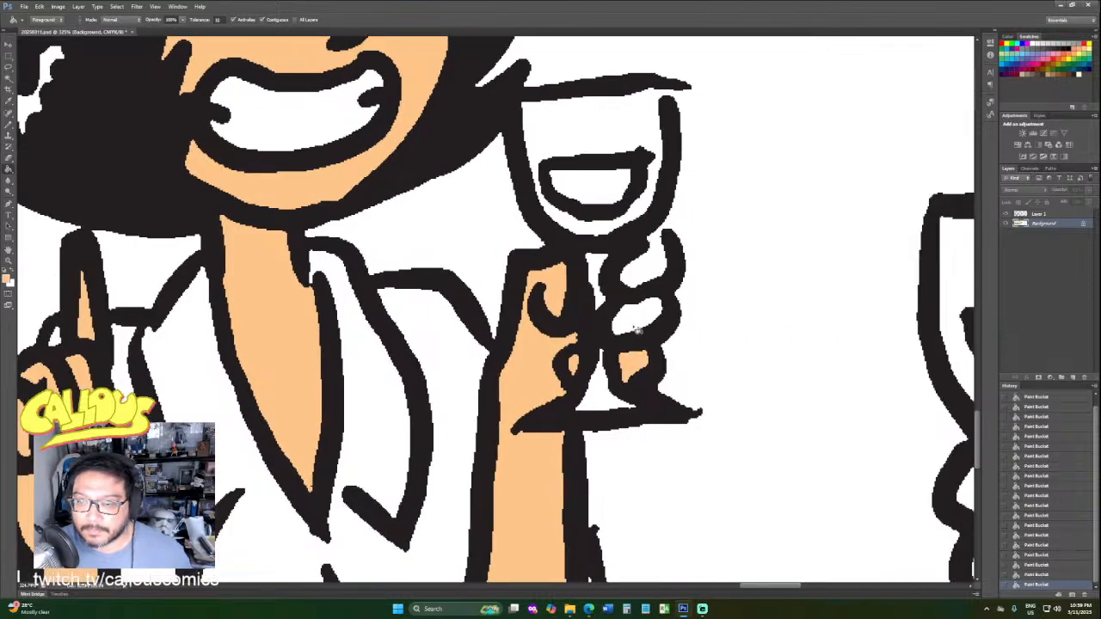
{"action": "left_click", "coordinate": [641, 320]}
{"action": "key", "text": "b"}
{"action": "left_click", "coordinate": [658, 234]}
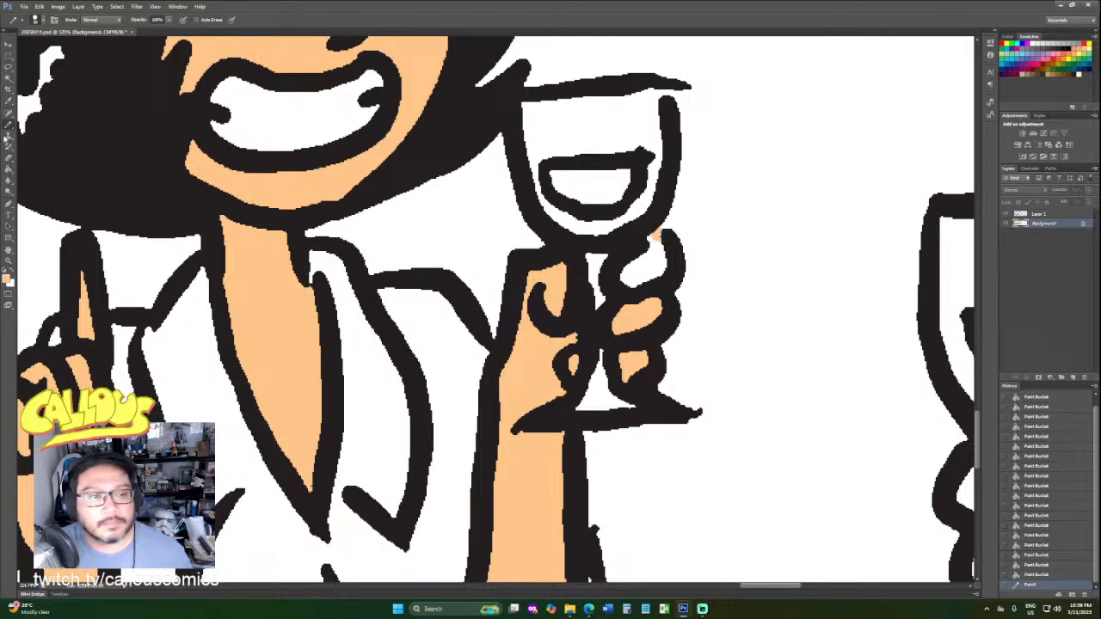
{"action": "left_click", "coordinate": [9, 169]}
{"action": "left_click", "coordinate": [660, 267]}
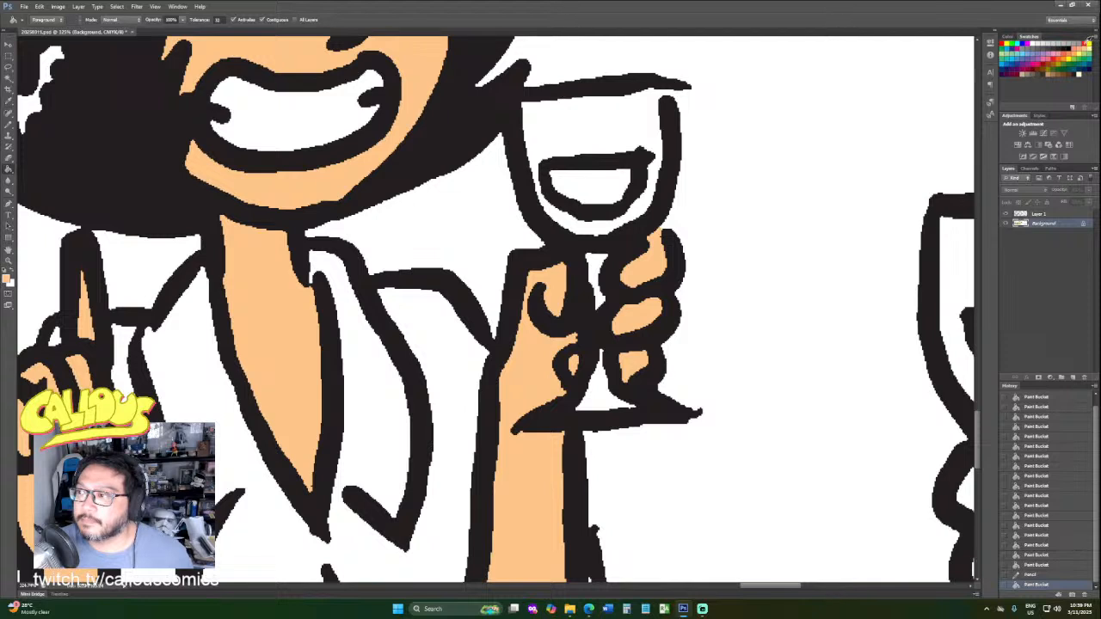
Fill the wine in the fourth panel woman's glass with red and close the gap below the glass rim with the black Pencil.
{"action": "left_click", "coordinate": [605, 184]}
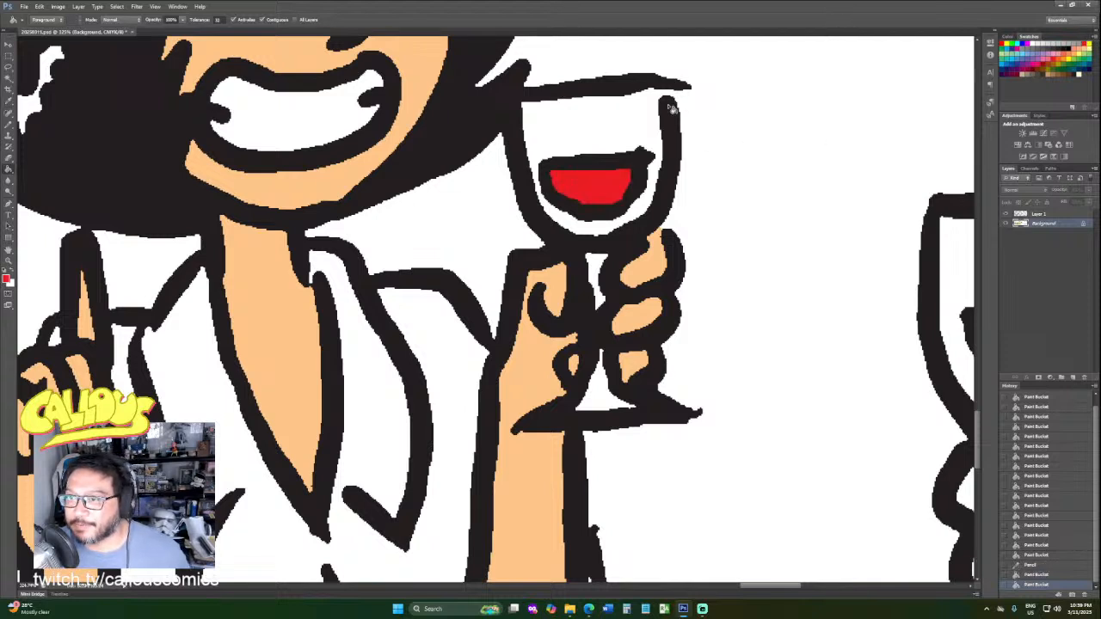
{"action": "left_click", "coordinate": [10, 125]}
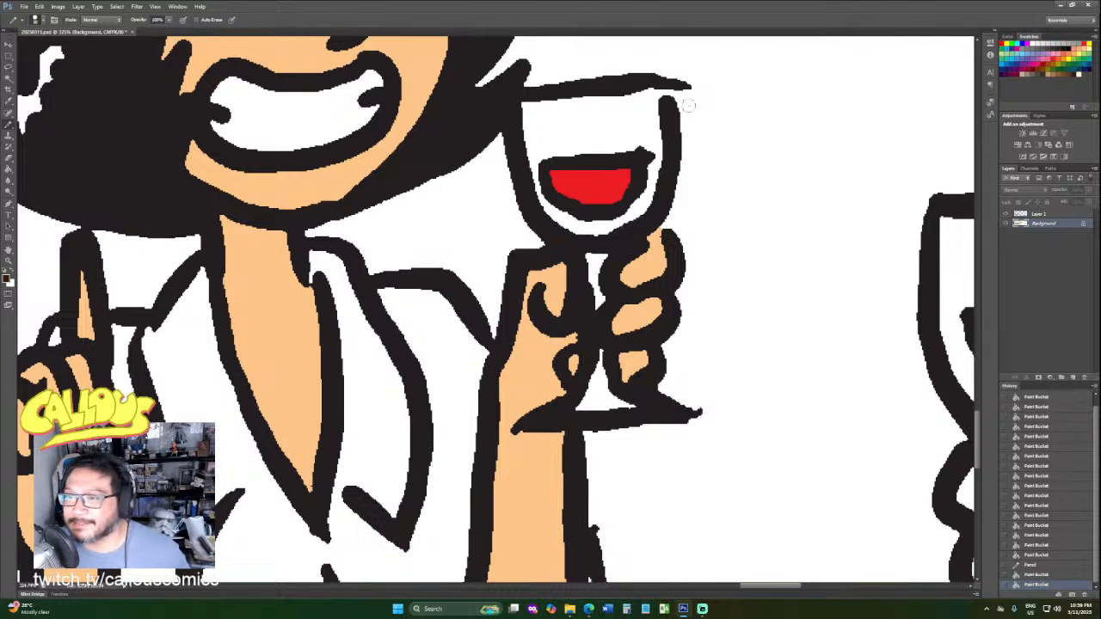
{"action": "left_click_drag", "start_coordinate": [669, 87], "coordinate": [666, 97]}
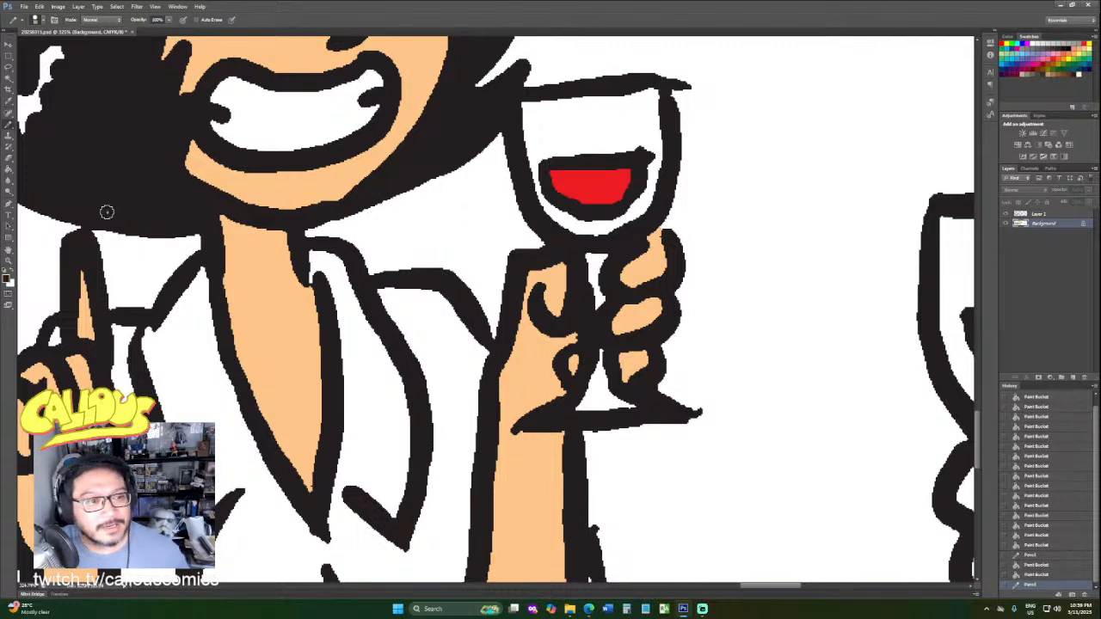
Fill the small sliver beside the woman's glass-holding forearm, just above the panel border, with light orange.
{"action": "left_click", "coordinate": [9, 169]}
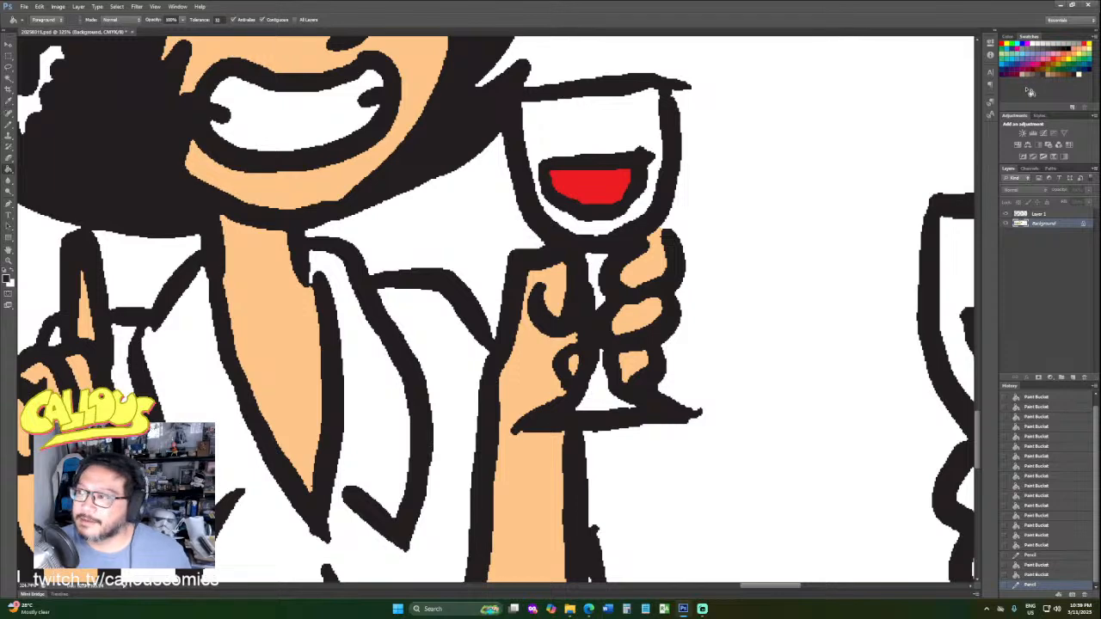
{"action": "scroll", "coordinate": [757, 301], "scroll_direction": "down", "scroll_amount": 4}
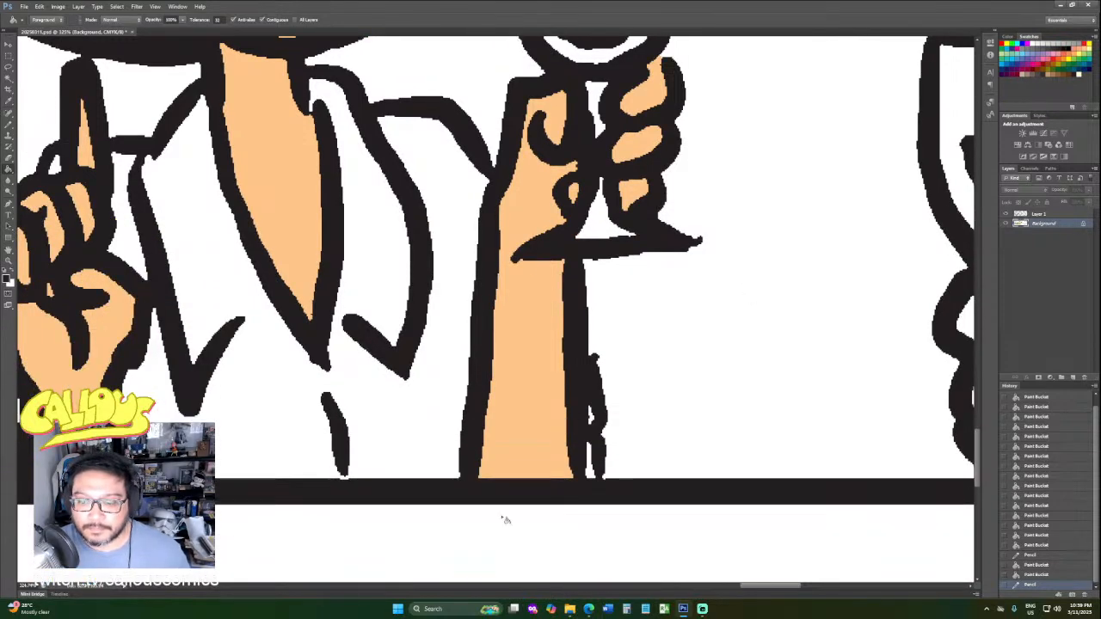
{"action": "left_click_drag", "start_coordinate": [750, 588], "coordinate": [788, 588]}
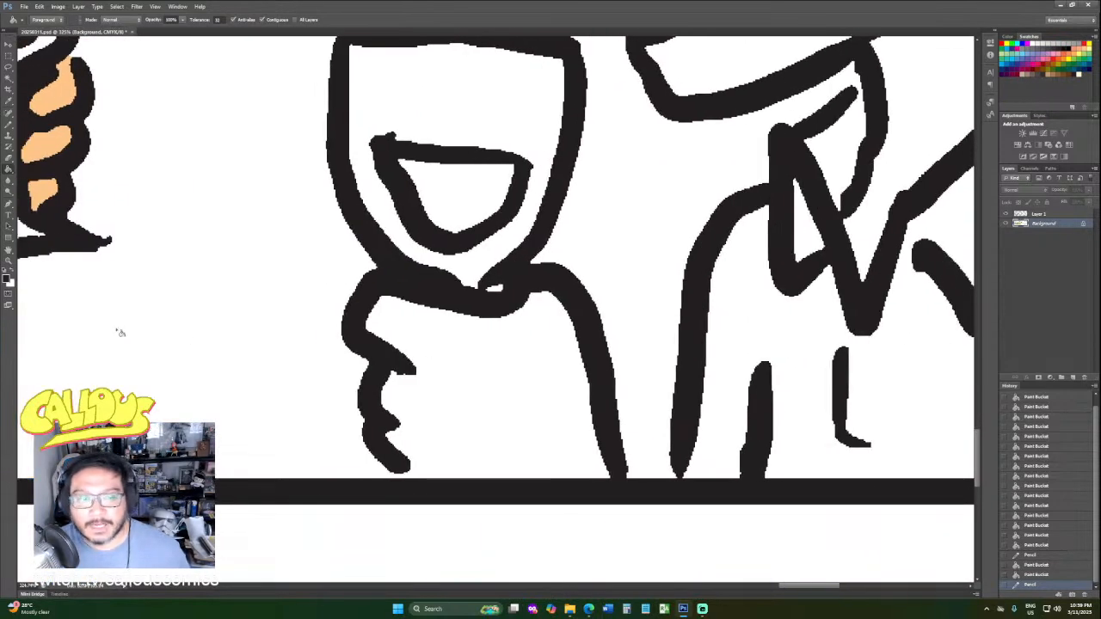
{"action": "left_click", "coordinate": [8, 261]}
{"action": "left_click_drag", "start_coordinate": [644, 245], "coordinate": [577, 347]}
{"action": "scroll", "coordinate": [575, 349], "scroll_direction": "up", "scroll_amount": 6}
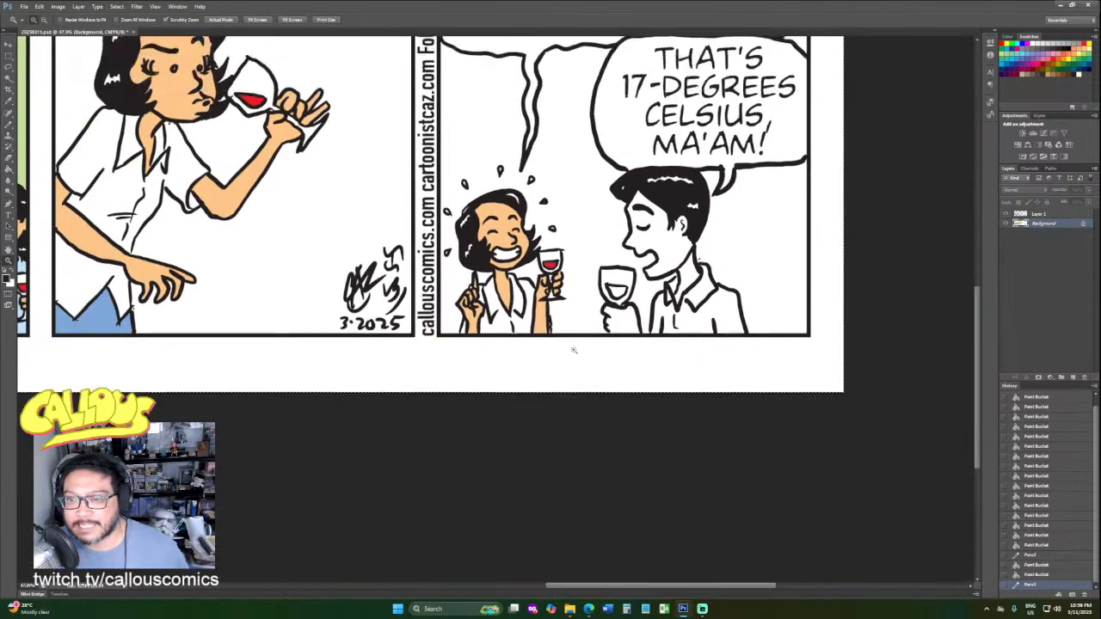
{"action": "scroll", "coordinate": [570, 357], "scroll_direction": "down", "scroll_amount": 3}
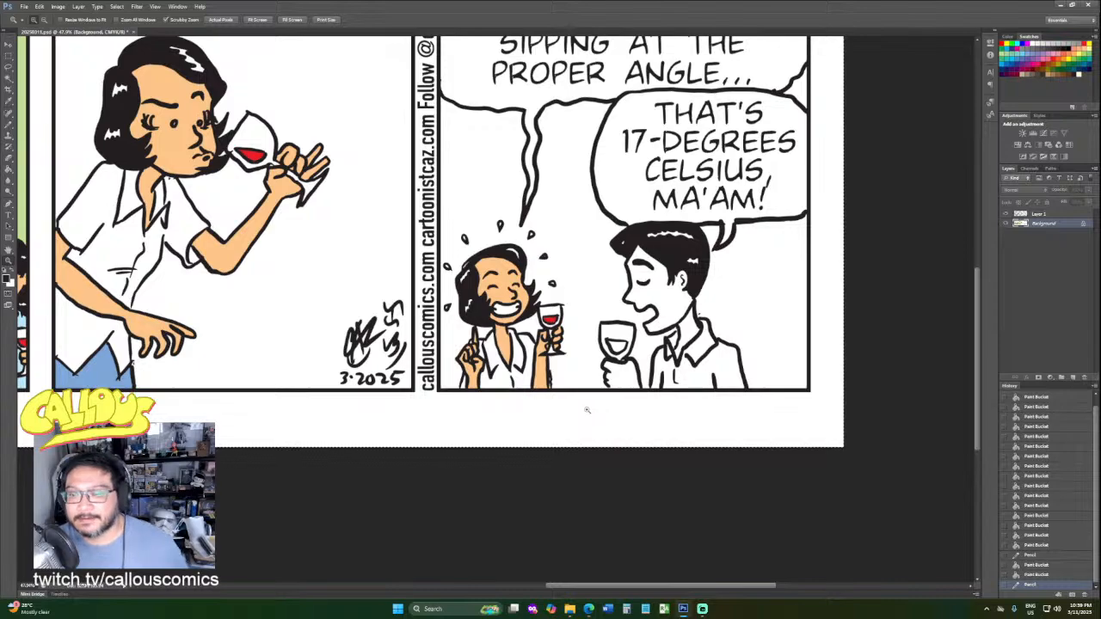
{"action": "left_click_drag", "start_coordinate": [540, 384], "coordinate": [617, 474]}
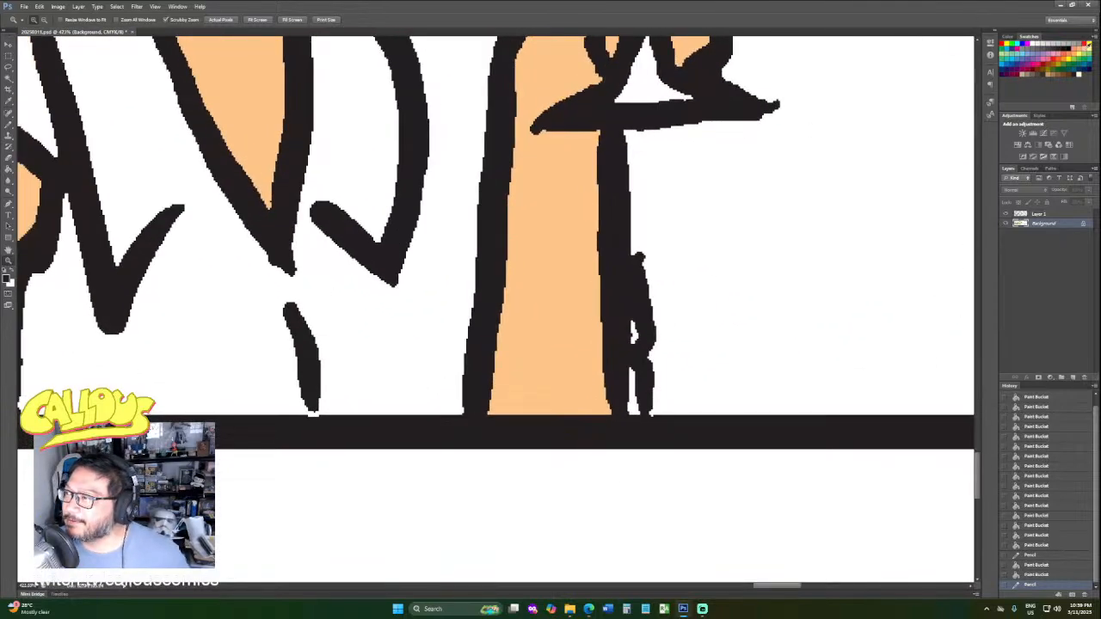
{"action": "left_click", "coordinate": [8, 171]}
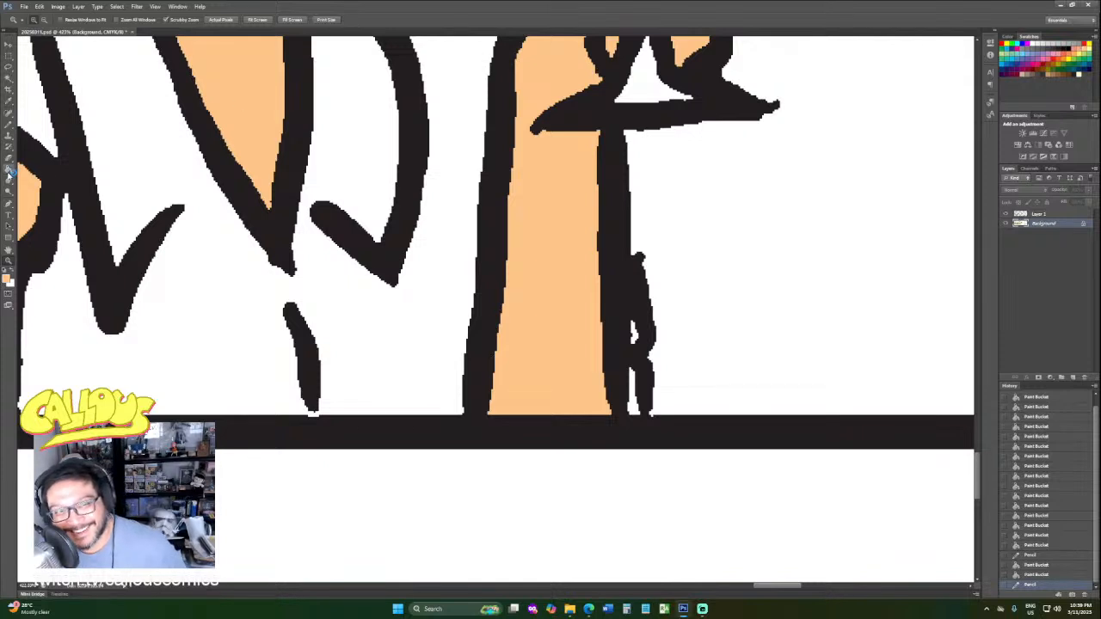
{"action": "left_click", "coordinate": [636, 383]}
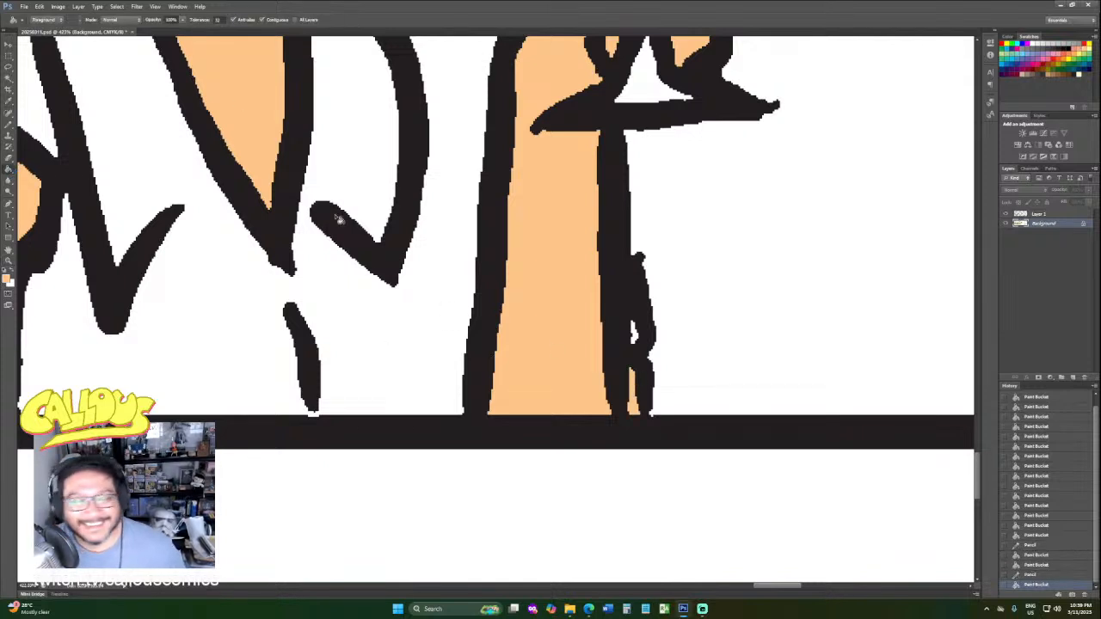
Set the fill colour to red and fill the wine in the fourth panel man's glass.
{"action": "left_click", "coordinate": [9, 259]}
{"action": "right_click", "coordinate": [392, 214]}
{"action": "left_click", "coordinate": [397, 215]}
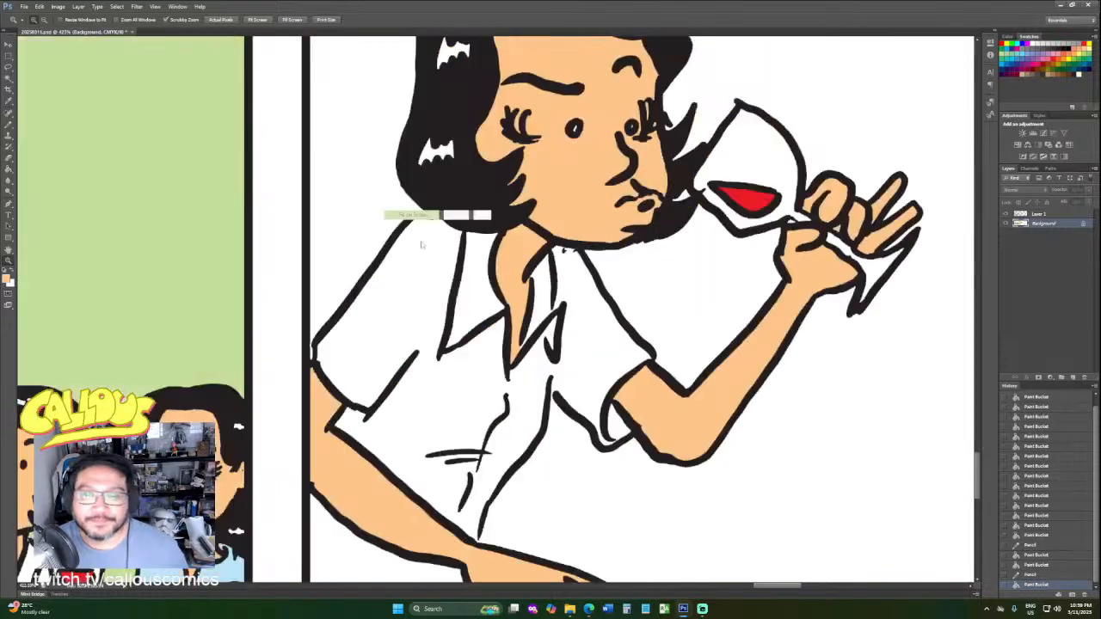
{"action": "left_click_drag", "start_coordinate": [874, 402], "coordinate": [972, 403]}
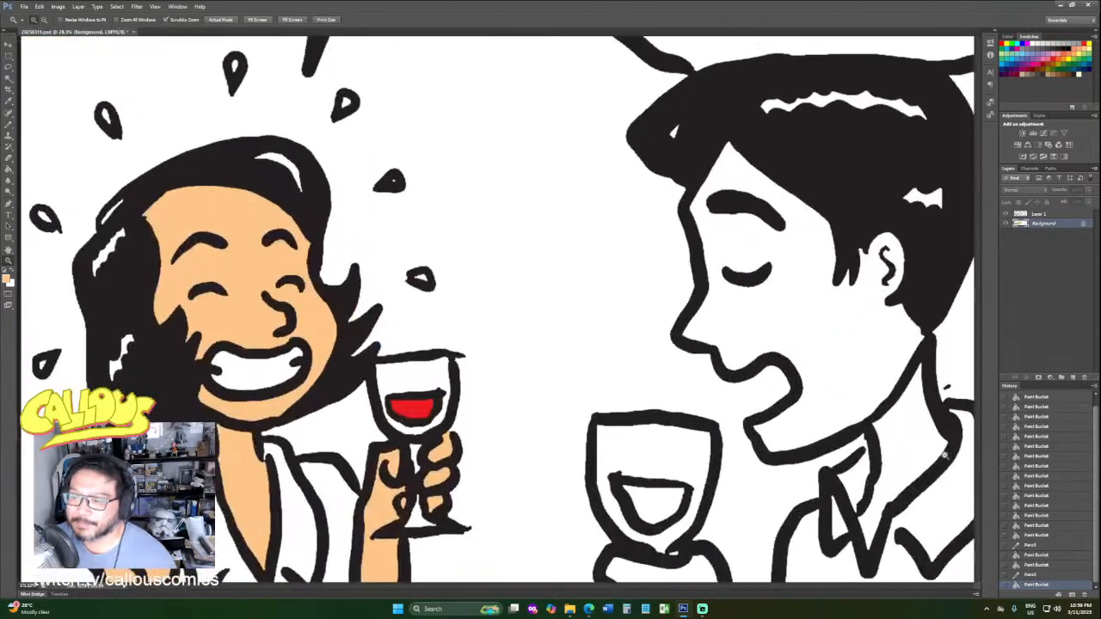
{"action": "scroll", "coordinate": [816, 358], "scroll_direction": "down", "scroll_amount": 3}
{"action": "left_click", "coordinate": [1083, 43]}
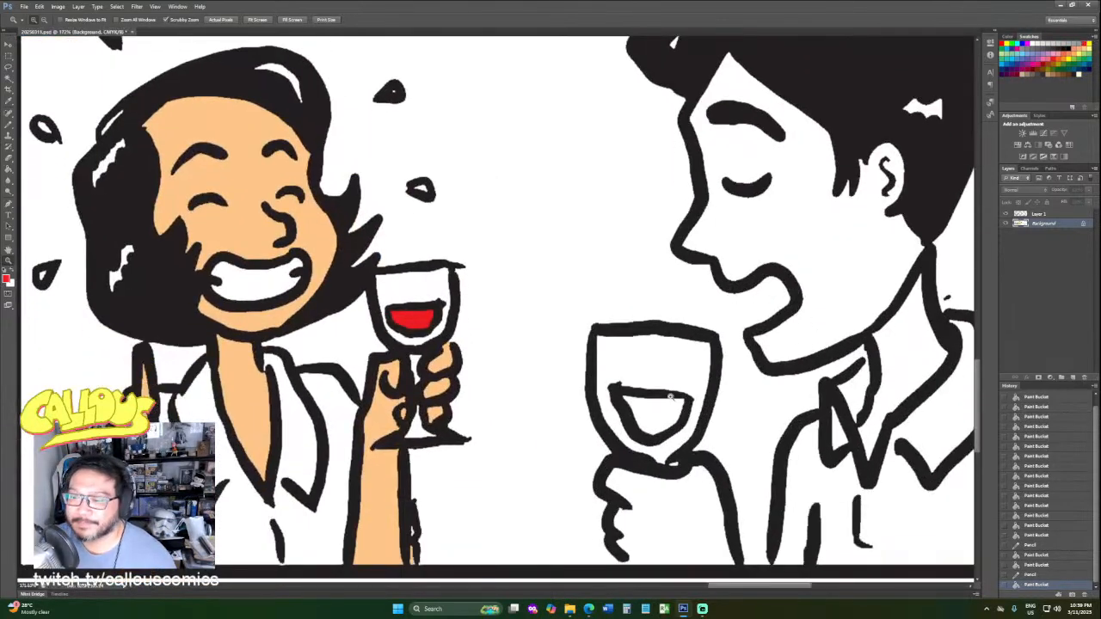
{"action": "left_click", "coordinate": [12, 172]}
{"action": "left_click", "coordinate": [664, 409]}
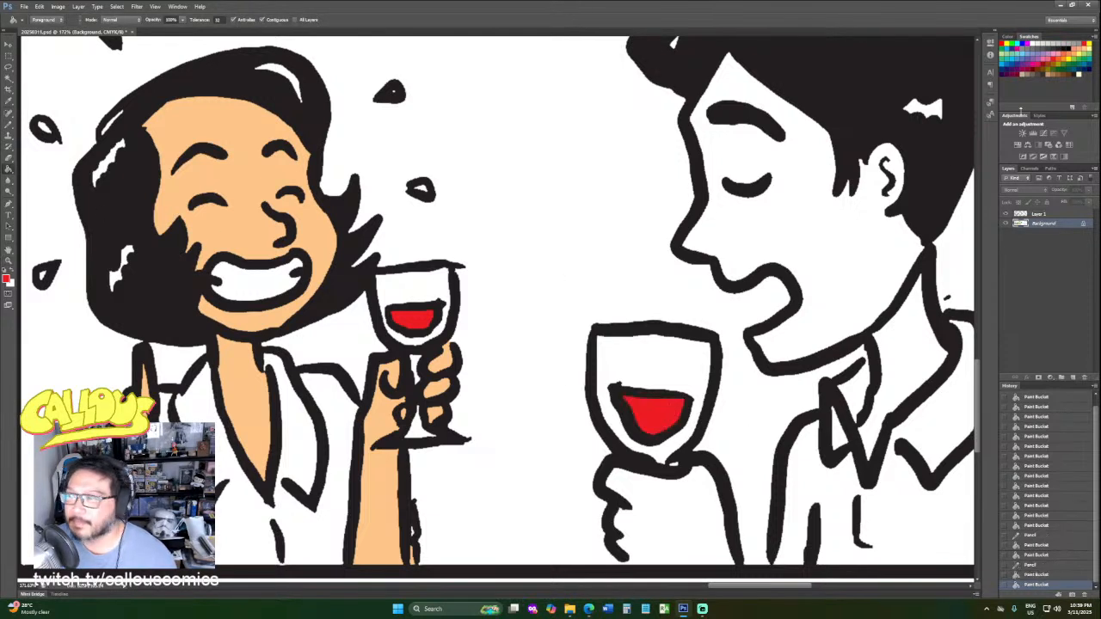
Fill the fourth panel man's face, neck and glass-holding hand with light orange, closing the gap below his fingers with the Pencil.
{"action": "left_click", "coordinate": [809, 218]}
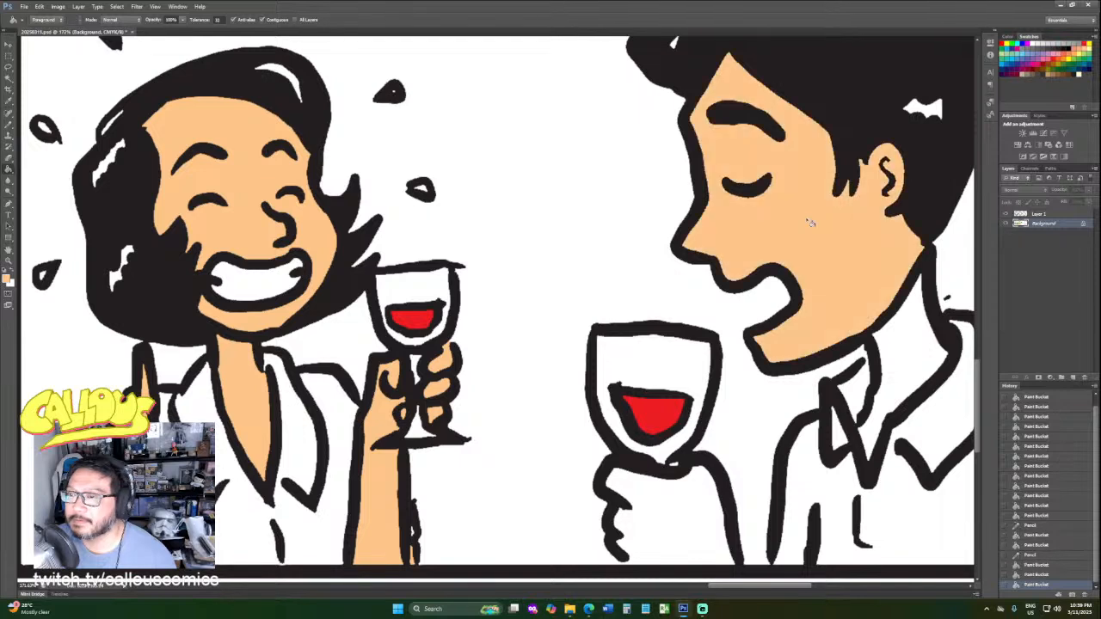
{"action": "scroll", "coordinate": [860, 370], "scroll_direction": "down", "scroll_amount": 1}
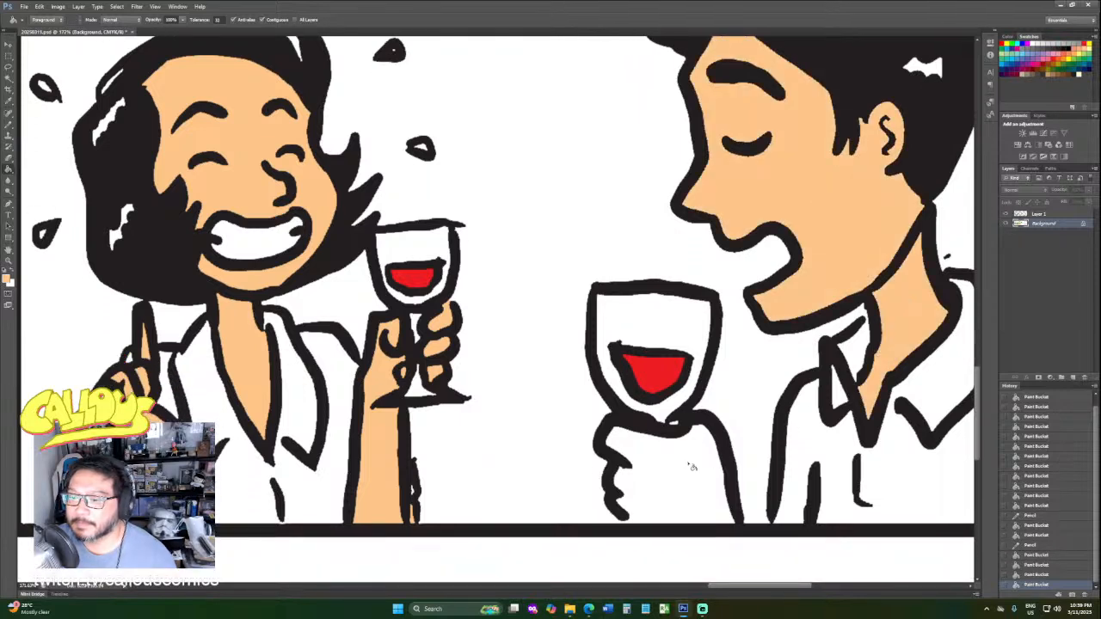
{"action": "left_click", "coordinate": [693, 467]}
{"action": "key", "text": "ctrl+z"}
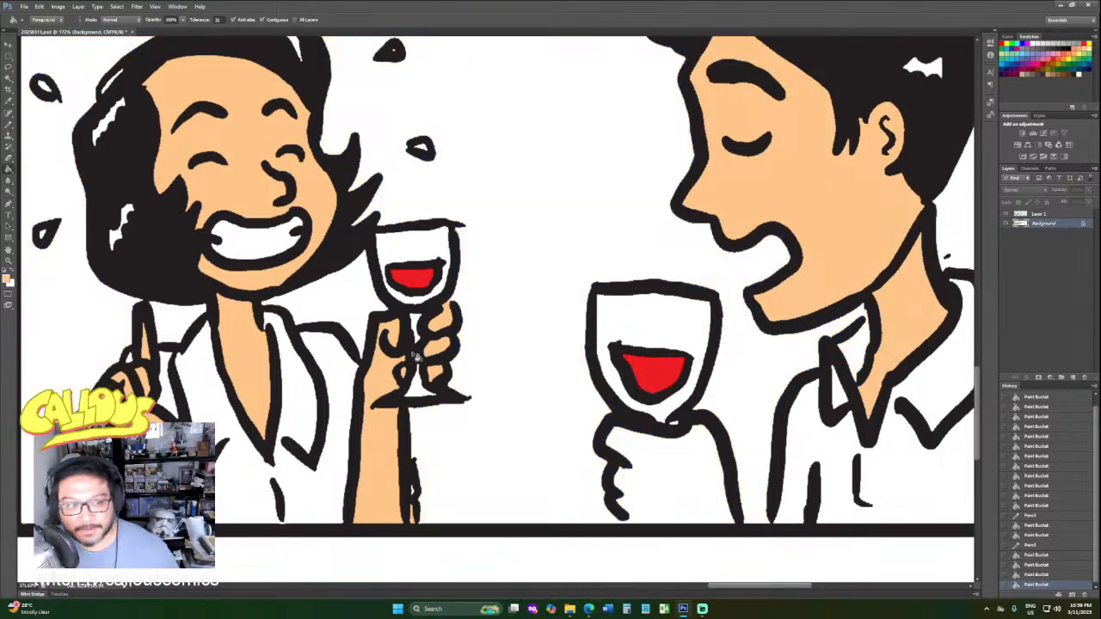
{"action": "left_click", "coordinate": [7, 124]}
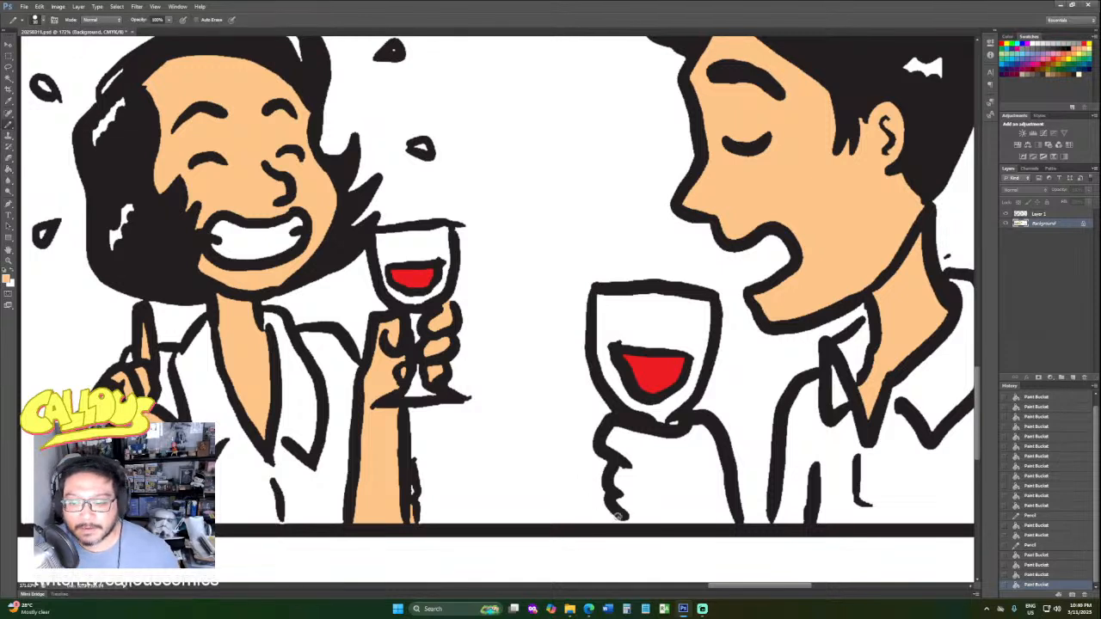
{"action": "left_click", "coordinate": [630, 521]}
{"action": "key", "text": "g"}
{"action": "left_click", "coordinate": [693, 516]}
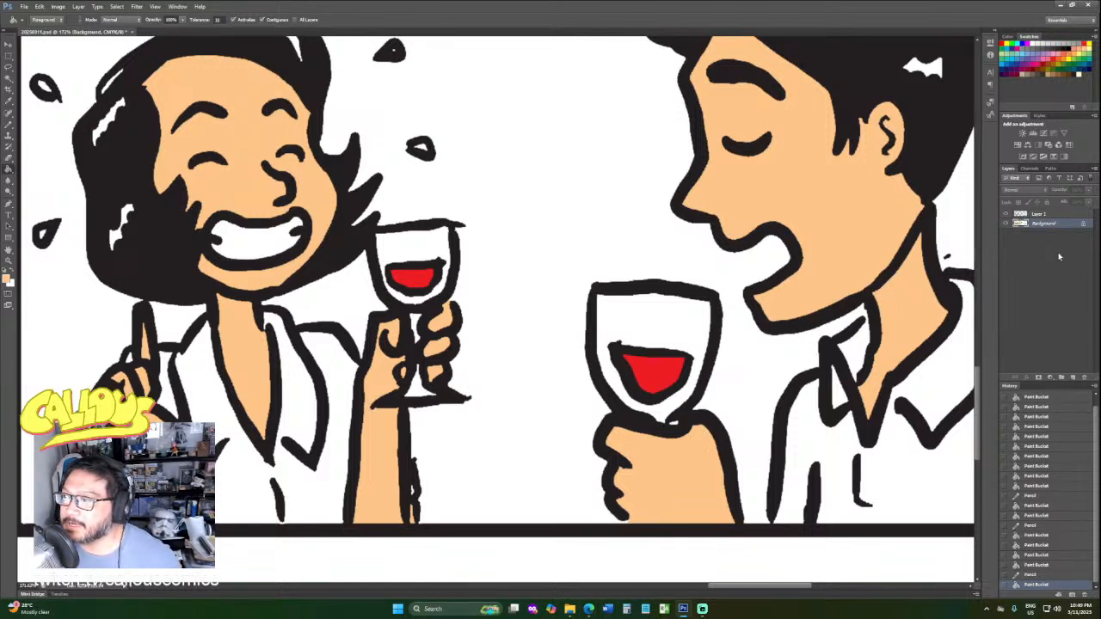
Set the drawing colour to black and close the gap in the fourth panel man's collar line with the Pencil.
{"action": "left_click", "coordinate": [1077, 74]}
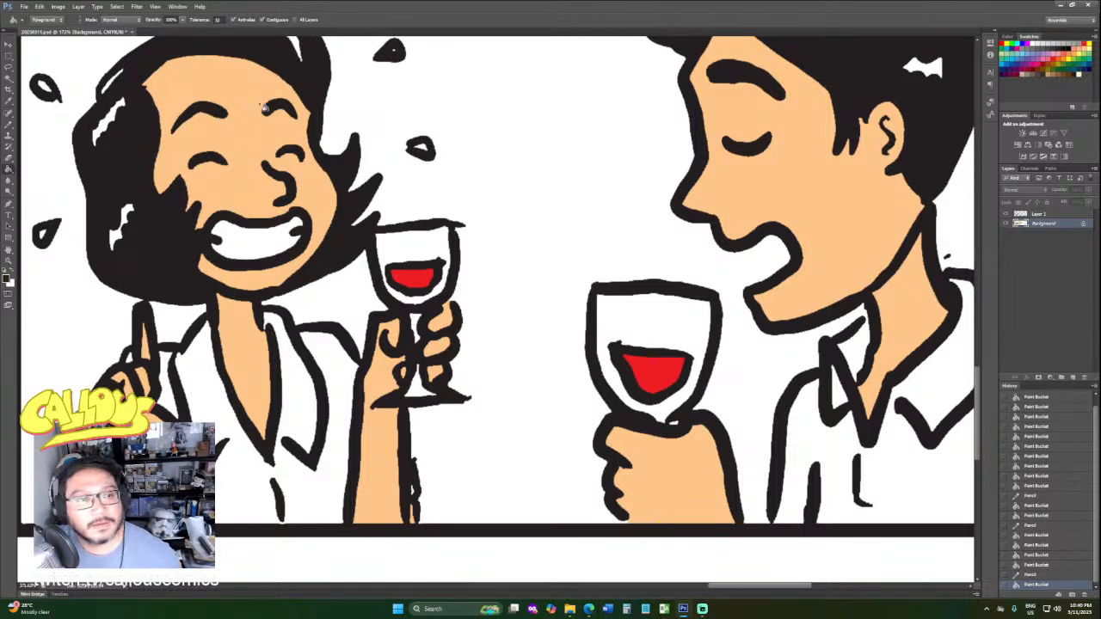
{"action": "left_click", "coordinate": [12, 126]}
{"action": "left_click", "coordinate": [864, 318]}
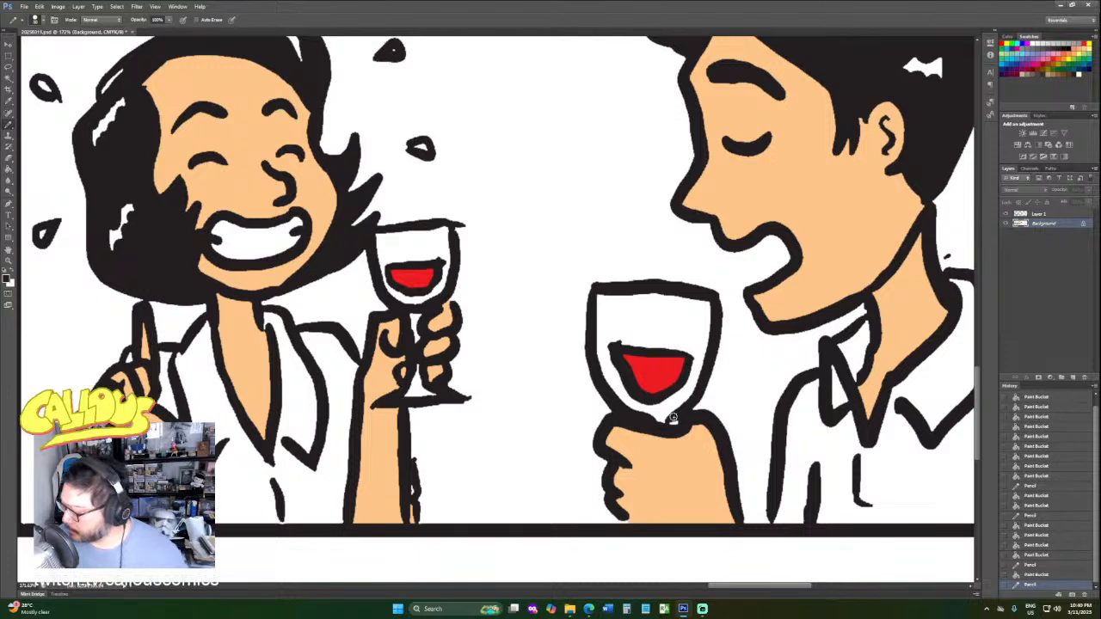
{"action": "scroll", "coordinate": [669, 413], "scroll_direction": "down", "scroll_amount": 2}
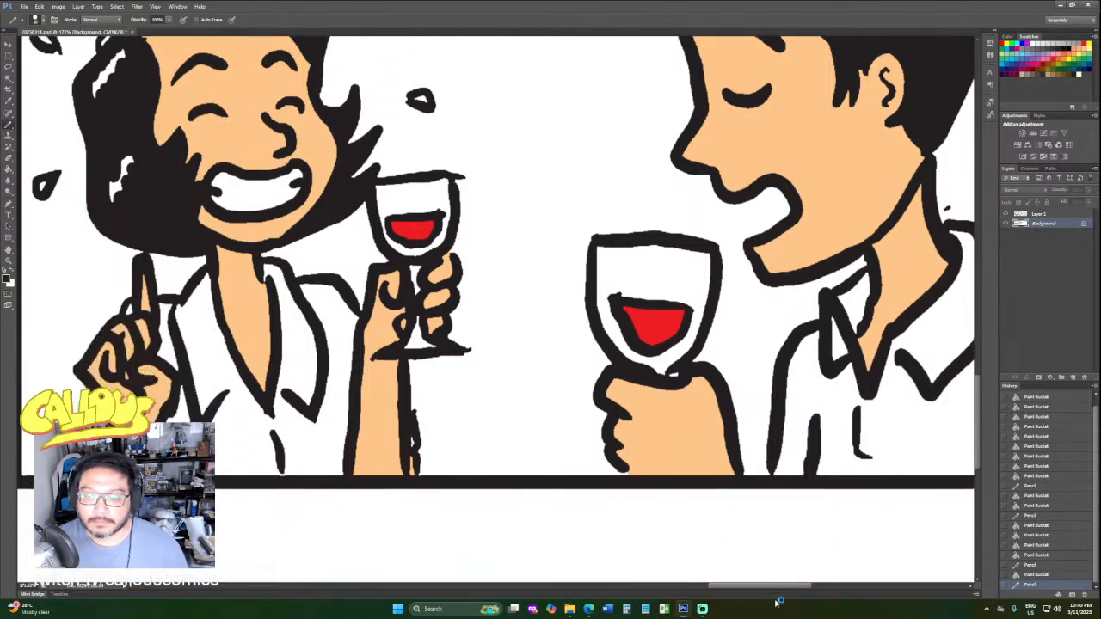
{"action": "left_click_drag", "start_coordinate": [772, 591], "coordinate": [733, 591]}
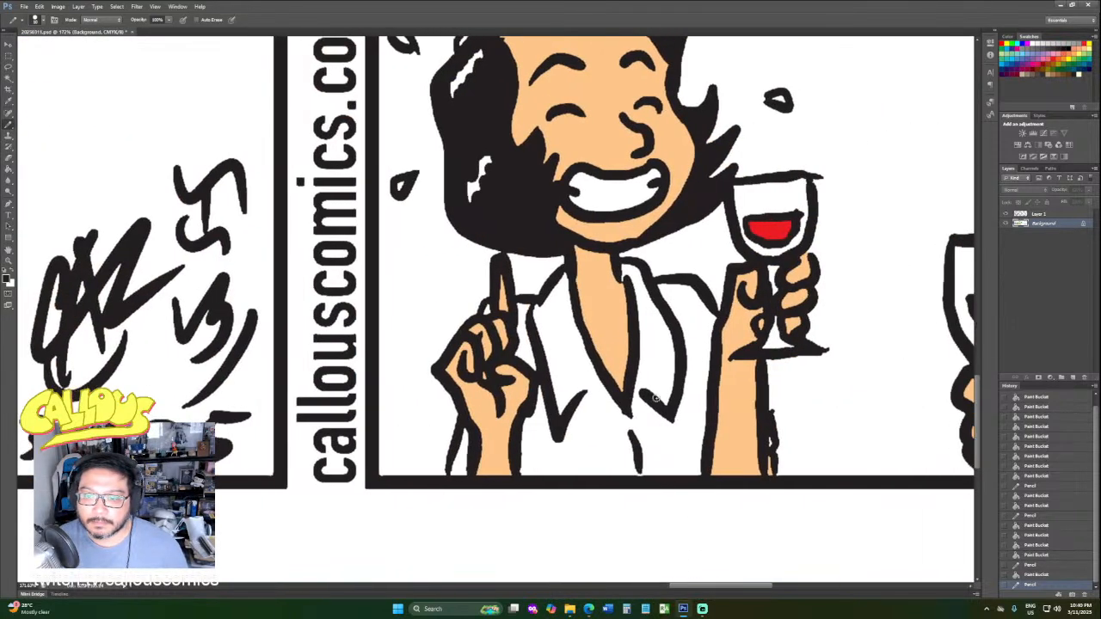
{"action": "right_click", "coordinate": [656, 398]}
{"action": "left_click", "coordinate": [537, 507]}
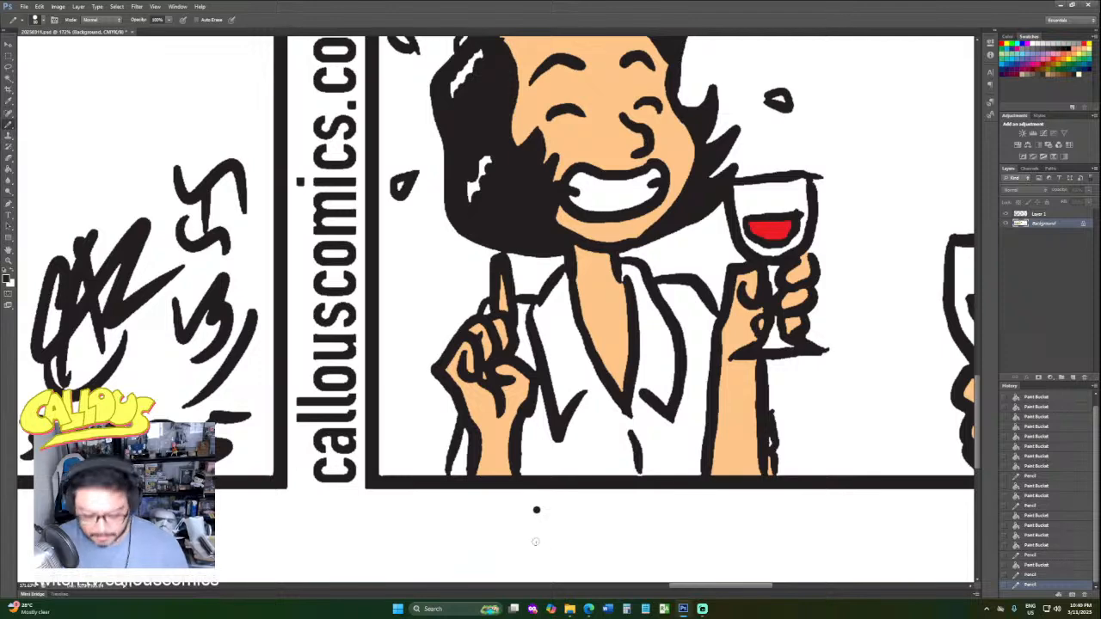
{"action": "key", "text": "ctrl+z"}
Sample the light green of the first panel's background and fill the fourth panel's two upper corners beside the speech balloon with it.
{"action": "left_click", "coordinate": [9, 259]}
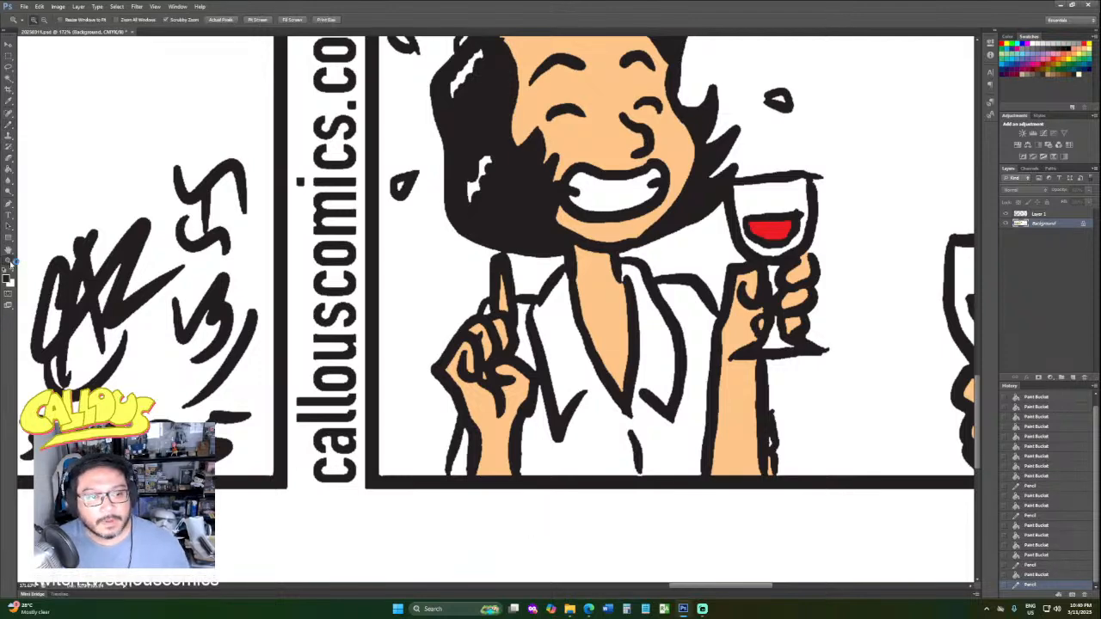
{"action": "right_click", "coordinate": [338, 341]}
{"action": "left_click", "coordinate": [344, 345]}
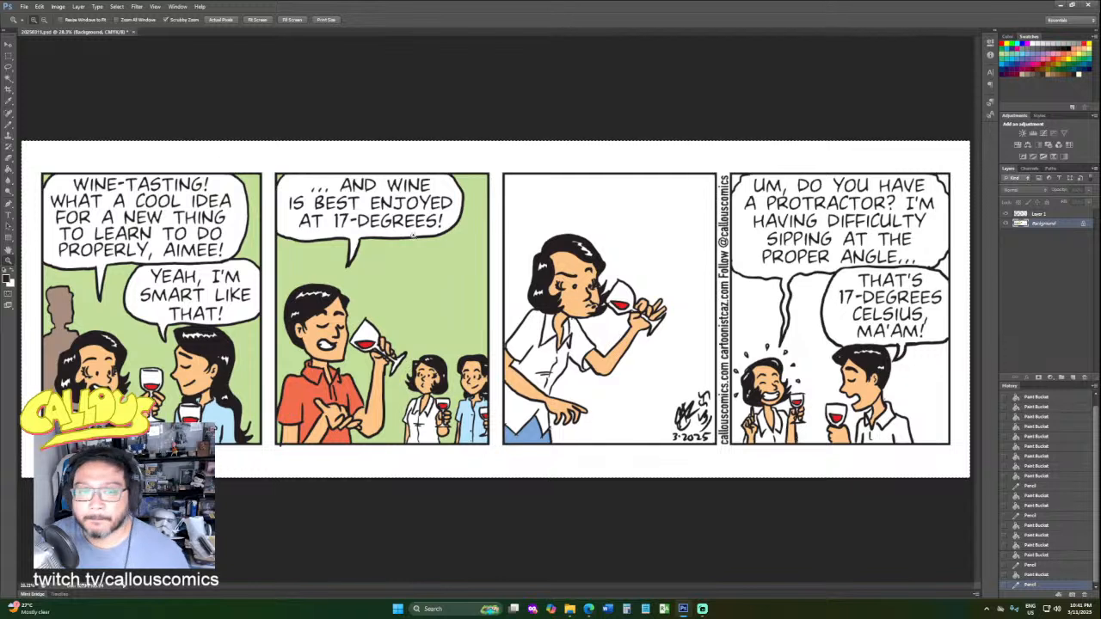
{"action": "left_click", "coordinate": [10, 101]}
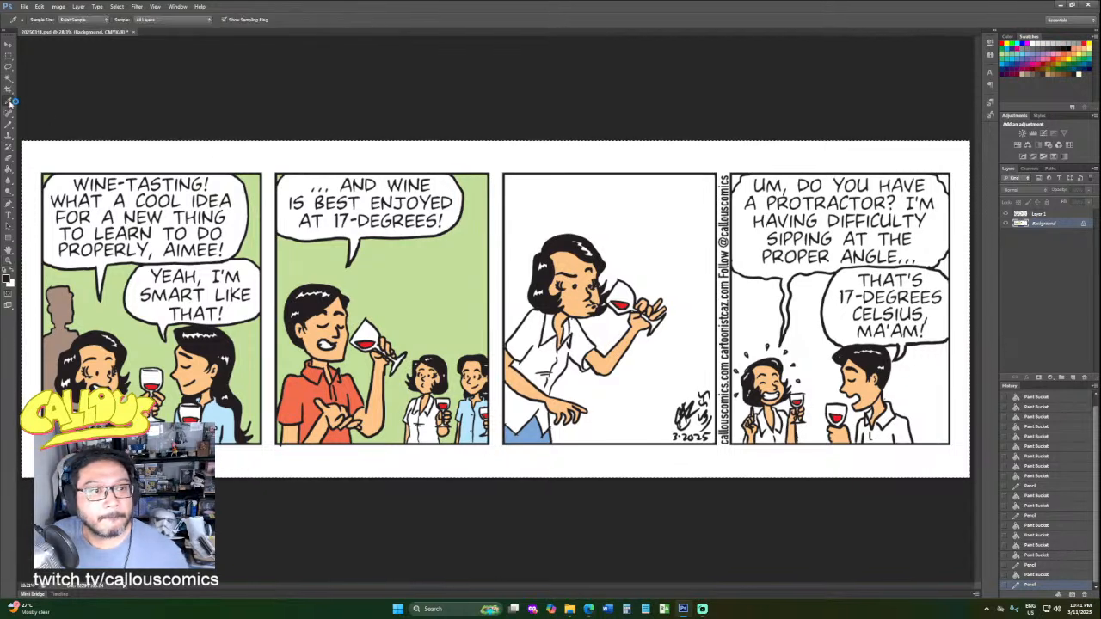
{"action": "left_click", "coordinate": [189, 324]}
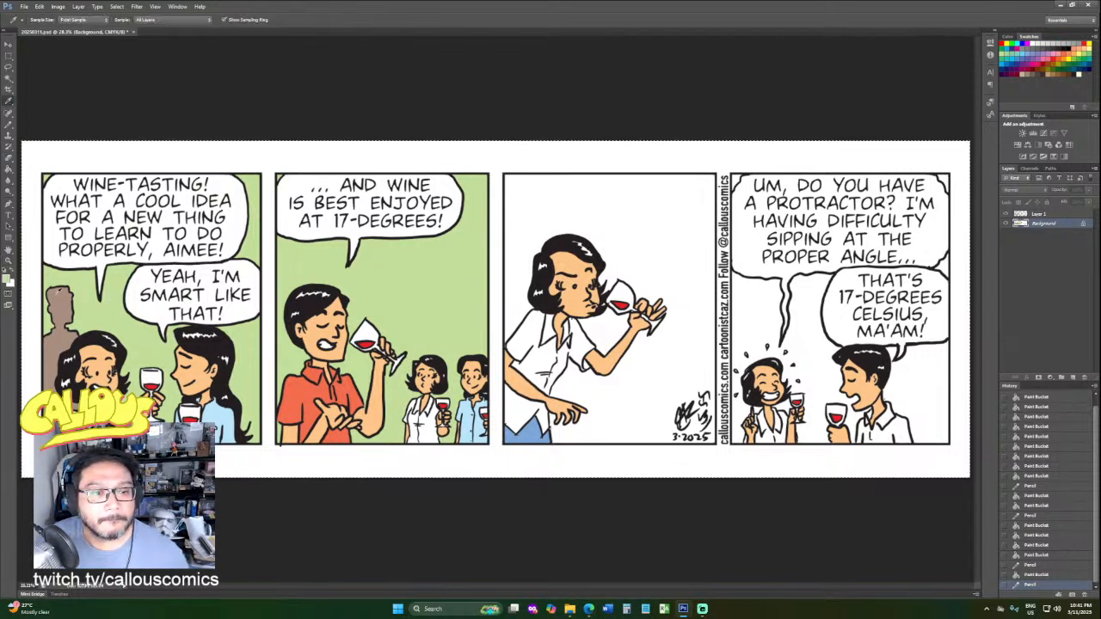
{"action": "left_click", "coordinate": [8, 170]}
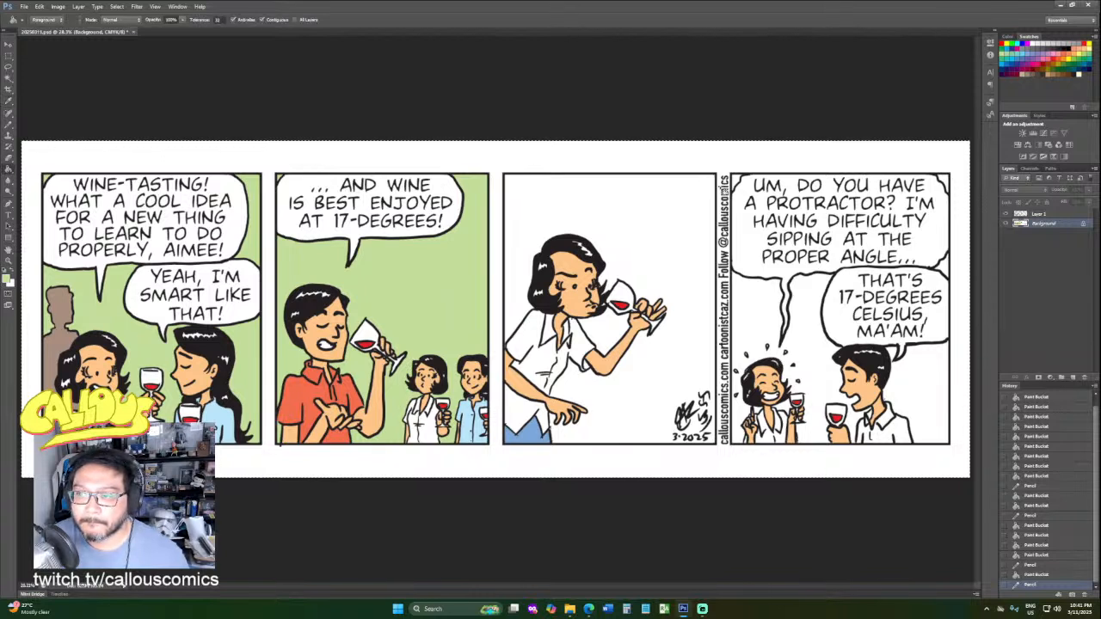
{"action": "left_click", "coordinate": [738, 187]}
{"action": "left_click", "coordinate": [947, 182]}
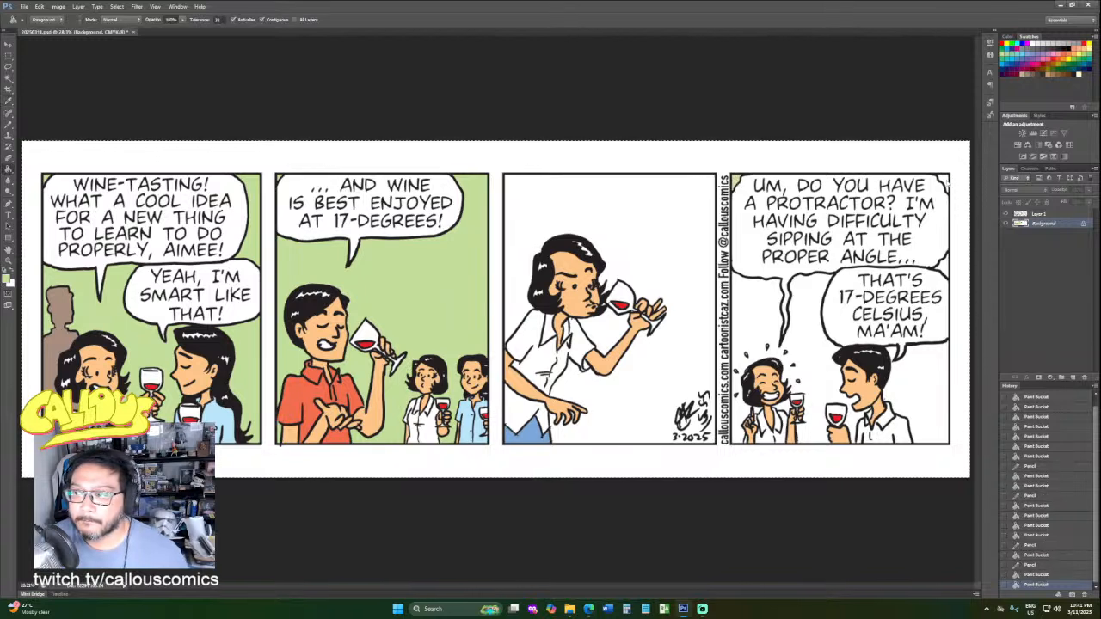
Clear the selection and fill the fourth panel's remaining background, including the gaps between the balloons and around the woman's arms, with light green.
{"action": "left_click", "coordinate": [10, 57]}
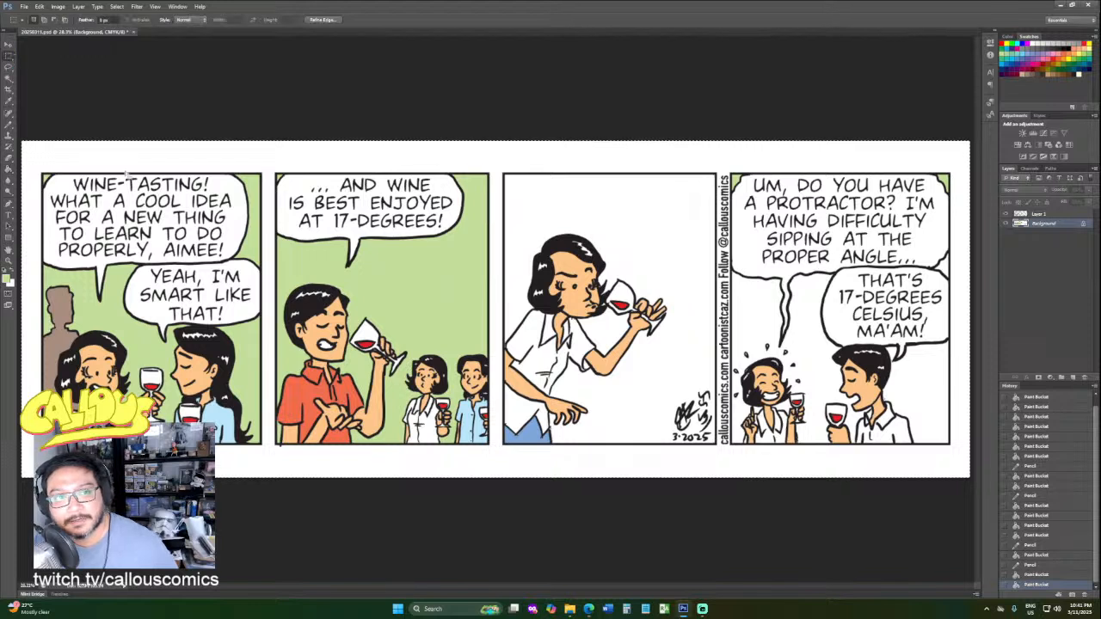
{"action": "left_click", "coordinate": [129, 160]}
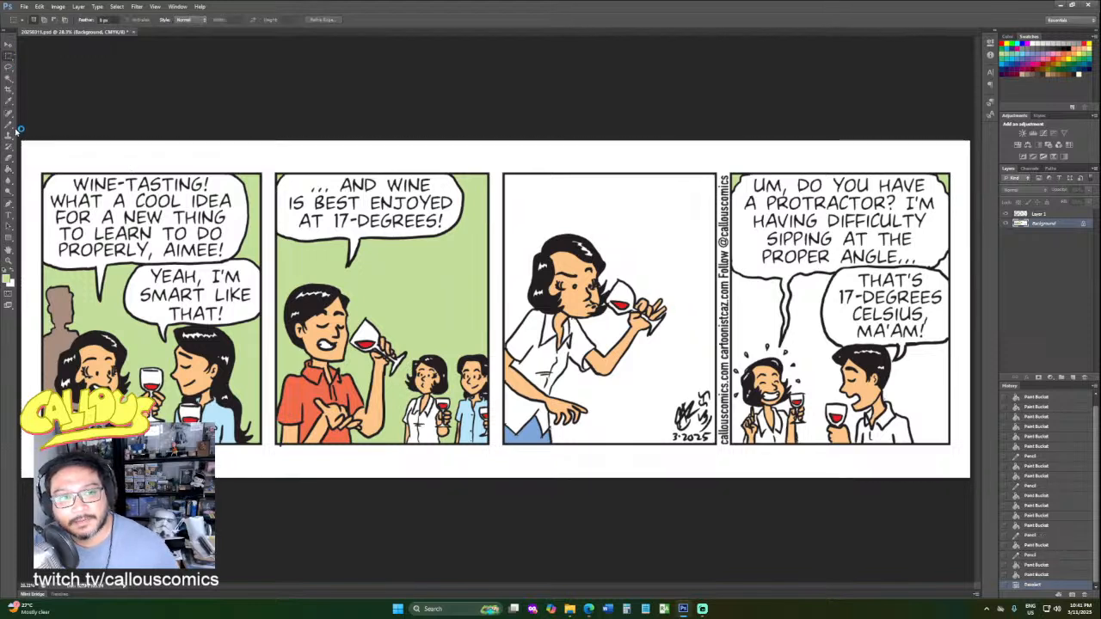
{"action": "left_click", "coordinate": [9, 169]}
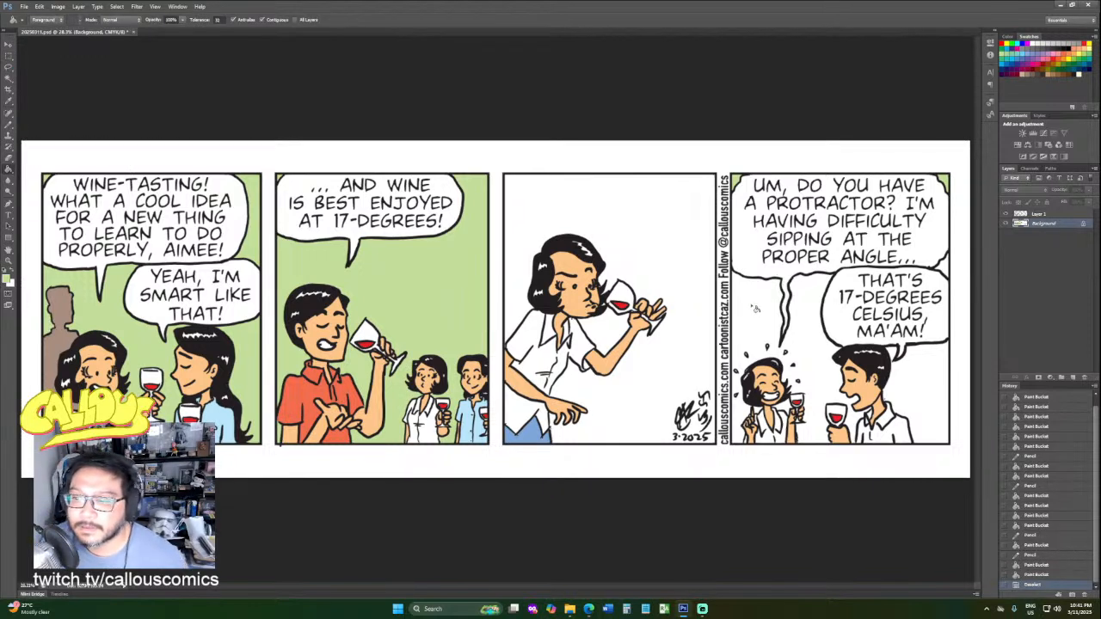
{"action": "left_click", "coordinate": [755, 308]}
{"action": "left_click", "coordinate": [918, 372]}
{"action": "left_click", "coordinate": [946, 270]}
{"action": "left_click", "coordinate": [761, 413]}
{"action": "left_click", "coordinate": [789, 412]}
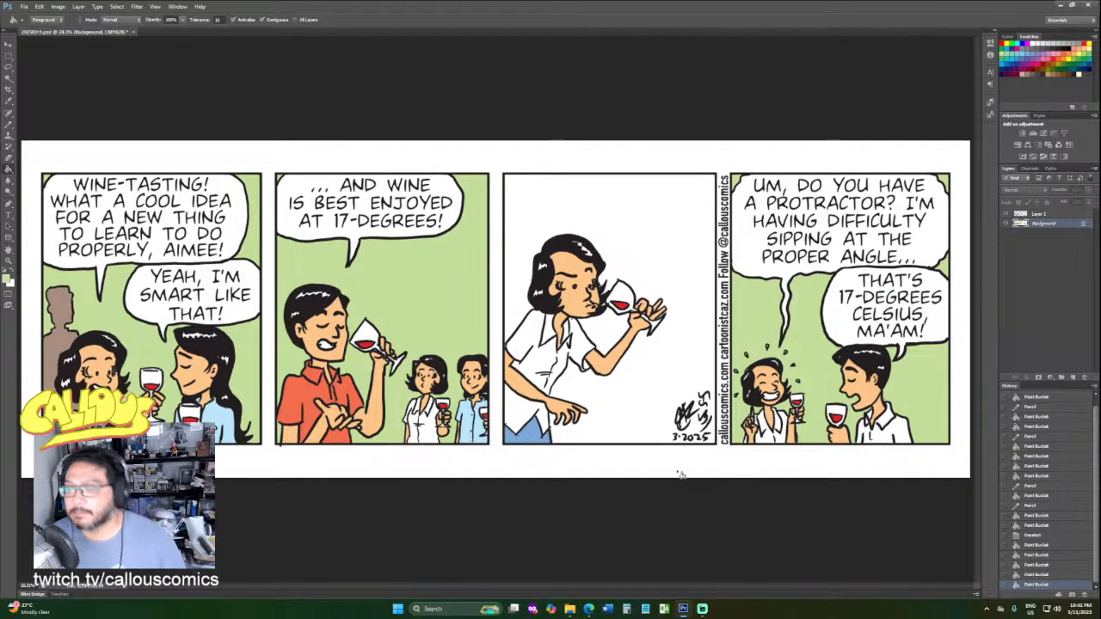
Sample the orange-red from the second panel man's shirt and fill the fourth panel man's shirt and collar with it.
{"action": "left_click", "coordinate": [12, 103]}
{"action": "left_click", "coordinate": [292, 394]}
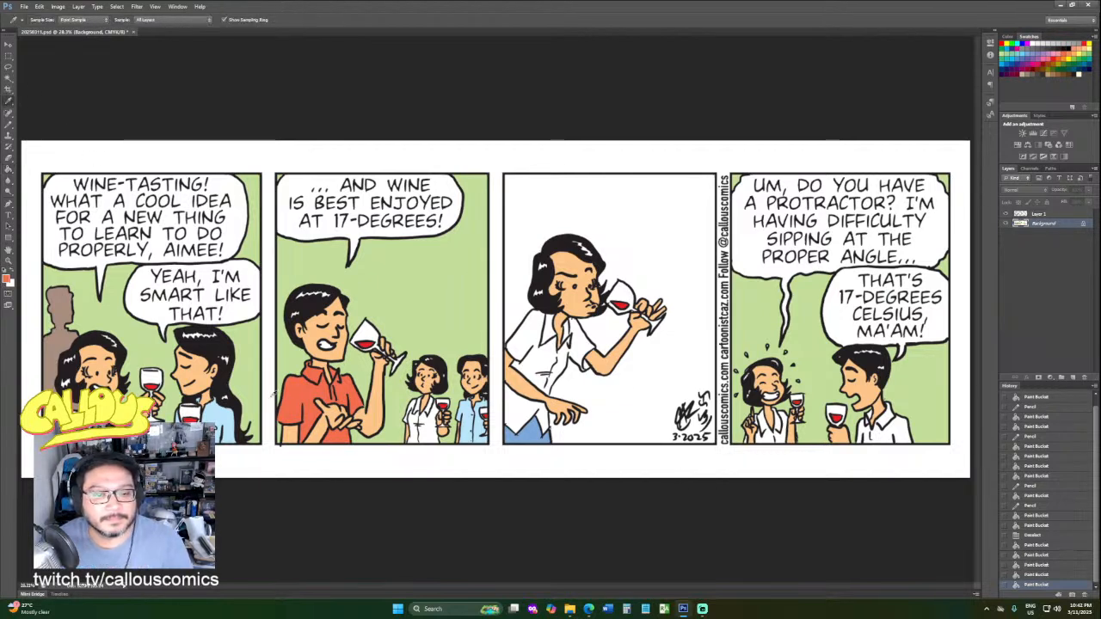
{"action": "left_click", "coordinate": [9, 169]}
{"action": "left_click", "coordinate": [882, 439]}
{"action": "left_click", "coordinate": [879, 436]}
{"action": "left_click", "coordinate": [869, 425]}
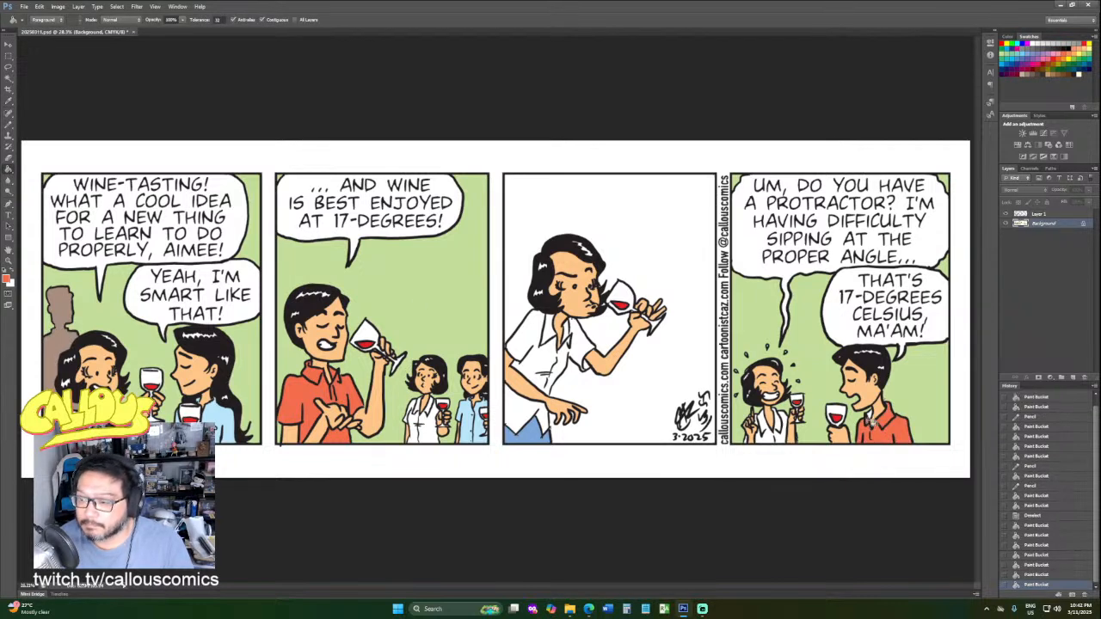
{"action": "left_click", "coordinate": [870, 420]}
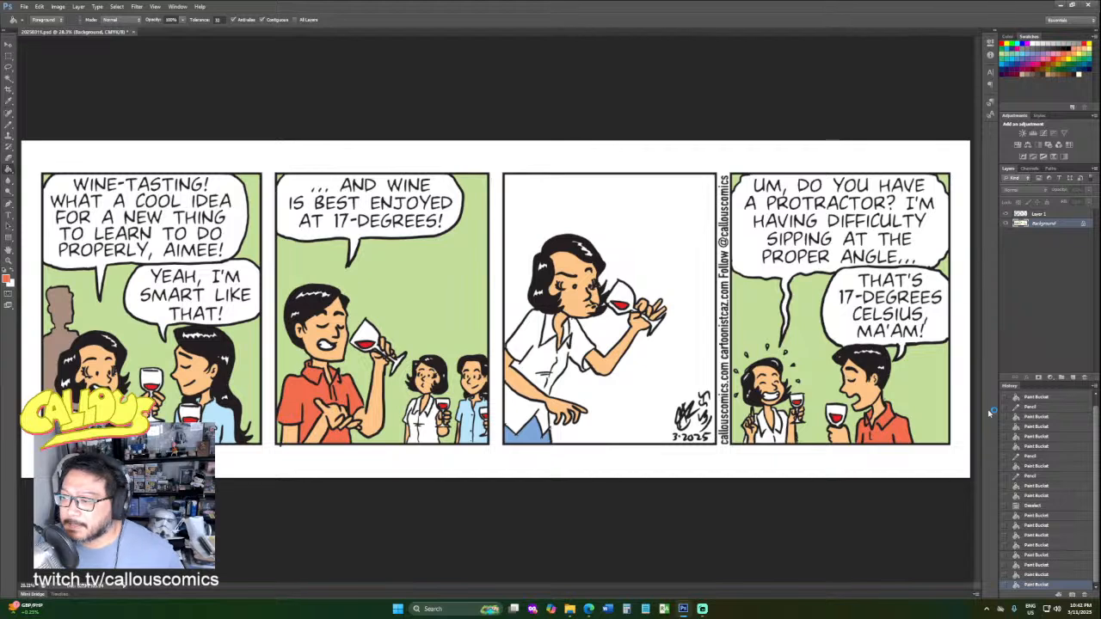
Erase the word "CELSIUS," including its comma tail from the fourth panel man's speech balloon on both the Background layer and Layer 1.
{"action": "scroll", "coordinate": [1038, 464], "scroll_direction": "up", "scroll_amount": 2}
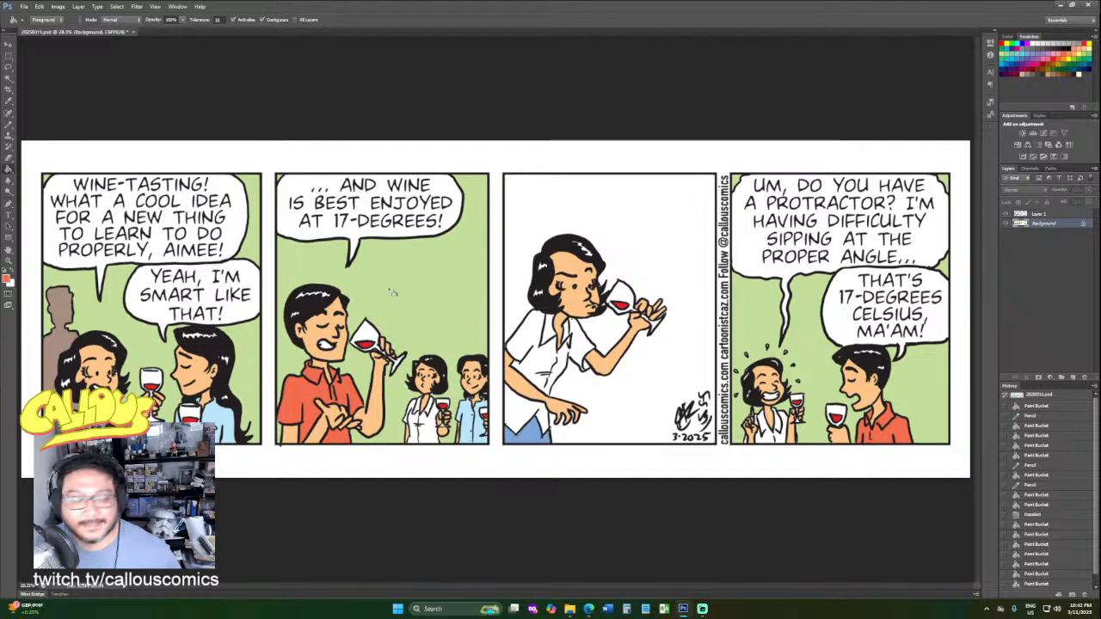
{"action": "left_click", "coordinate": [8, 260]}
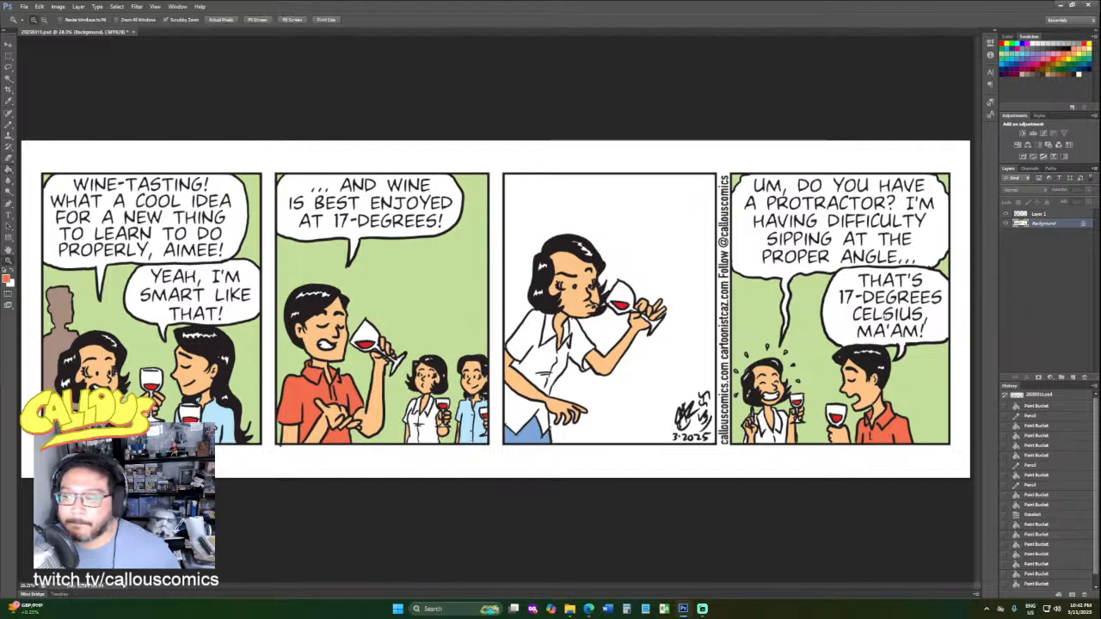
{"action": "left_click_drag", "start_coordinate": [927, 319], "coordinate": [977, 320]}
{"action": "left_click_drag", "start_coordinate": [889, 319], "coordinate": [915, 320]}
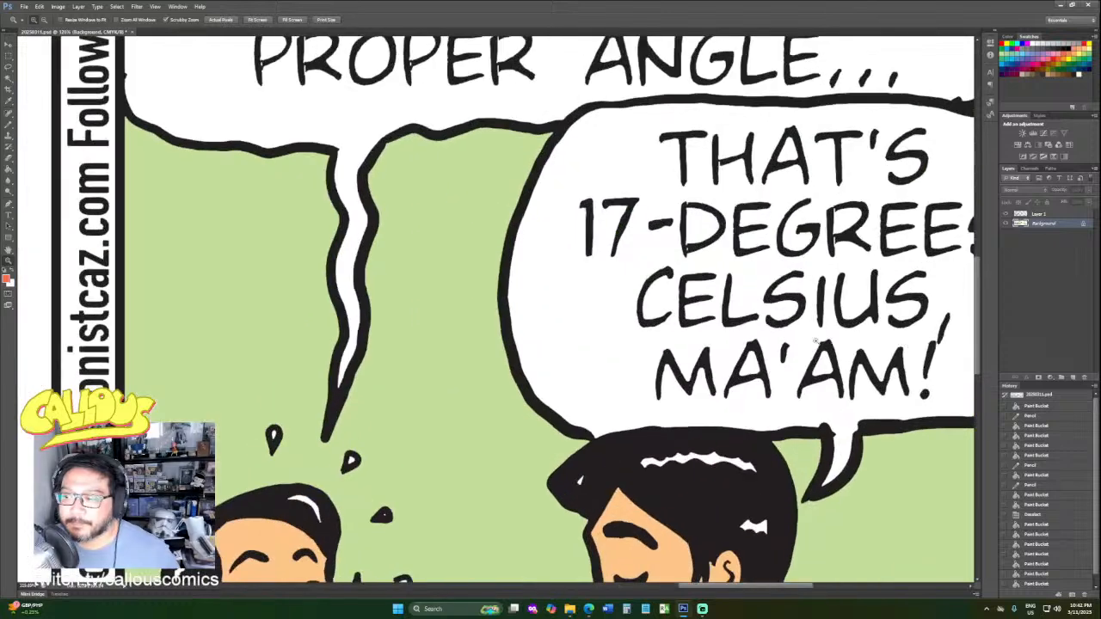
{"action": "scroll", "coordinate": [679, 331], "scroll_direction": "up", "scroll_amount": 1}
{"action": "left_click_drag", "start_coordinate": [693, 586], "coordinate": [734, 594]}
{"action": "left_click", "coordinate": [9, 56]}
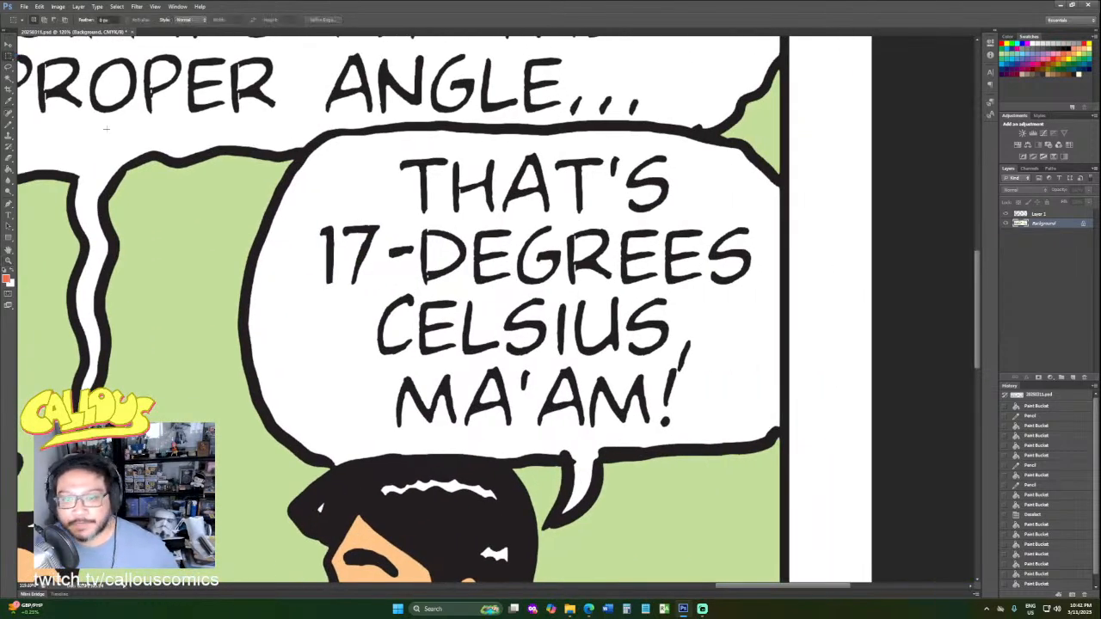
{"action": "left_click_drag", "start_coordinate": [360, 293], "coordinate": [706, 360]}
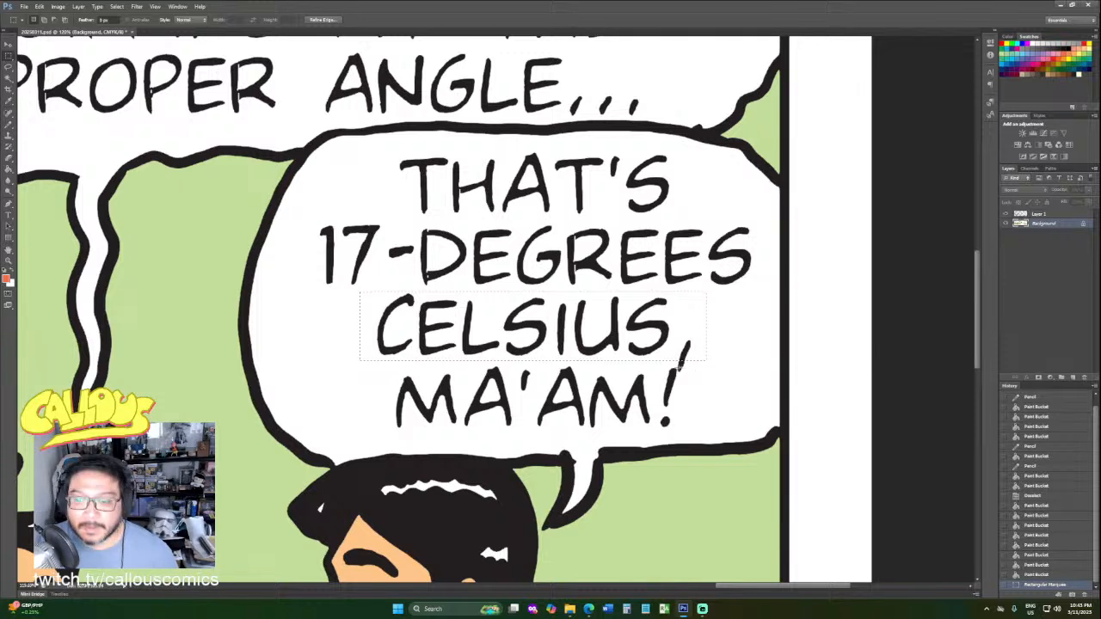
{"action": "left_click", "coordinate": [8, 77]}
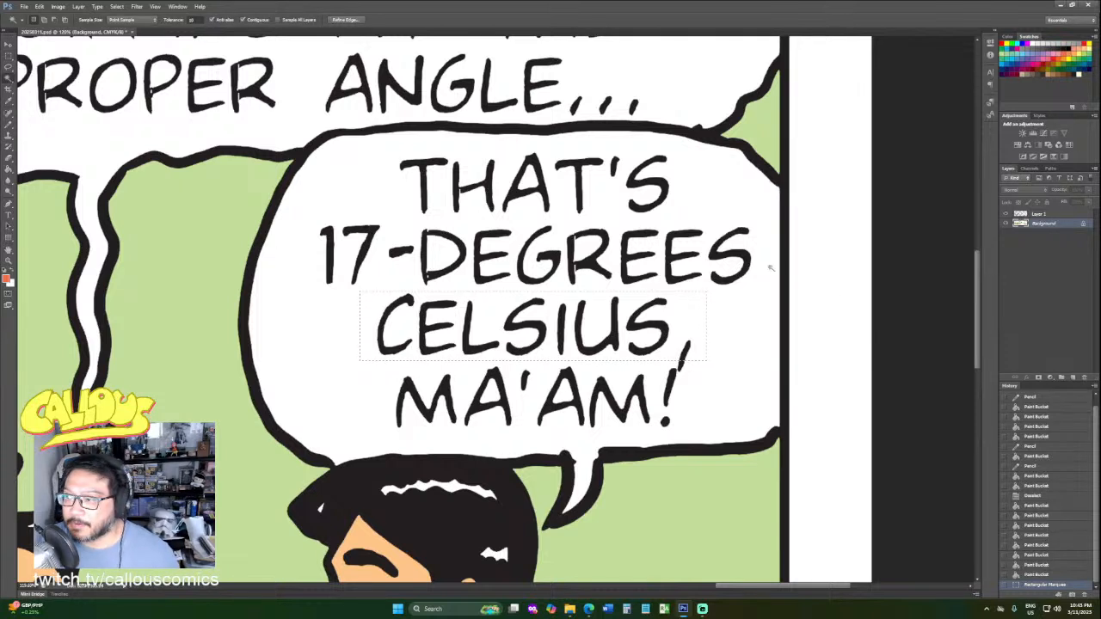
{"action": "left_click", "coordinate": [683, 363], "text": "shift"}
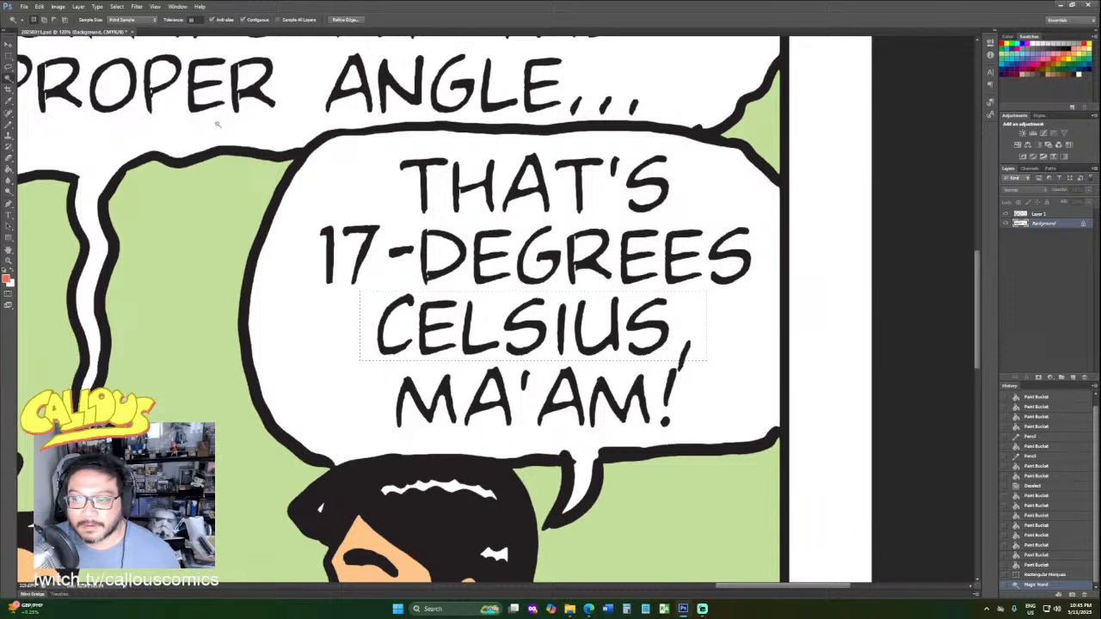
{"action": "left_click", "coordinate": [39, 6]}
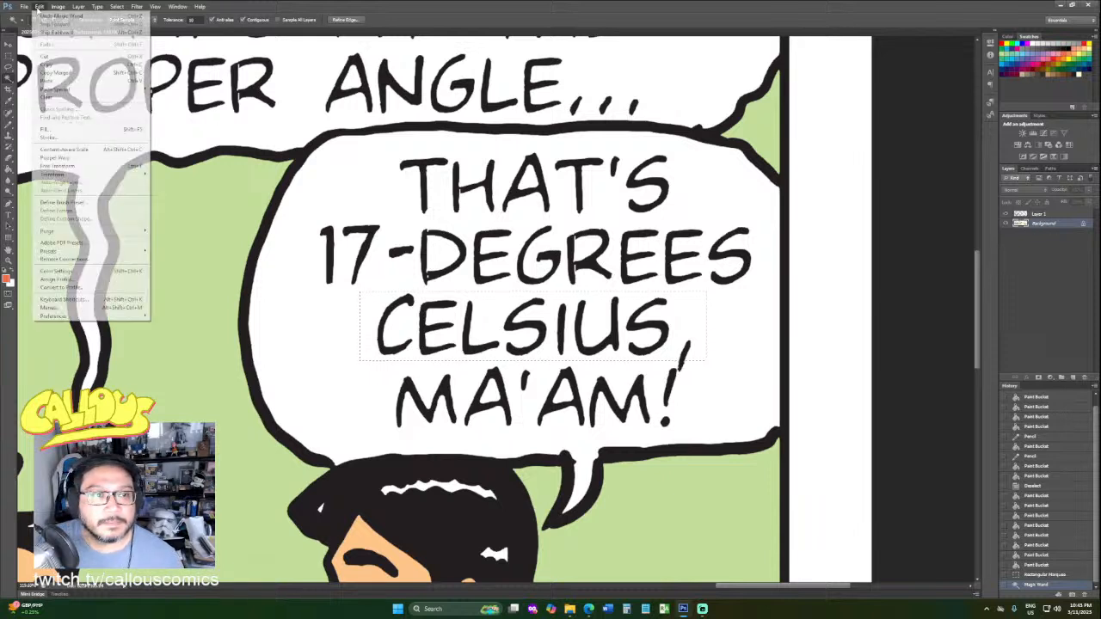
{"action": "left_click", "coordinate": [73, 97]}
{"action": "left_click", "coordinate": [1071, 215]}
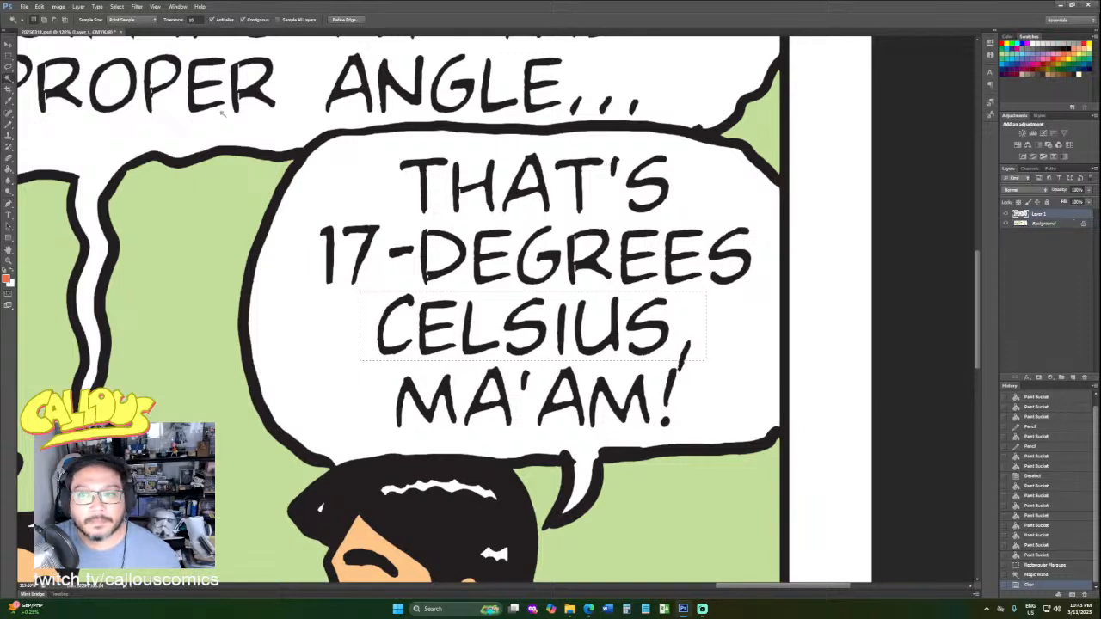
{"action": "left_click", "coordinate": [38, 6]}
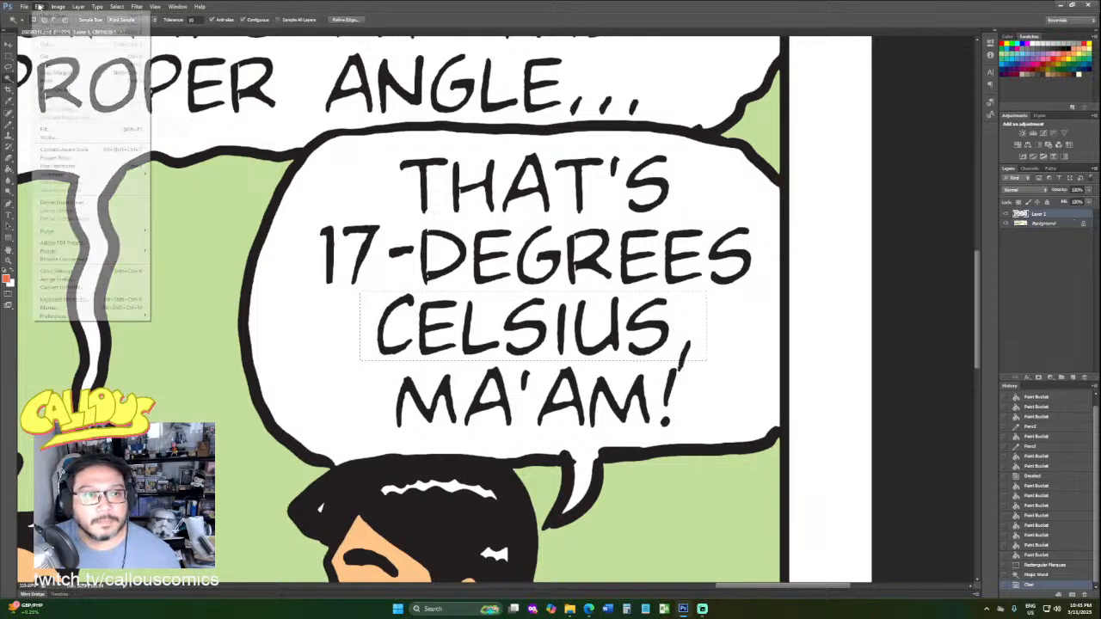
{"action": "left_click", "coordinate": [72, 97]}
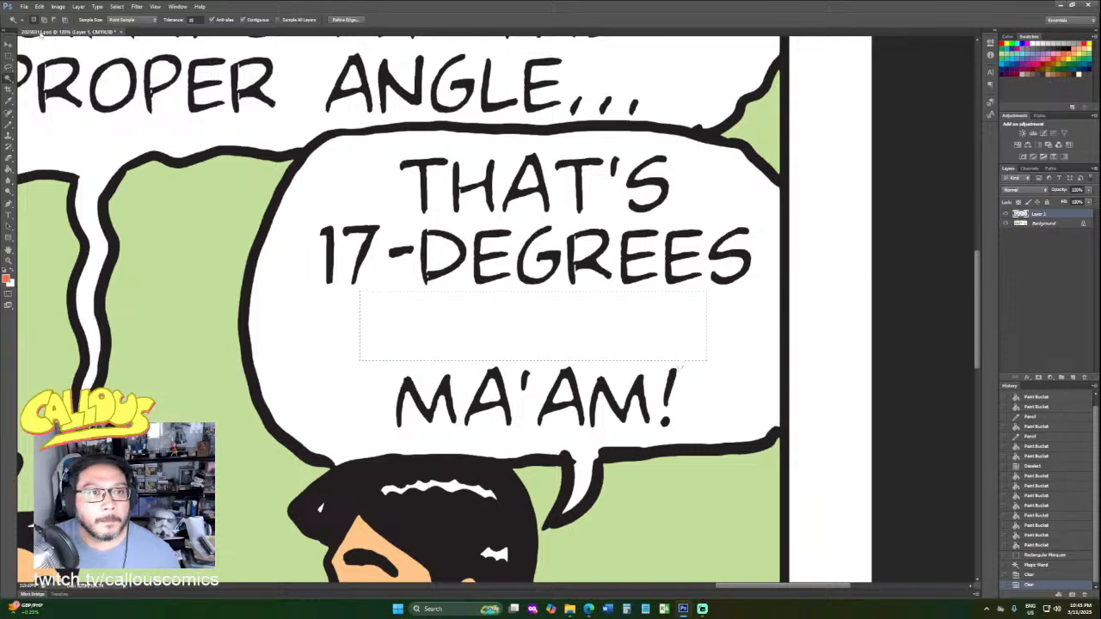
Clear the selection and set the Type tool to the Comic Strip font at 28 pt.
{"action": "key", "text": "v"}
{"action": "left_click", "coordinate": [9, 215]}
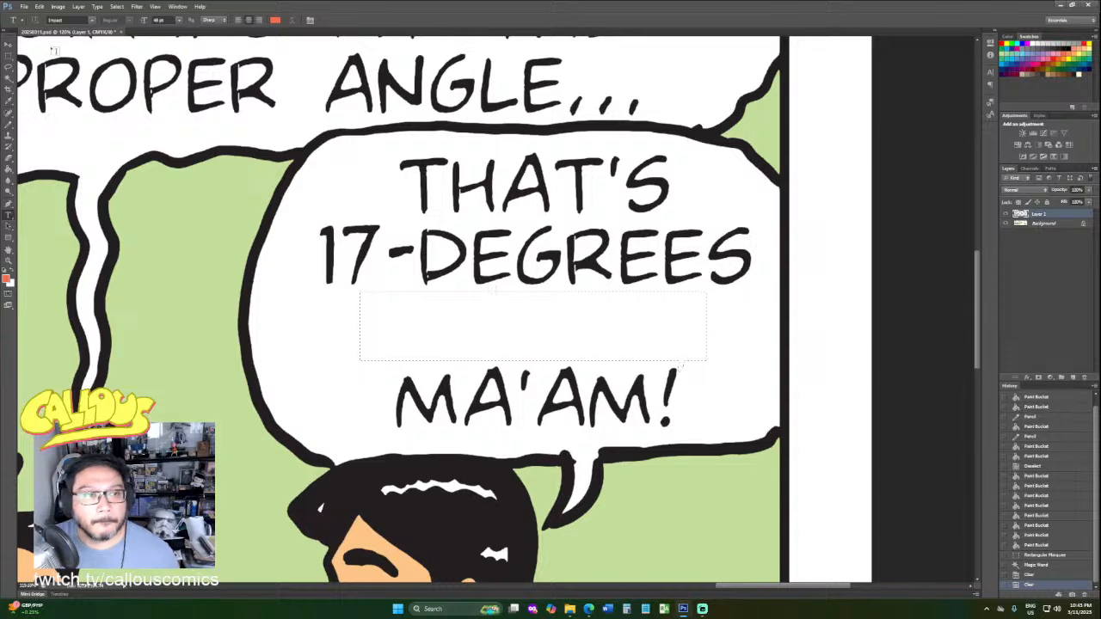
{"action": "key", "text": "ctrl+d"}
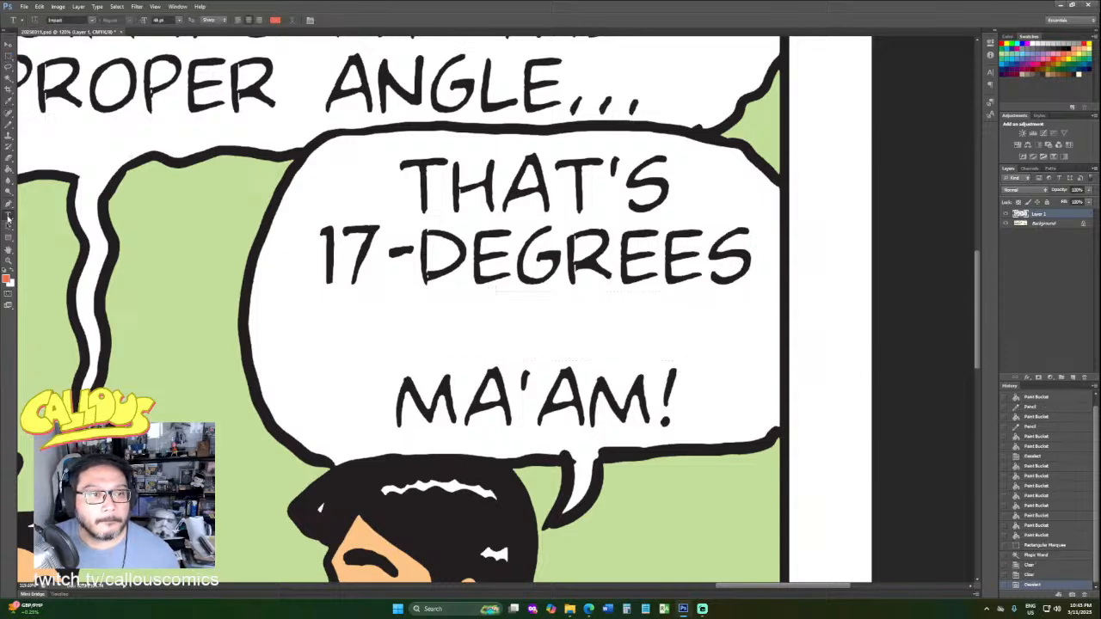
{"action": "left_click", "coordinate": [92, 20]}
{"action": "scroll", "coordinate": [121, 116], "scroll_direction": "up", "scroll_amount": 5}
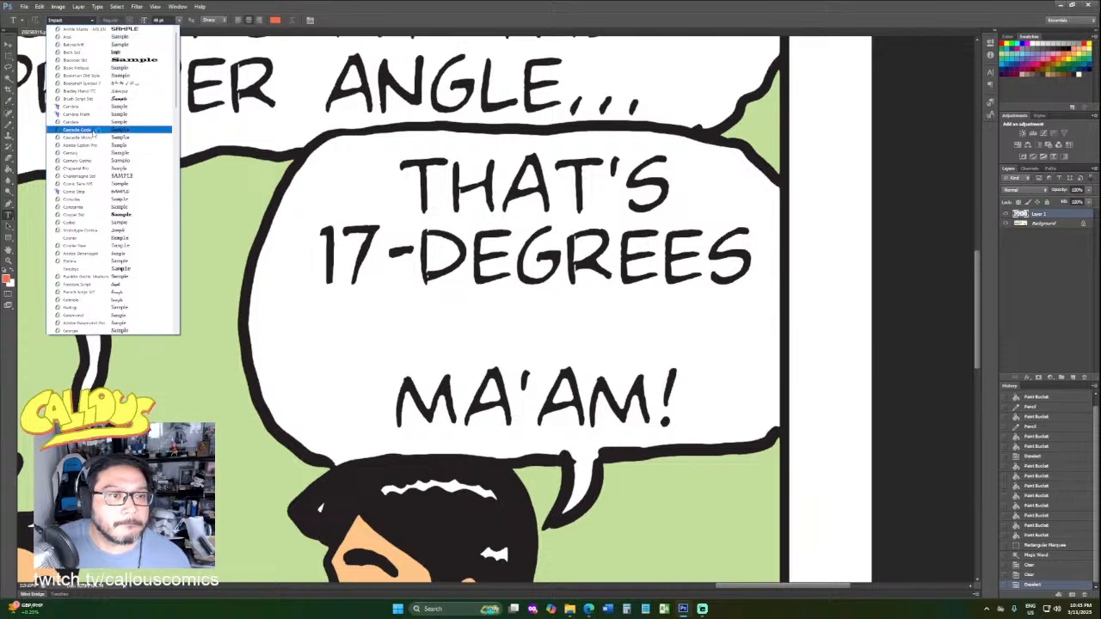
{"action": "left_click", "coordinate": [97, 191]}
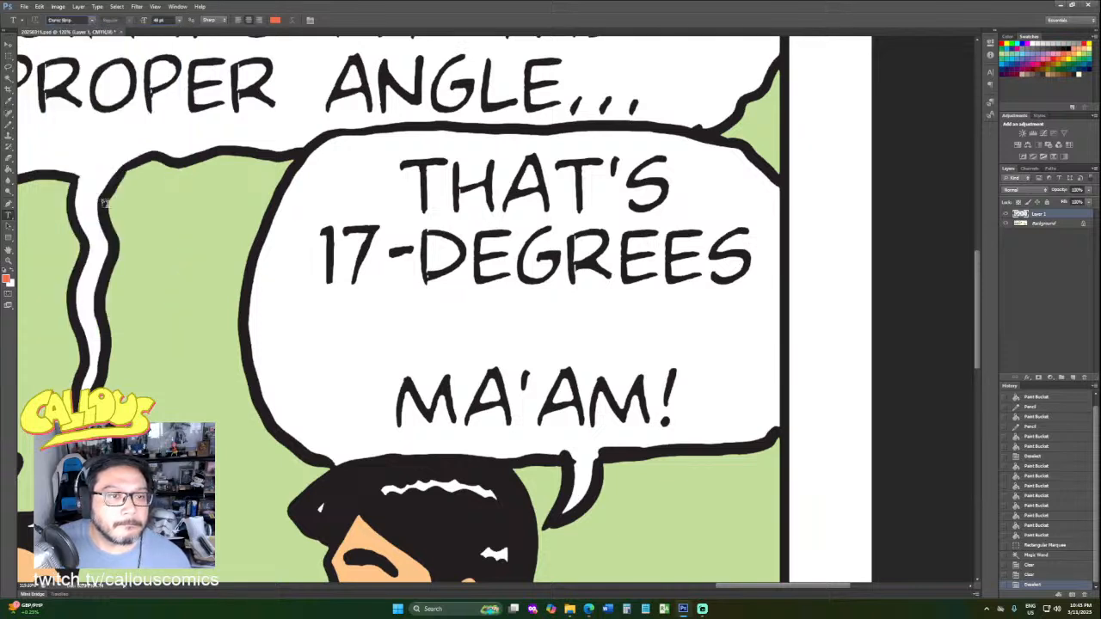
{"action": "left_click", "coordinate": [159, 20]}
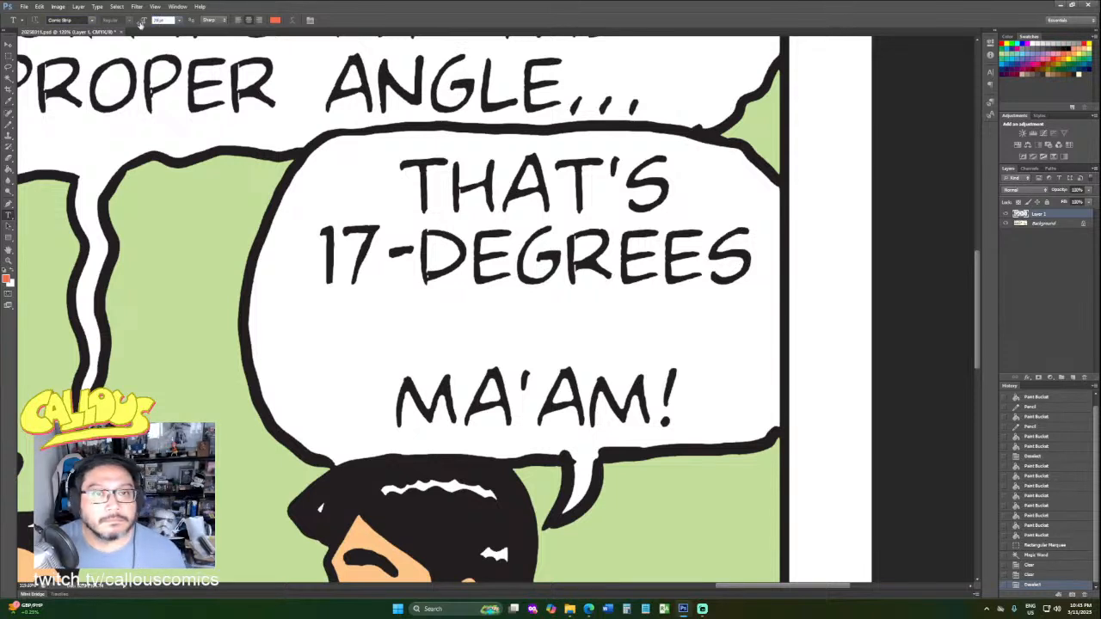
{"action": "key", "text": "Return"}
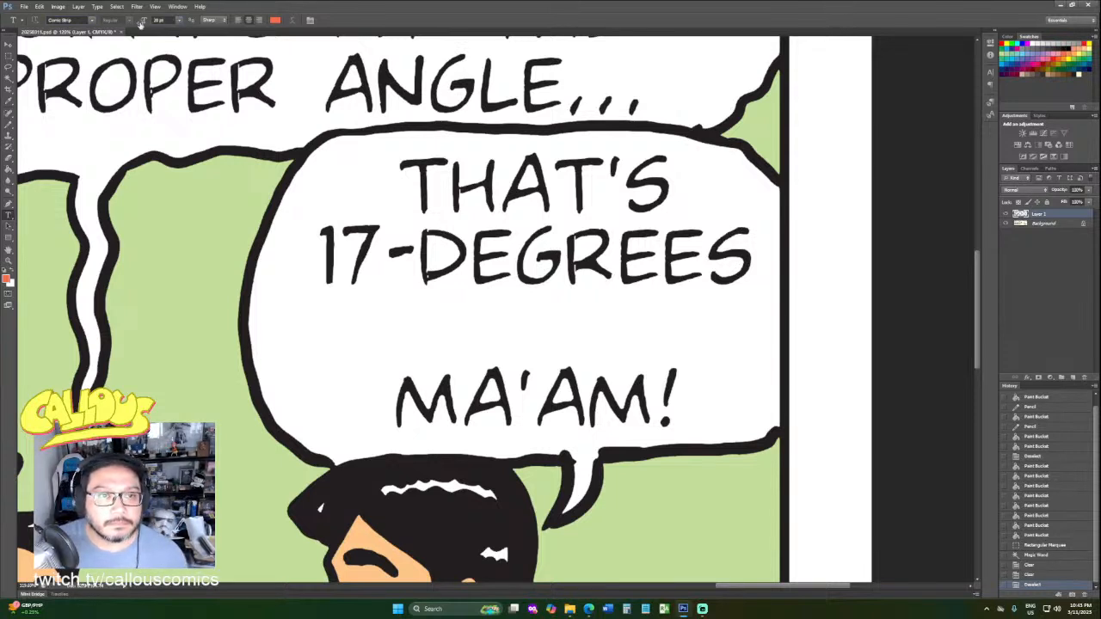
Add the text "CELSIUS," in black on the empty line of the fourth panel man's speech balloon.
{"action": "left_click", "coordinate": [375, 358]}
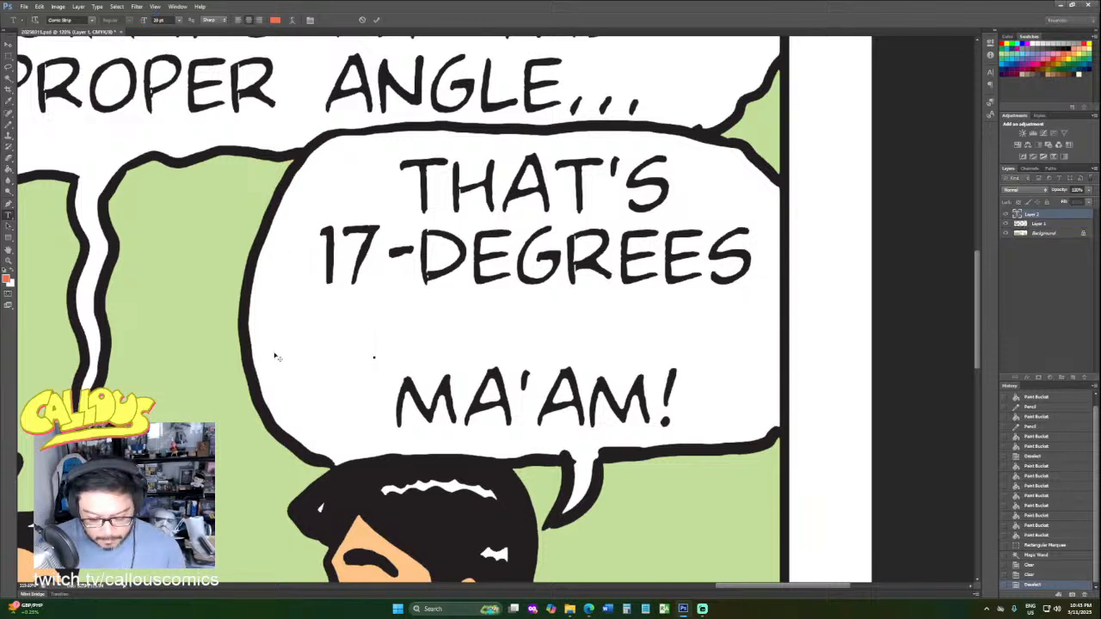
{"action": "type", "text": "CELSIUS"}
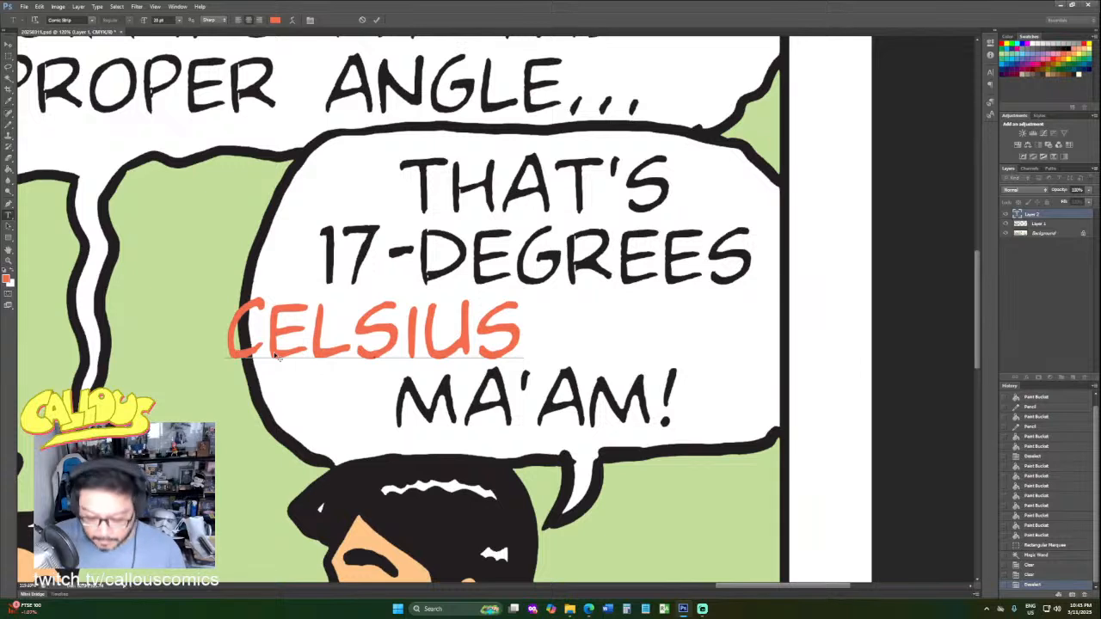
{"action": "key", "text": "ctrl+a"}
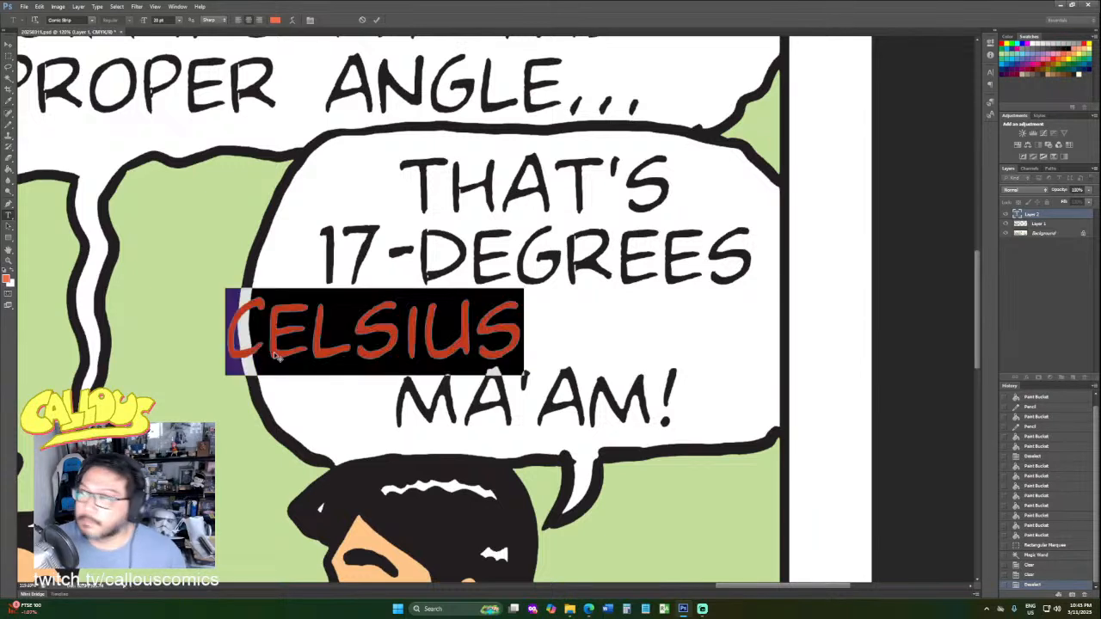
{"action": "left_click", "coordinate": [1076, 66]}
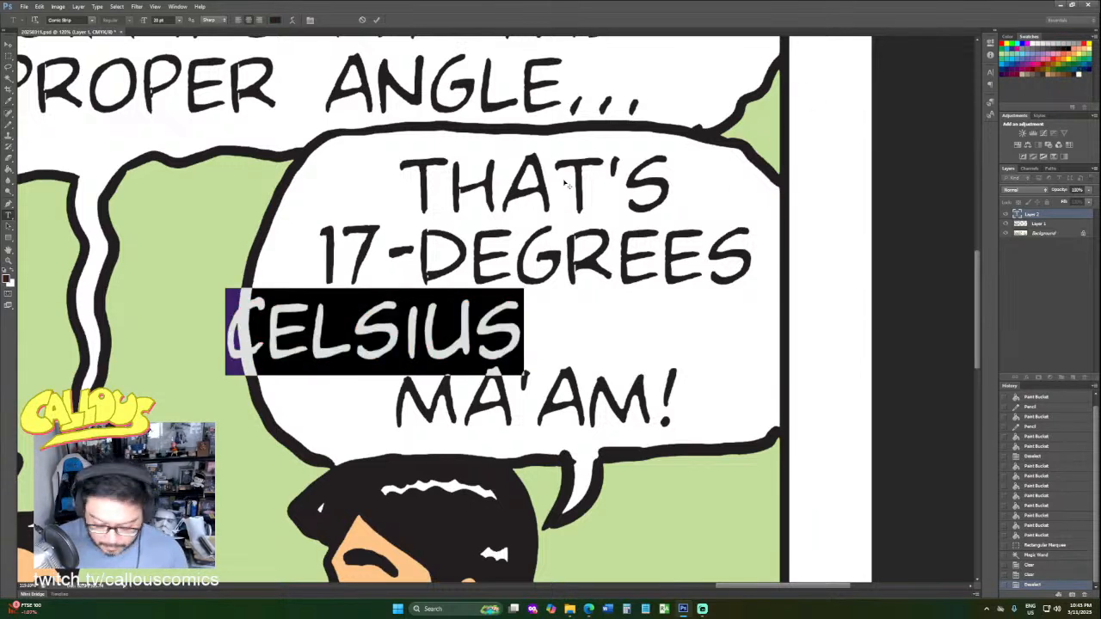
{"action": "left_click", "coordinate": [509, 333]}
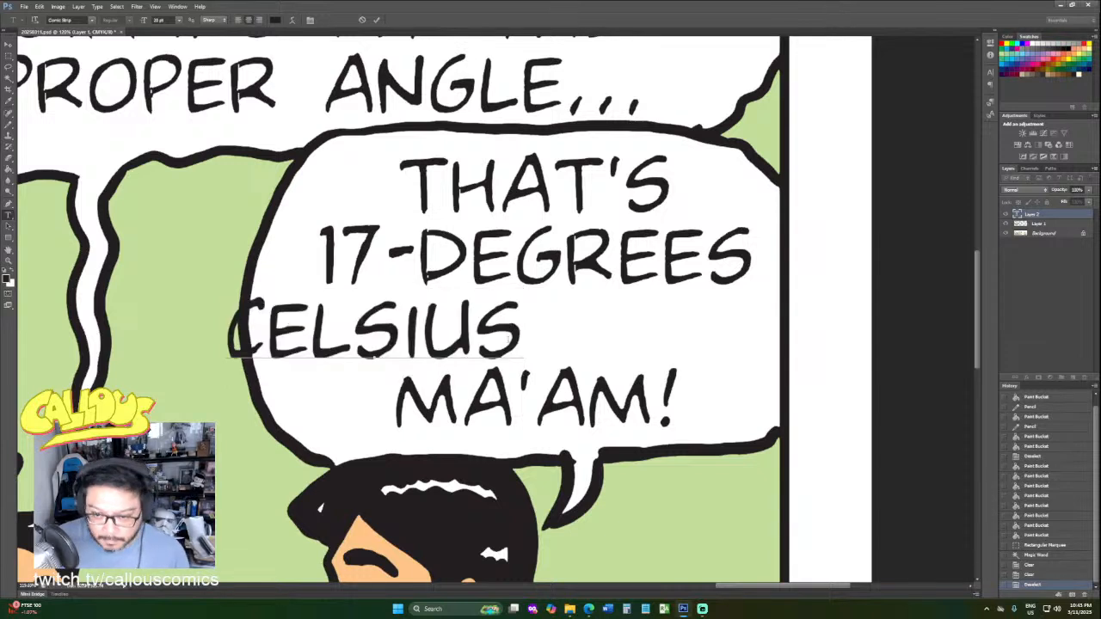
{"action": "type", "text": ","}
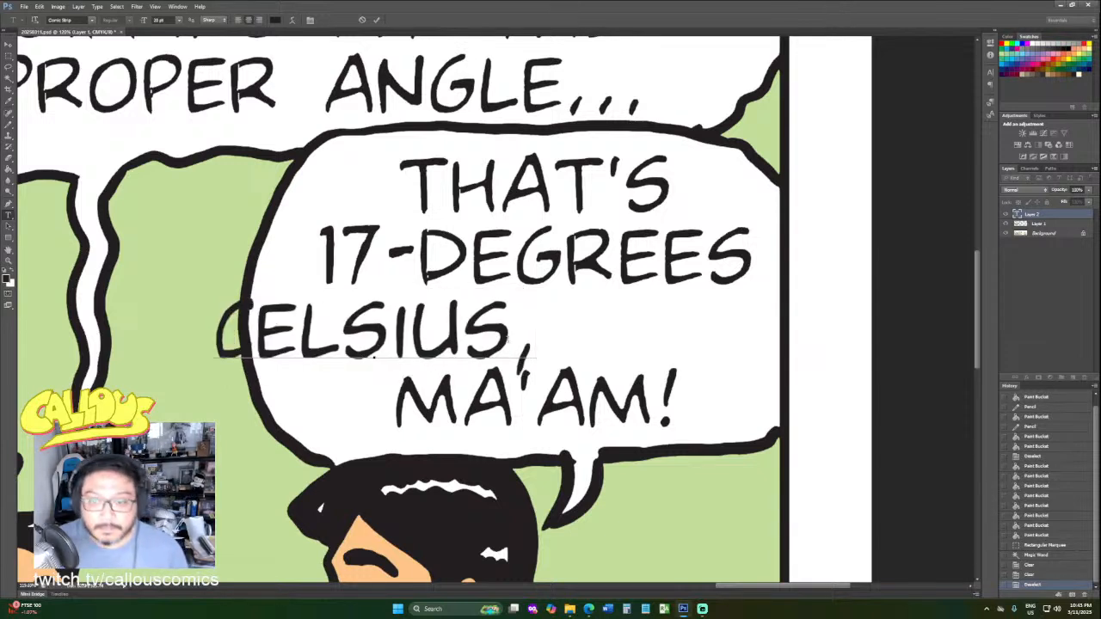
Move the "CELSIUS," text to the centre of the gap between "17-DEGREES" and "MA'AM!".
{"action": "left_click", "coordinate": [9, 43]}
{"action": "left_click_drag", "start_coordinate": [404, 338], "coordinate": [564, 348]}
{"action": "left_click", "coordinate": [9, 261]}
Apply faux bold and faux italic to the whole "CELSIUS," text and commit the edit.
{"action": "left_click", "coordinate": [9, 215]}
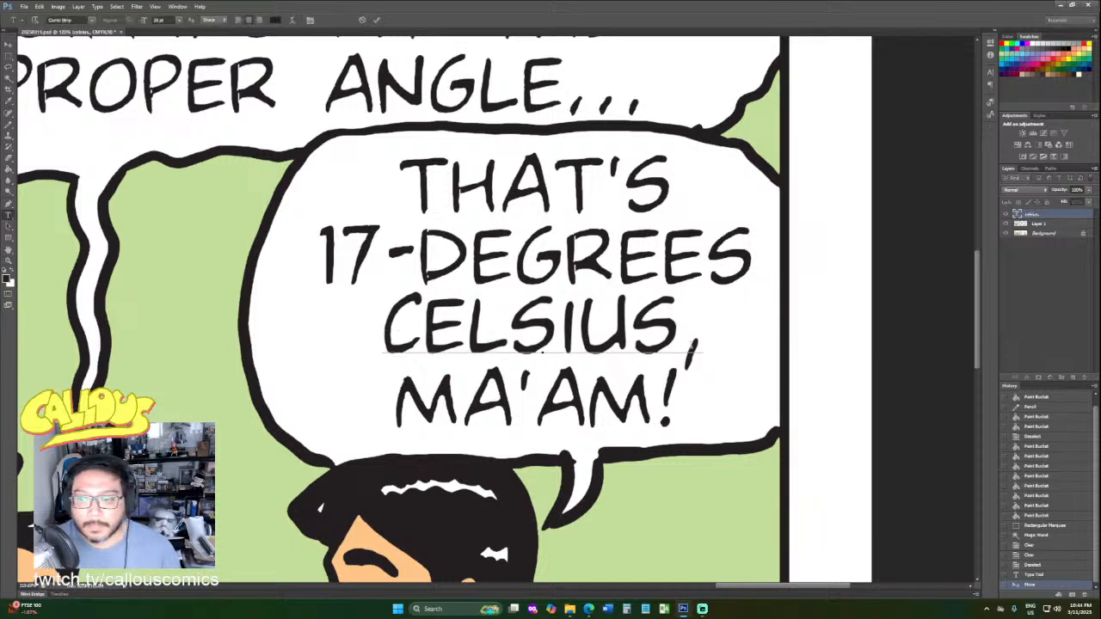
{"action": "double_click", "coordinate": [542, 336]}
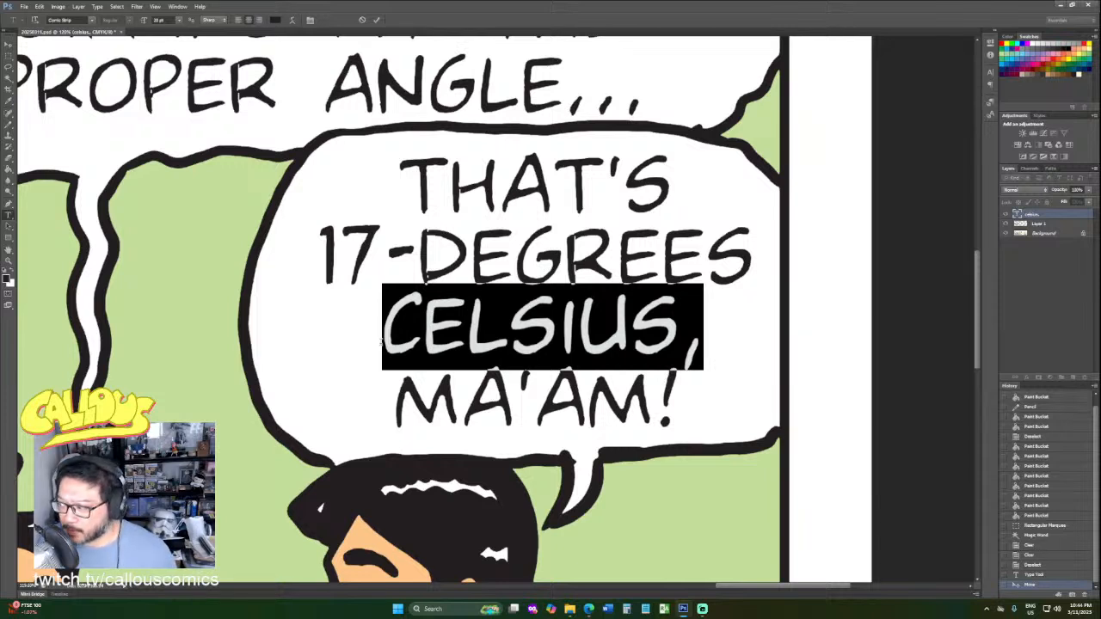
{"action": "right_click", "coordinate": [443, 322]}
{"action": "left_click", "coordinate": [470, 456]}
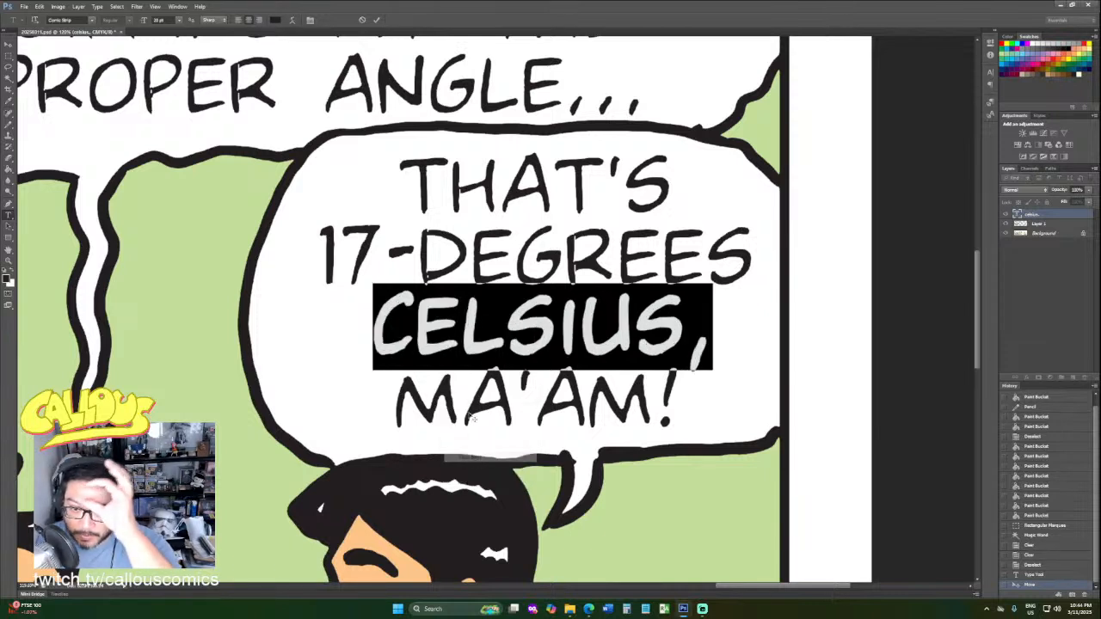
{"action": "right_click", "coordinate": [465, 342]}
{"action": "left_click", "coordinate": [492, 483]}
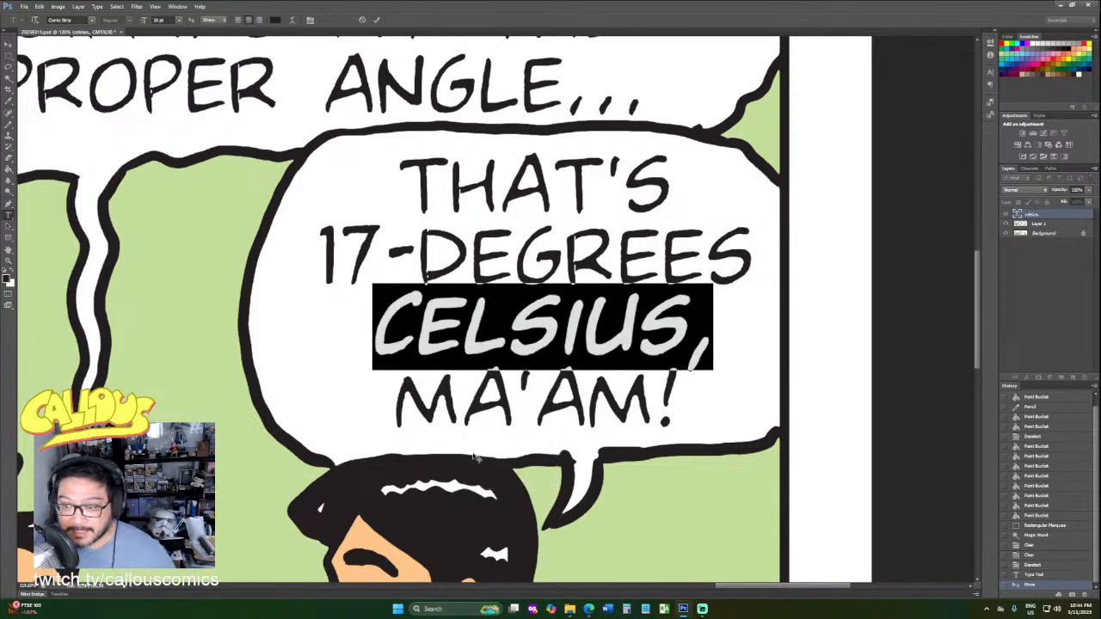
{"action": "left_click", "coordinate": [8, 56]}
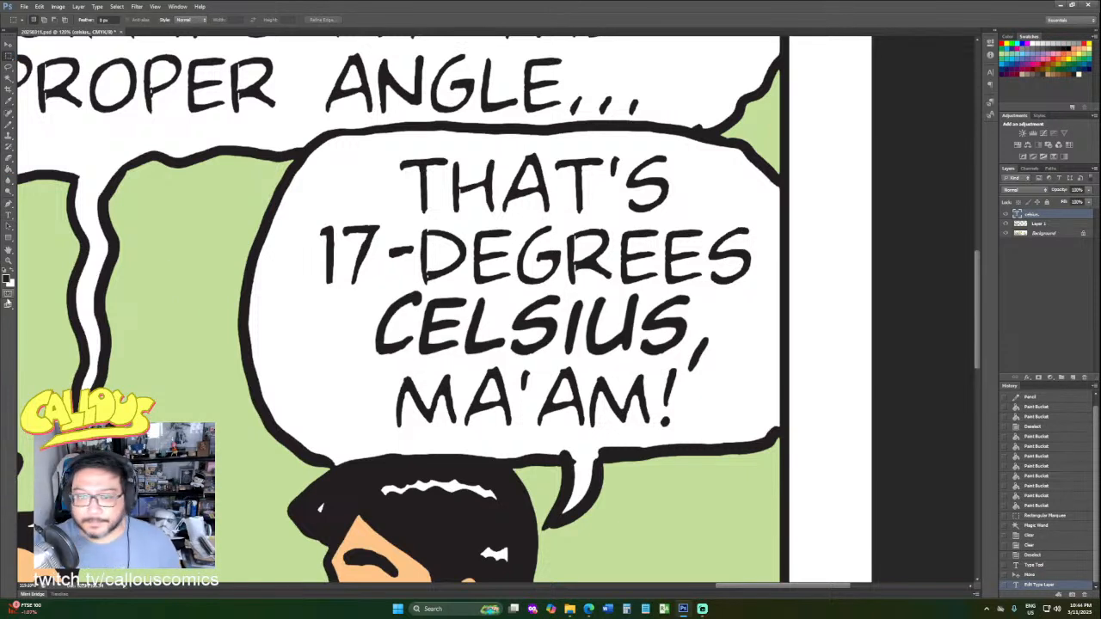
{"action": "key", "text": "z"}
{"action": "right_click", "coordinate": [191, 264]}
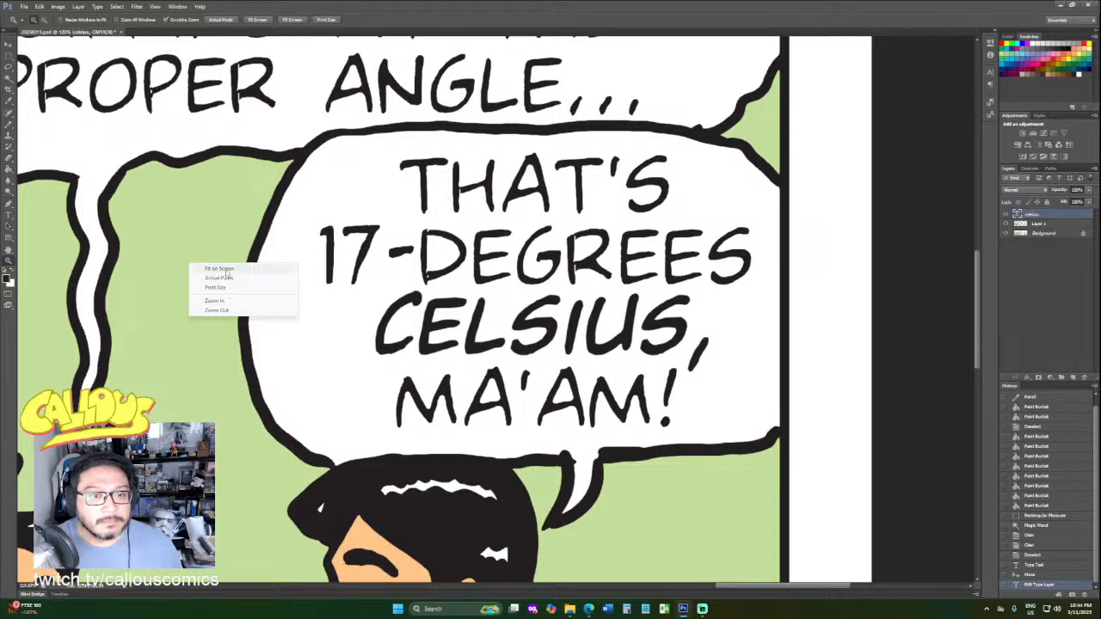
{"action": "left_click", "coordinate": [211, 270]}
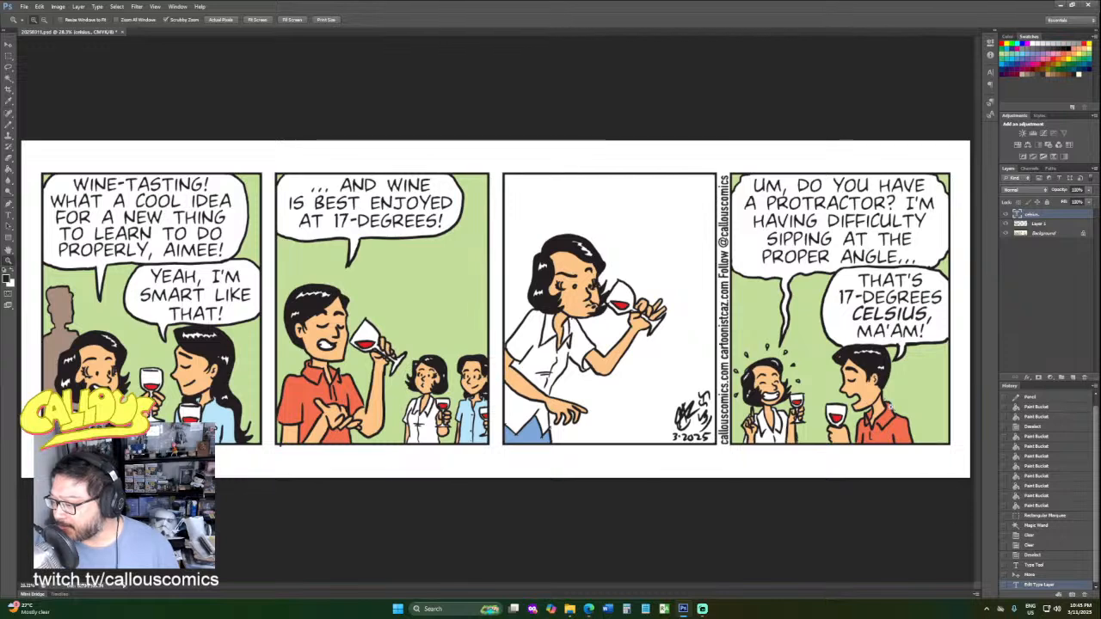
{"action": "left_click", "coordinate": [1078, 611]}
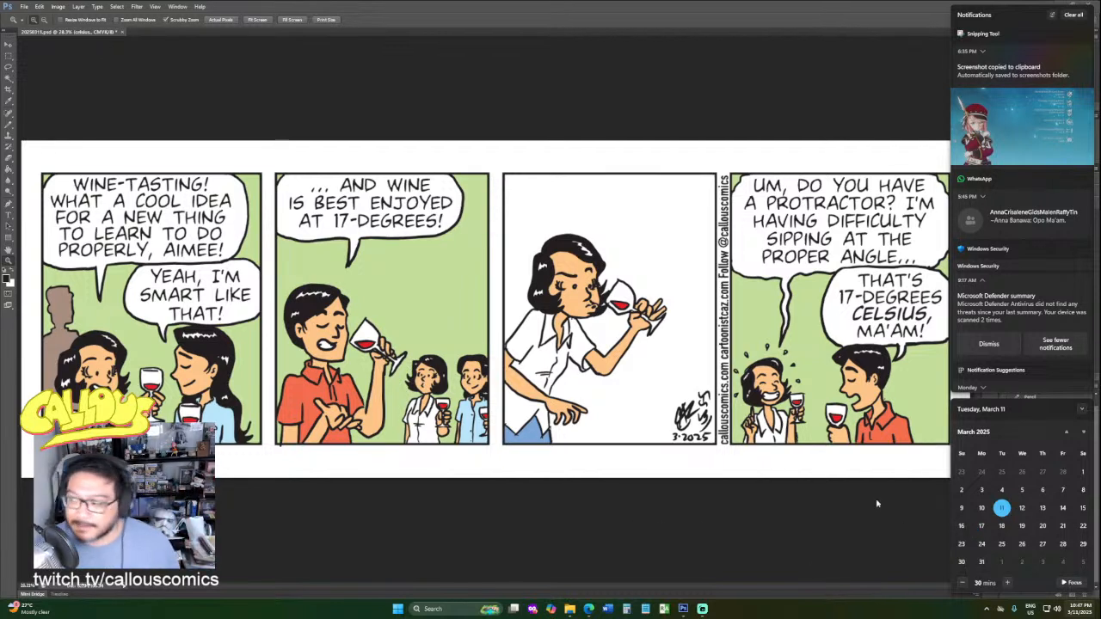
{"action": "key", "text": "Escape"}
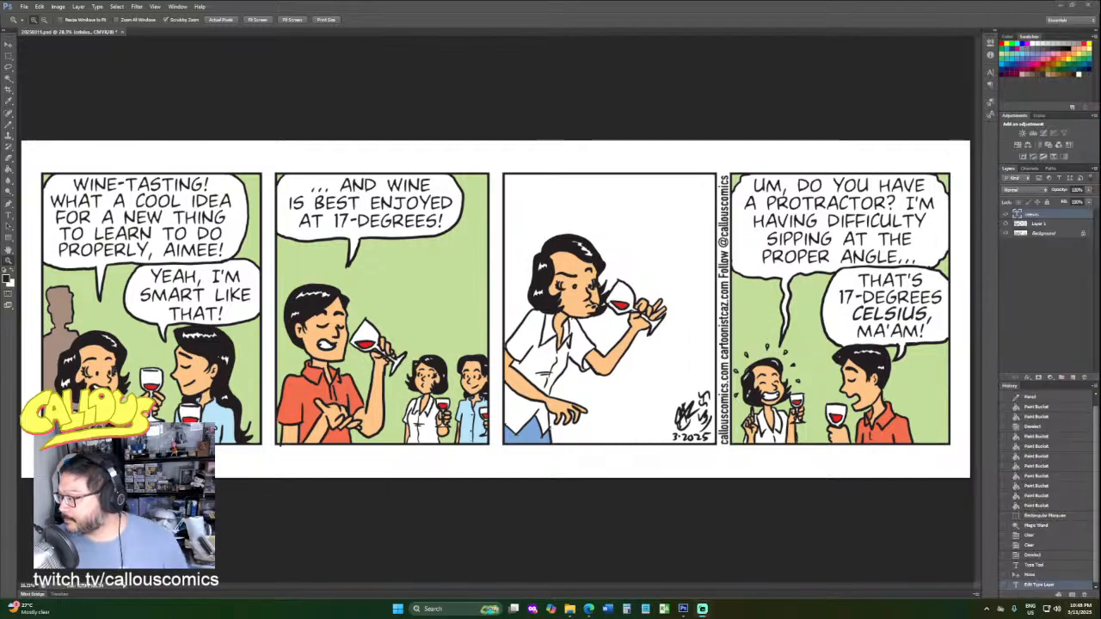